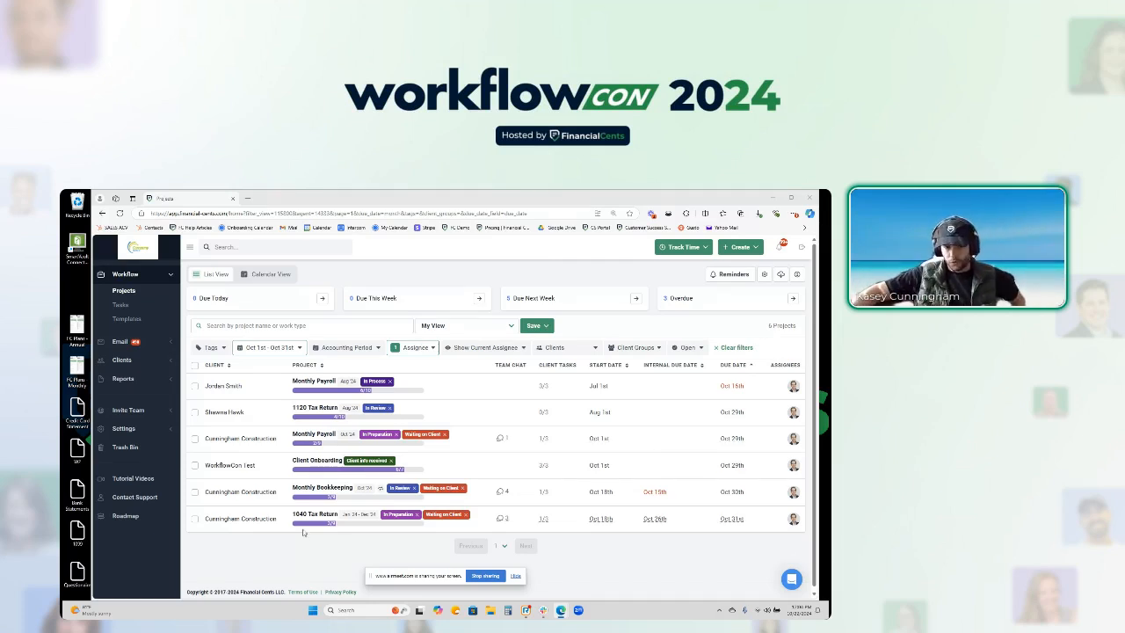
# Step: Open Cunningham Construction's 1040 Tax Return project in a new tab and switch to it
pyautogui.scroll(-1, 307, 514)
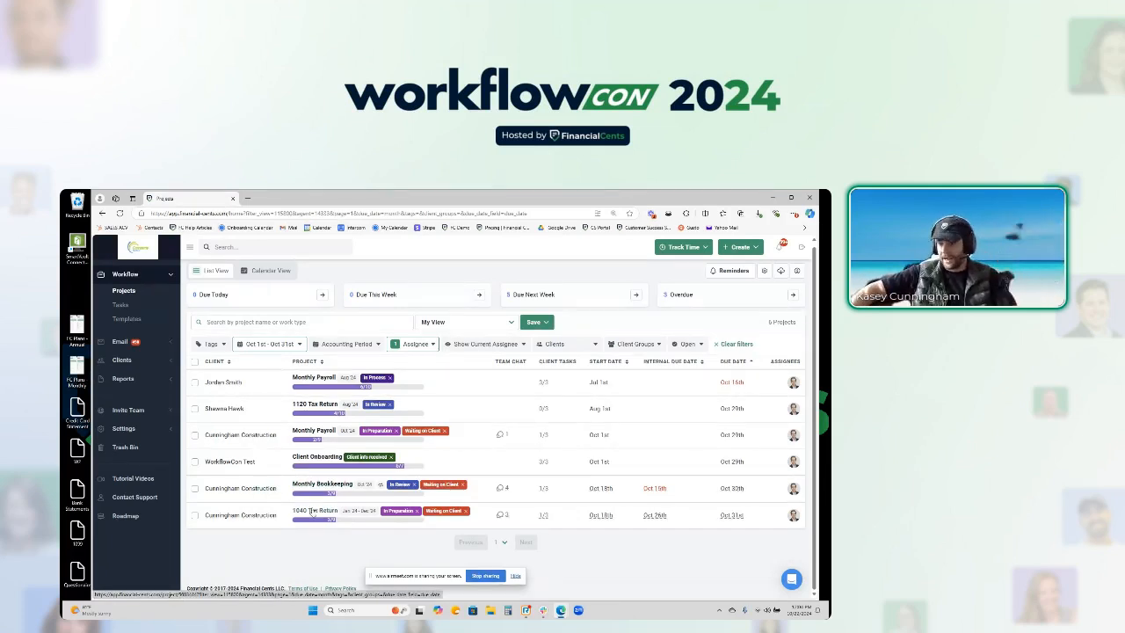
pyautogui.middleClick(311, 512)
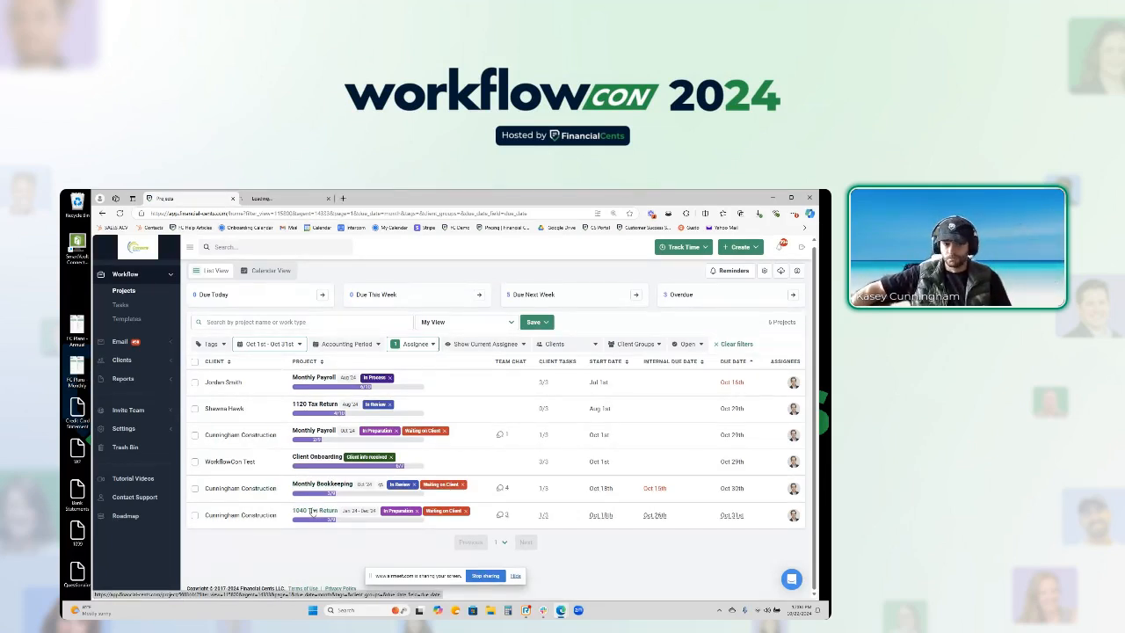
pyautogui.click(294, 201)
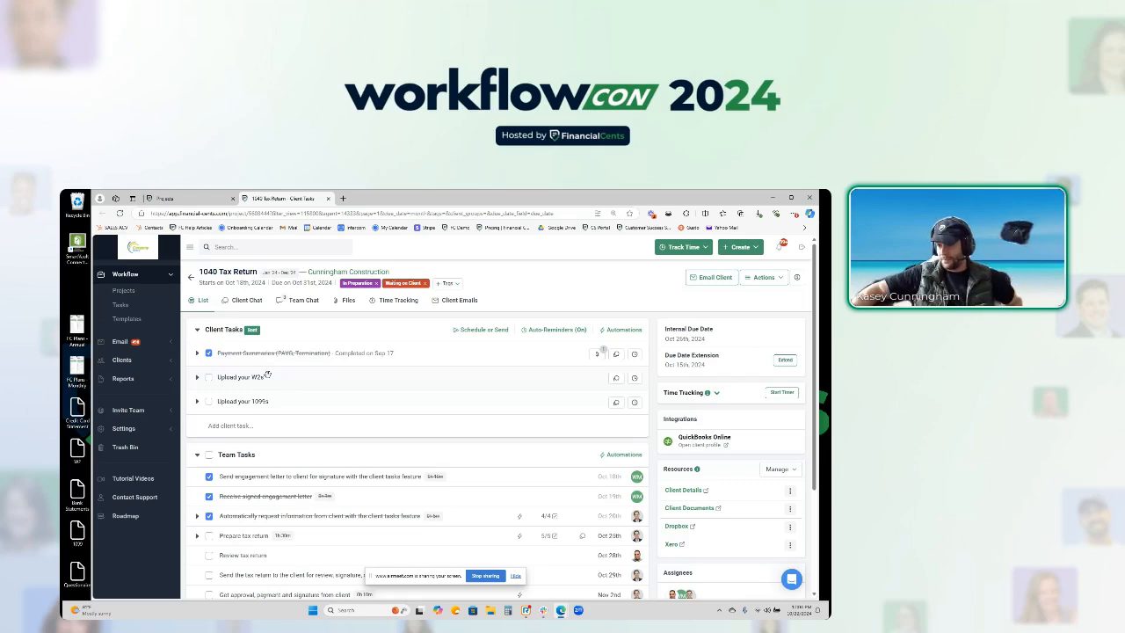
# Step: Collapse the Client Tasks section and open the Prepare tax return task details
pyautogui.scroll(-1, 268, 375)
pyautogui.scroll(1, 267, 374)
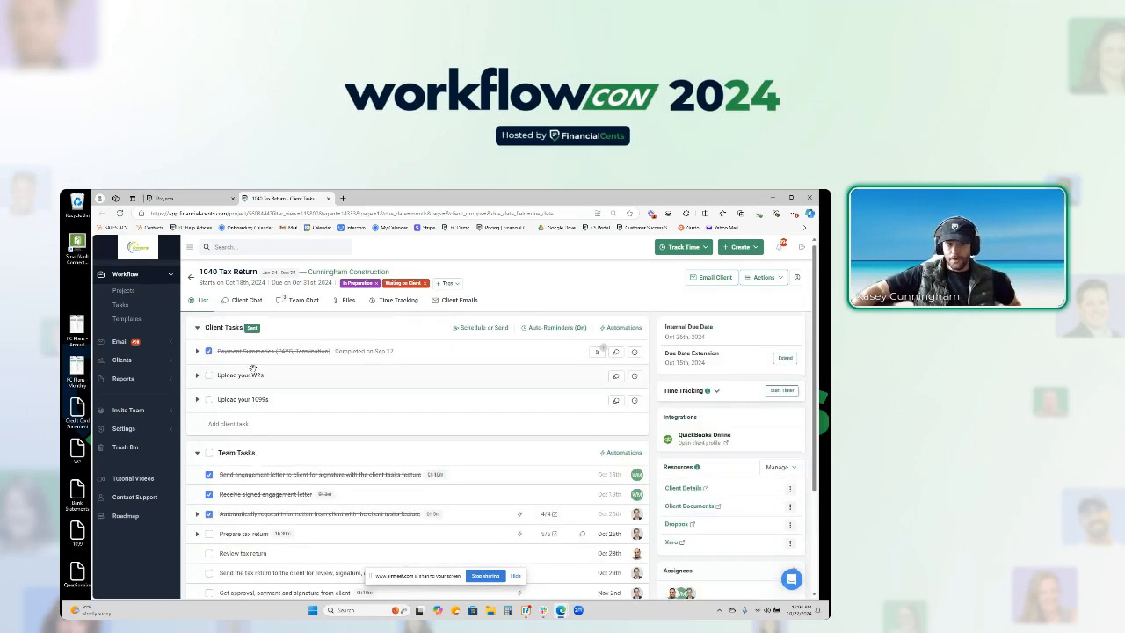
pyautogui.click(197, 330)
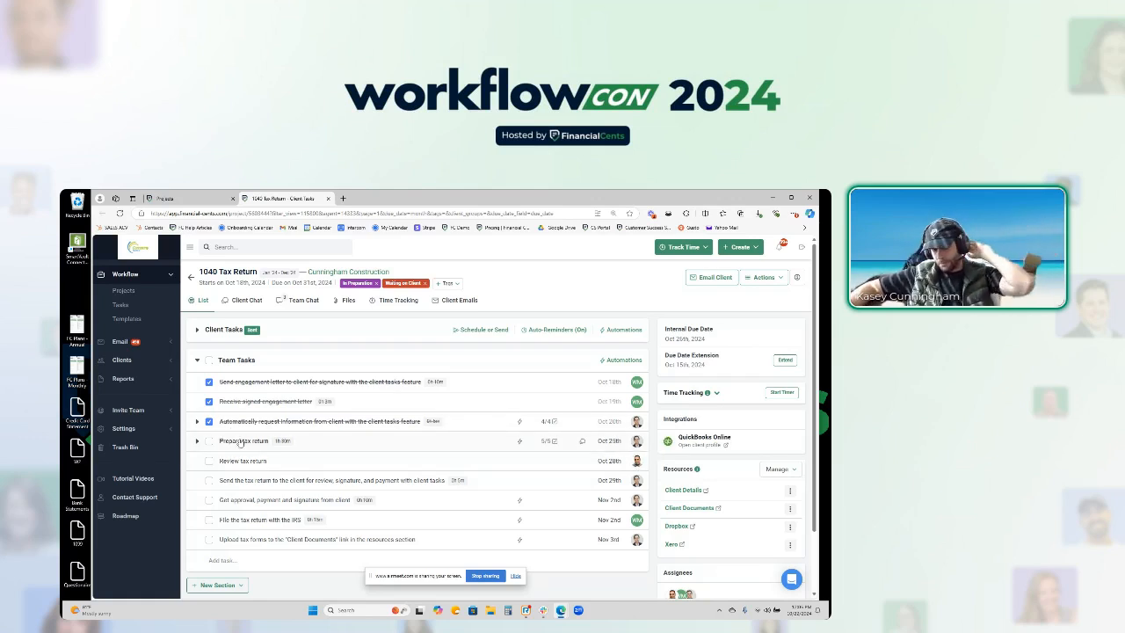
pyautogui.click(239, 442)
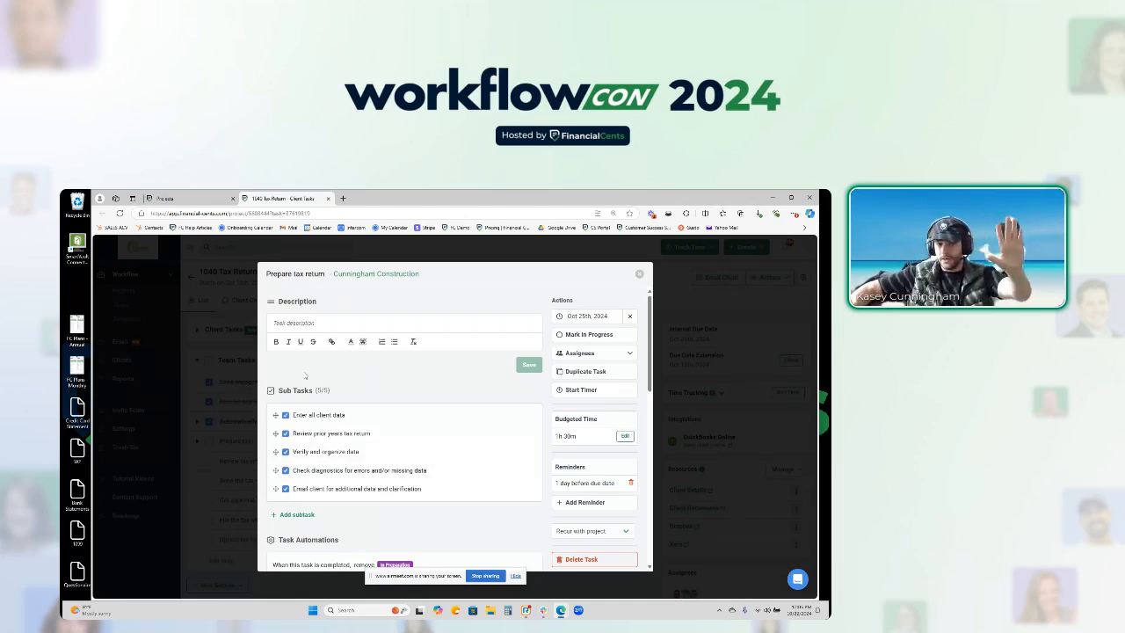
# Step: Review the Prepare tax return task's automations, close it, and return to the projects list
pyautogui.scroll(-3, 404, 422)
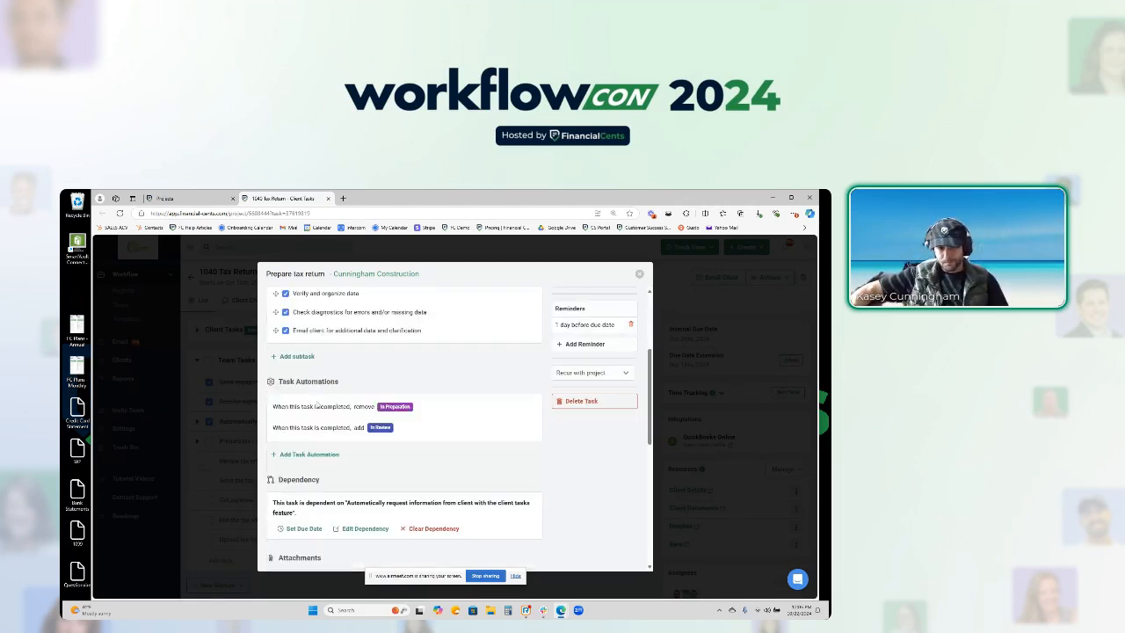
pyautogui.moveTo(278, 380); pyautogui.dragTo(345, 382)
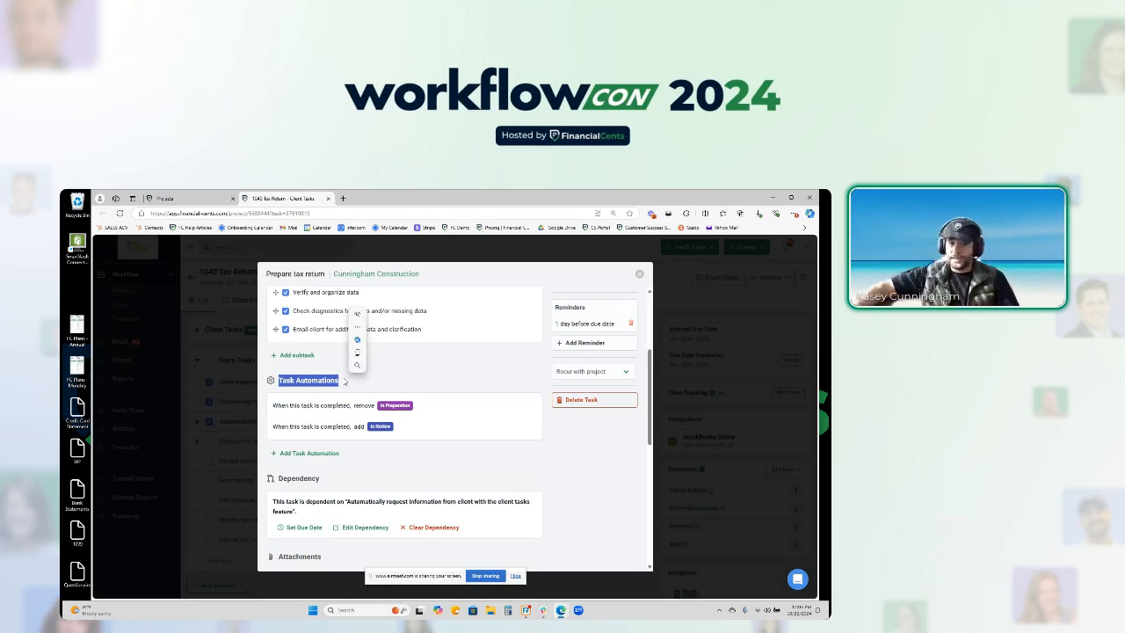
pyautogui.click(639, 276)
pyautogui.scroll(3, 357, 284)
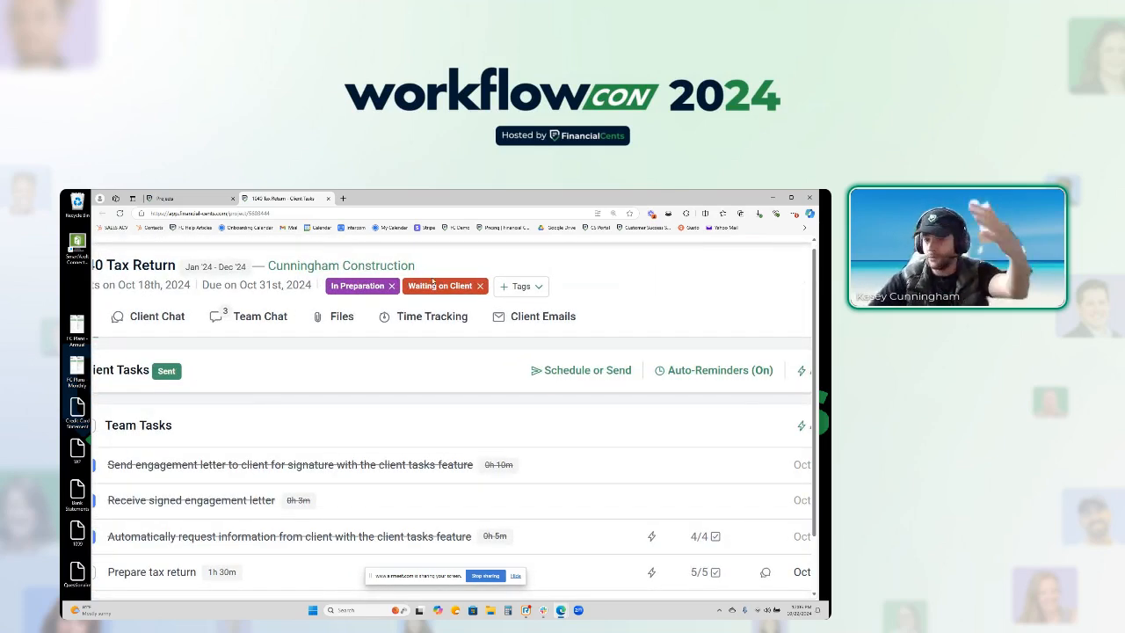
pyautogui.scroll(-3, 416, 288)
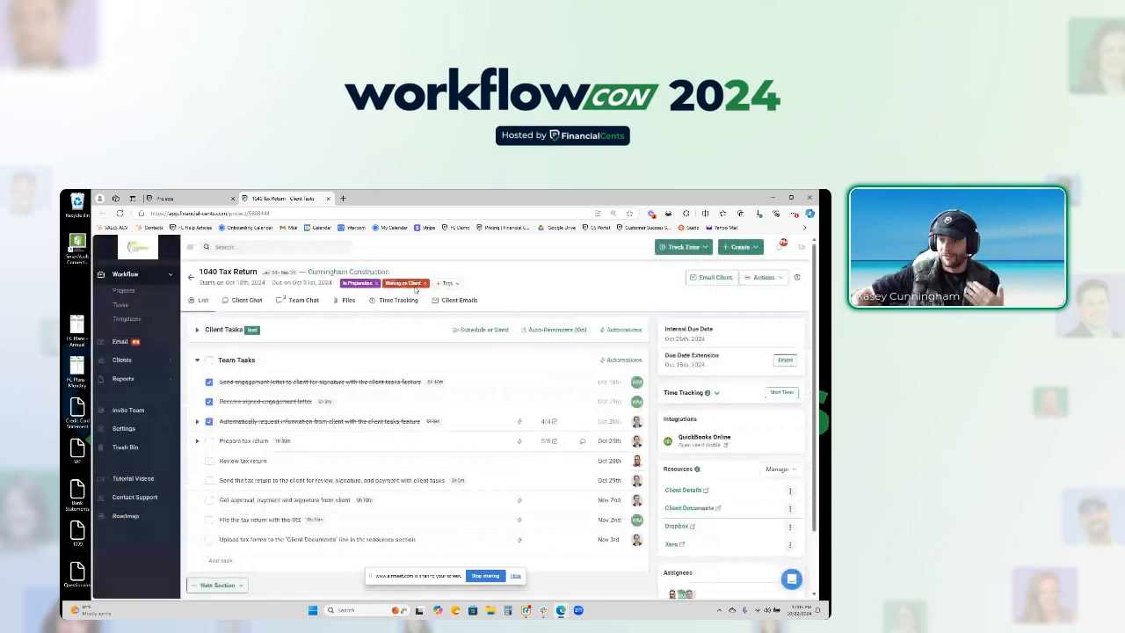
pyautogui.click(206, 200)
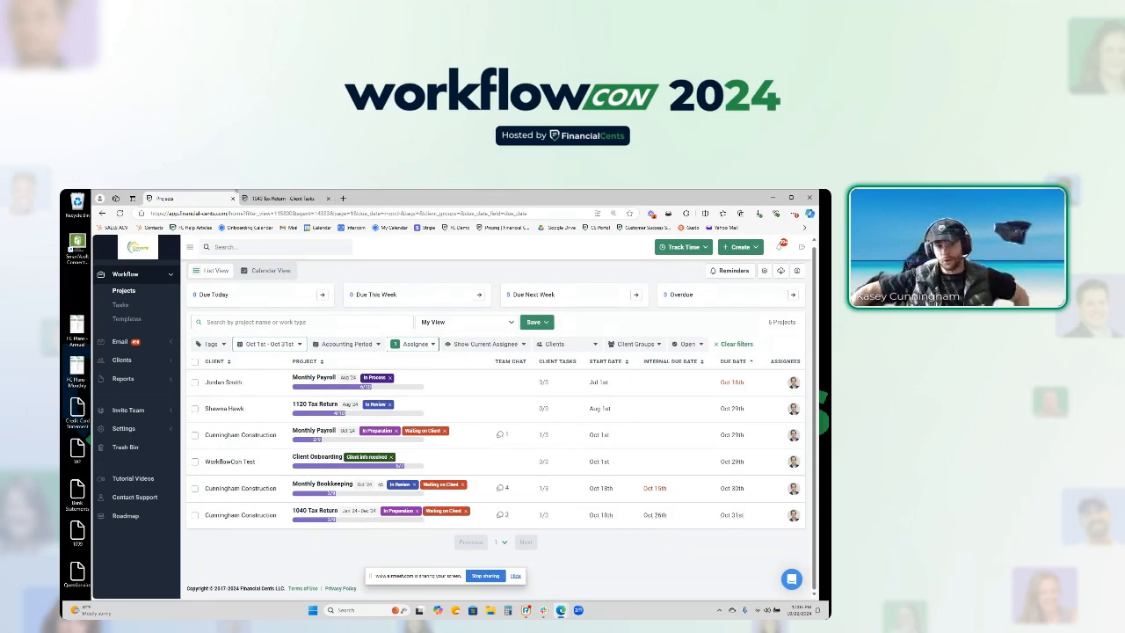
# Step: Recheck the 1040 Tax Return project's Prepare tax return task, now In Review, then go back to projects
pyautogui.click(424, 508)
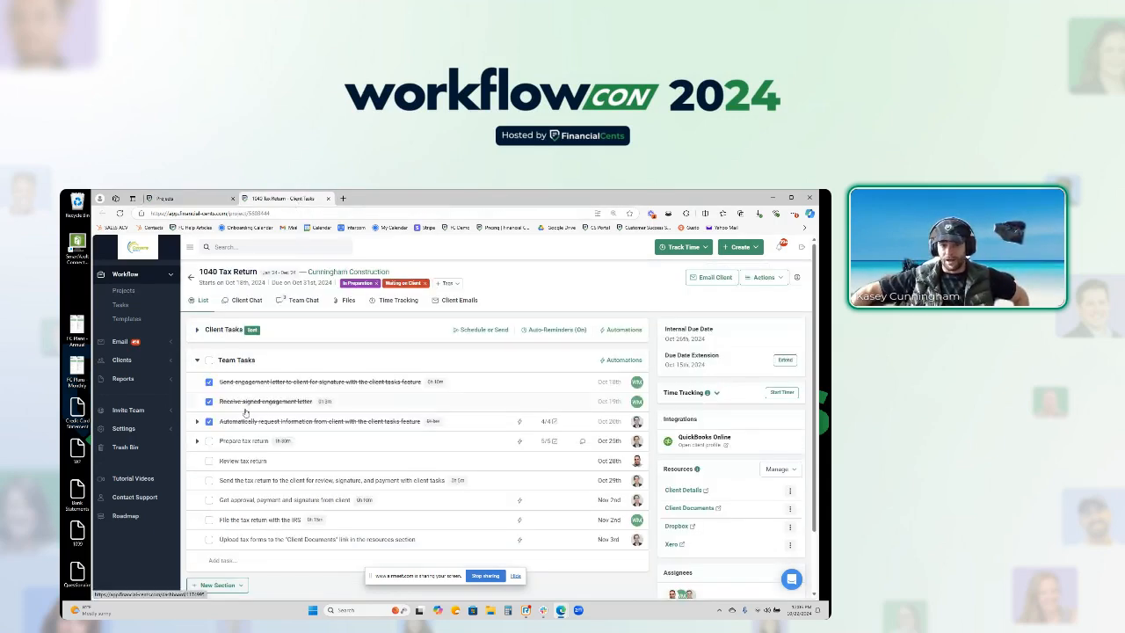
pyautogui.click(244, 441)
pyautogui.scroll(-4, 334, 434)
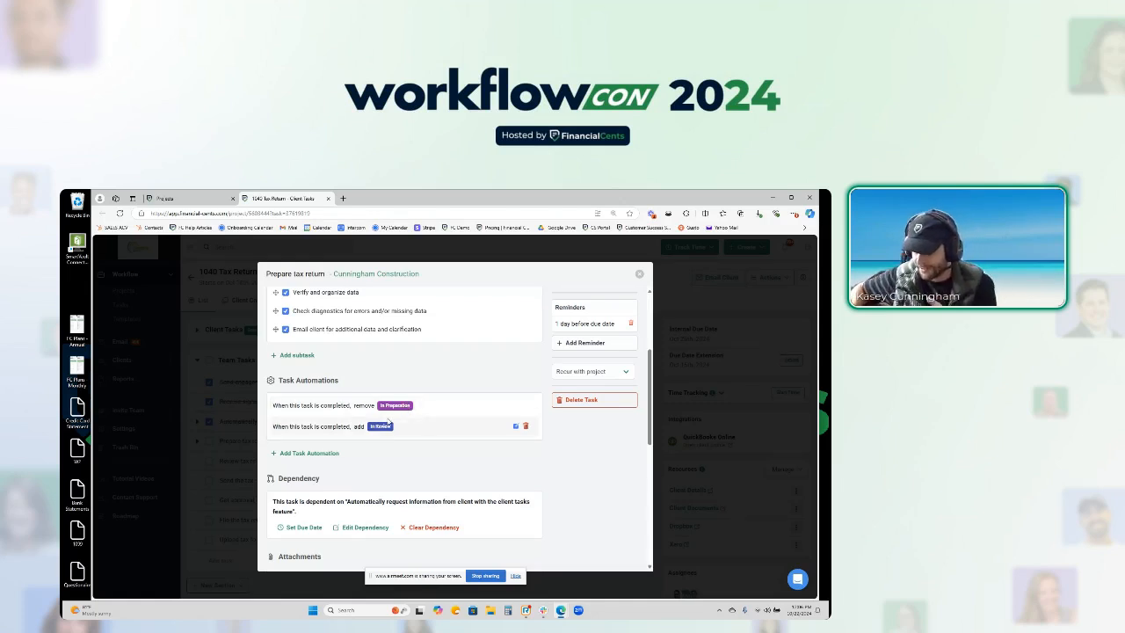
pyautogui.click(640, 276)
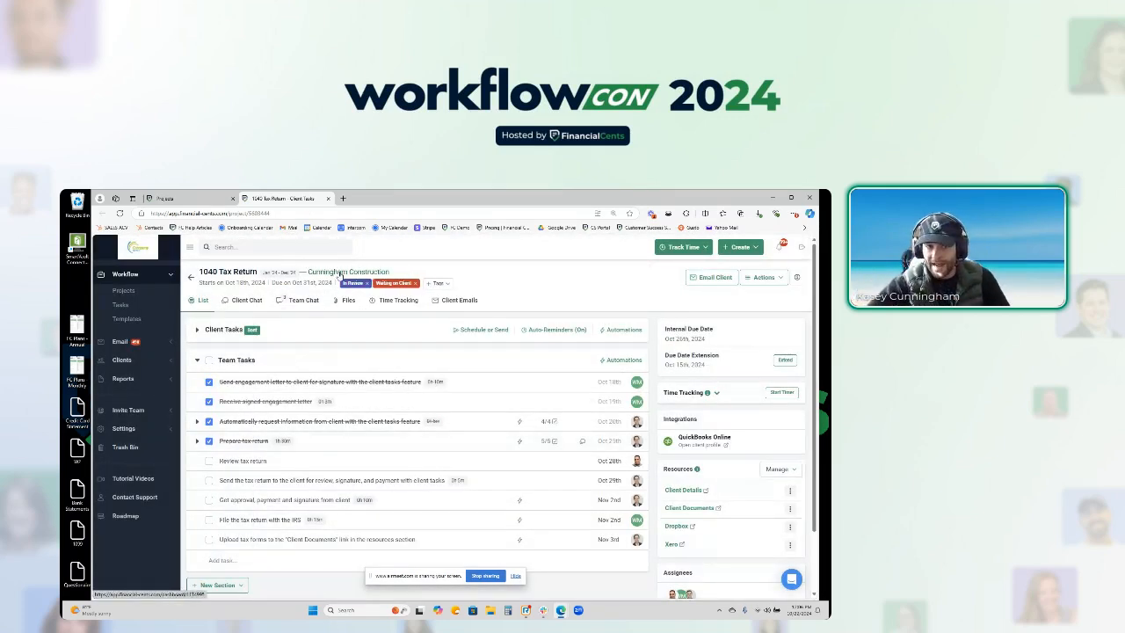
pyautogui.scroll(5, 340, 270)
pyautogui.scroll(-5, 381, 356)
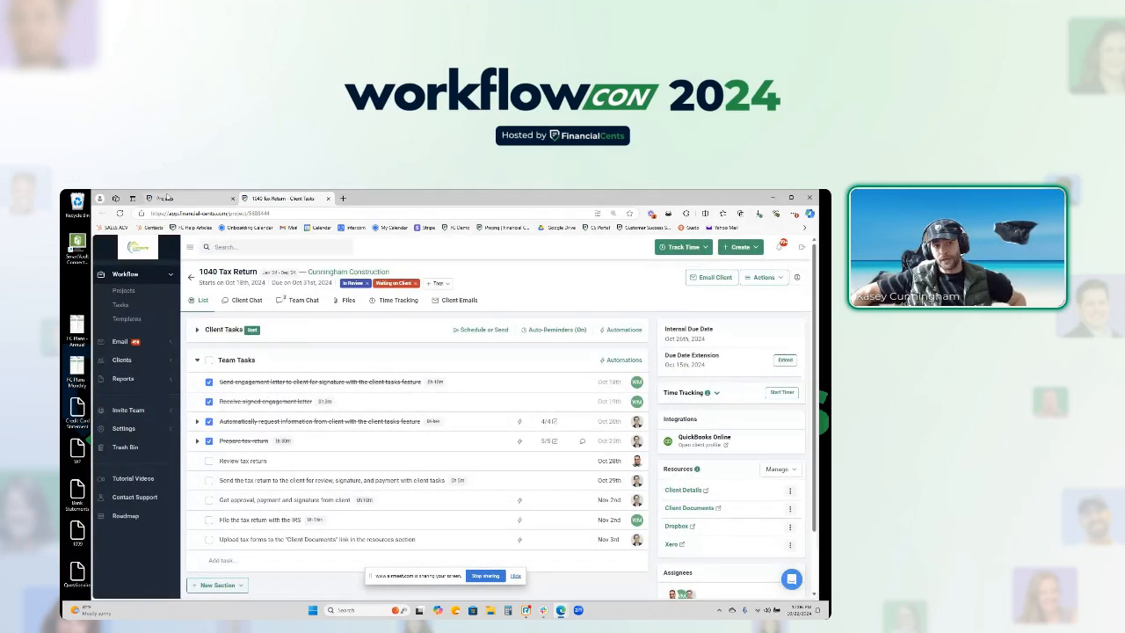
pyautogui.click(167, 198)
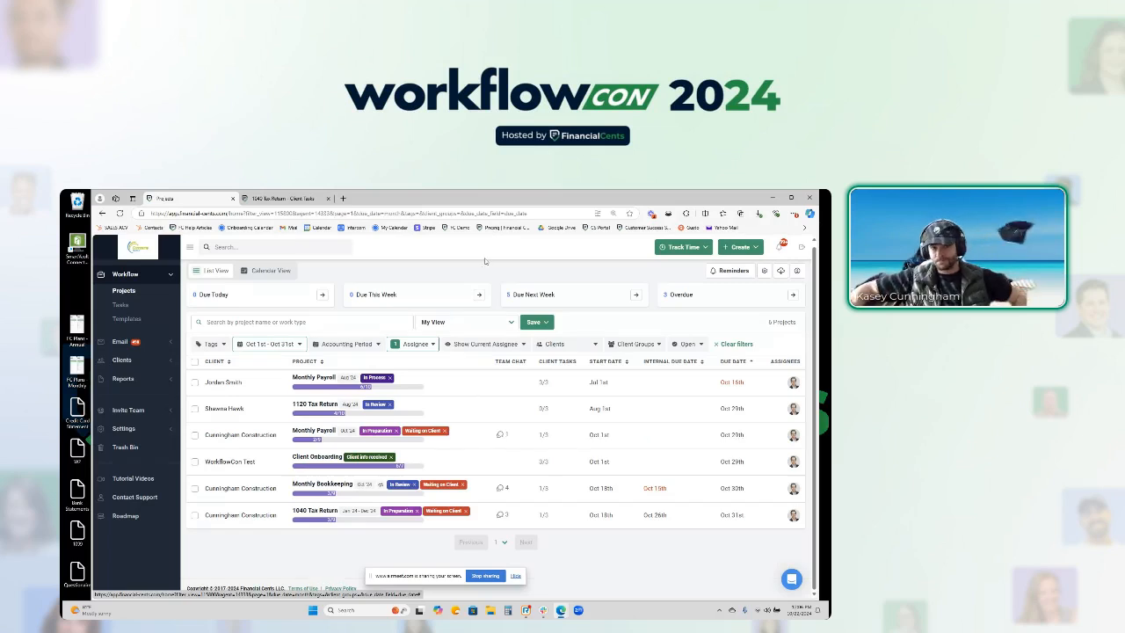
# Step: Apply the Waiting on Client saved view to the projects list
pyautogui.click(486, 325)
pyautogui.scroll(-3, 469, 396)
pyautogui.scroll(-2, 469, 395)
pyautogui.click(458, 436)
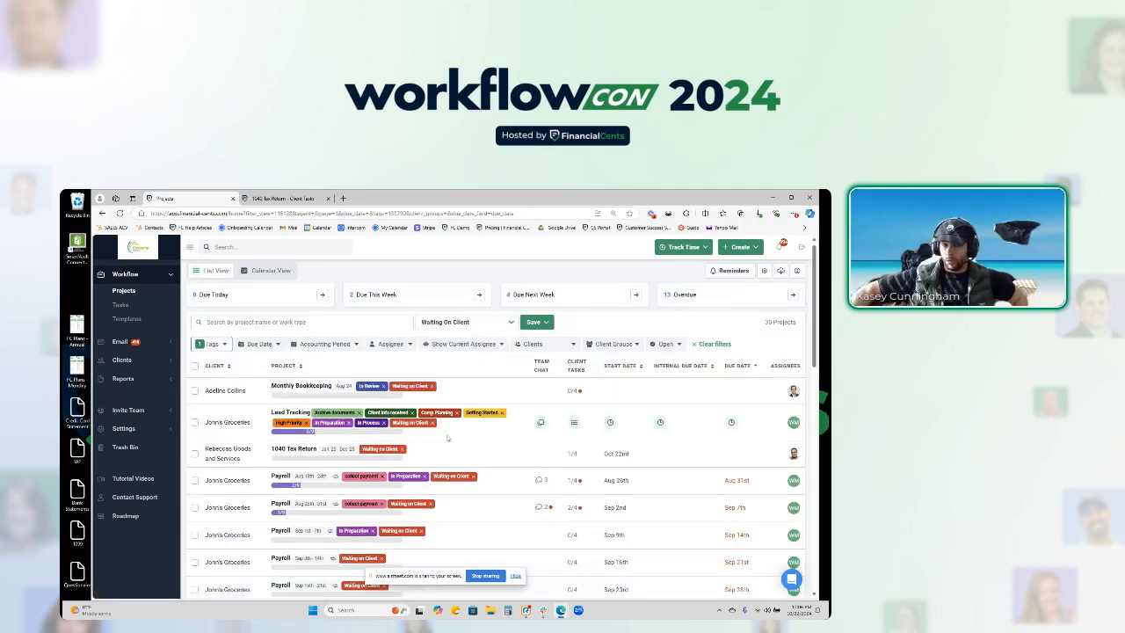
# Step: Check the Tags filter, then switch to the In Review saved view showing six projects
pyautogui.click(216, 344)
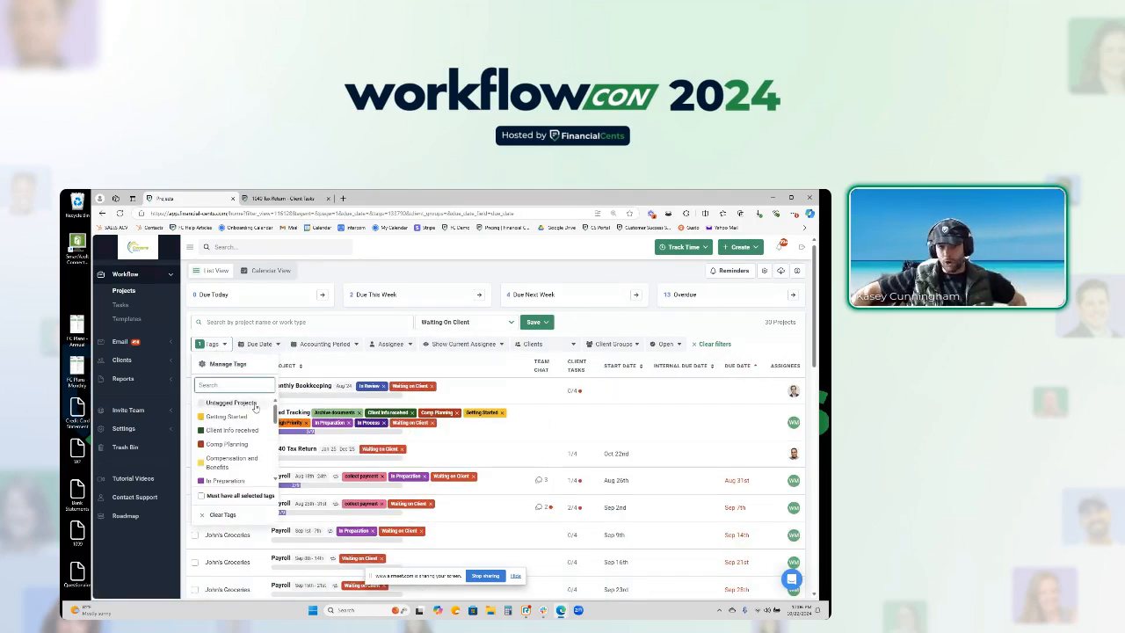
pyautogui.scroll(-3, 272, 413)
pyautogui.scroll(5, 245, 451)
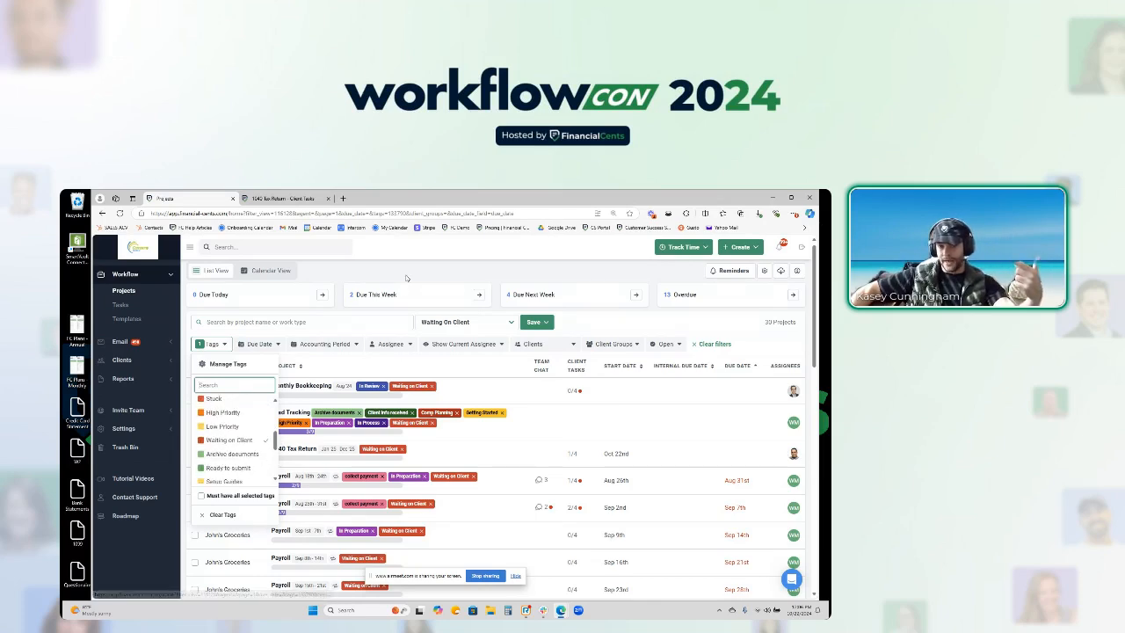
pyautogui.moveTo(764, 321); pyautogui.dragTo(798, 322)
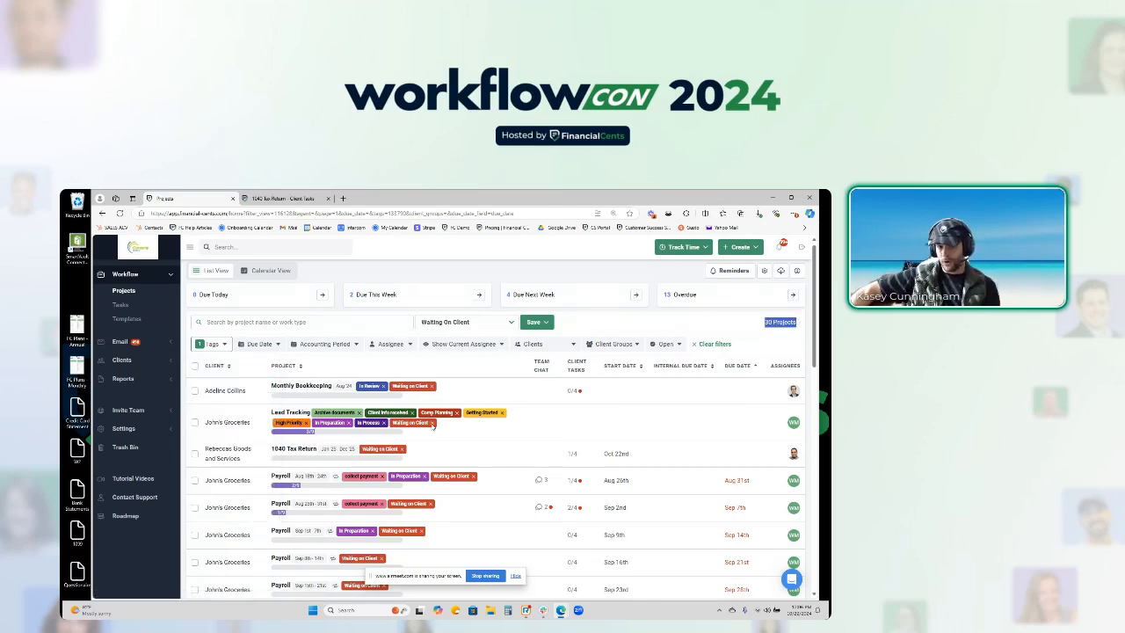
pyautogui.scroll(-10, 435, 422)
pyautogui.scroll(10, 482, 373)
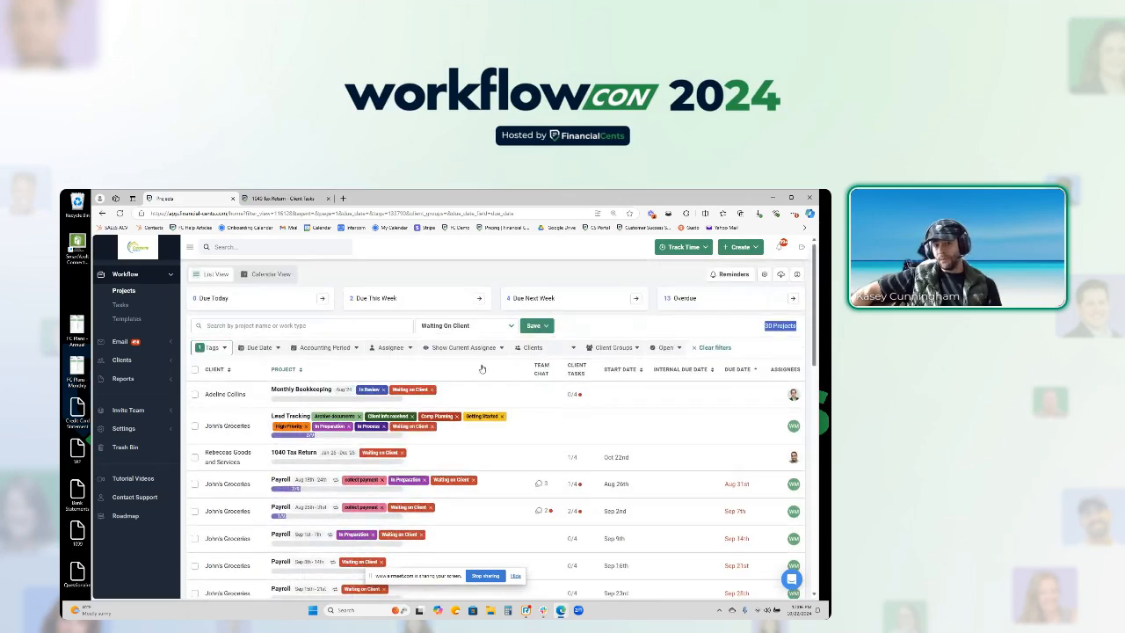
pyautogui.click(477, 330)
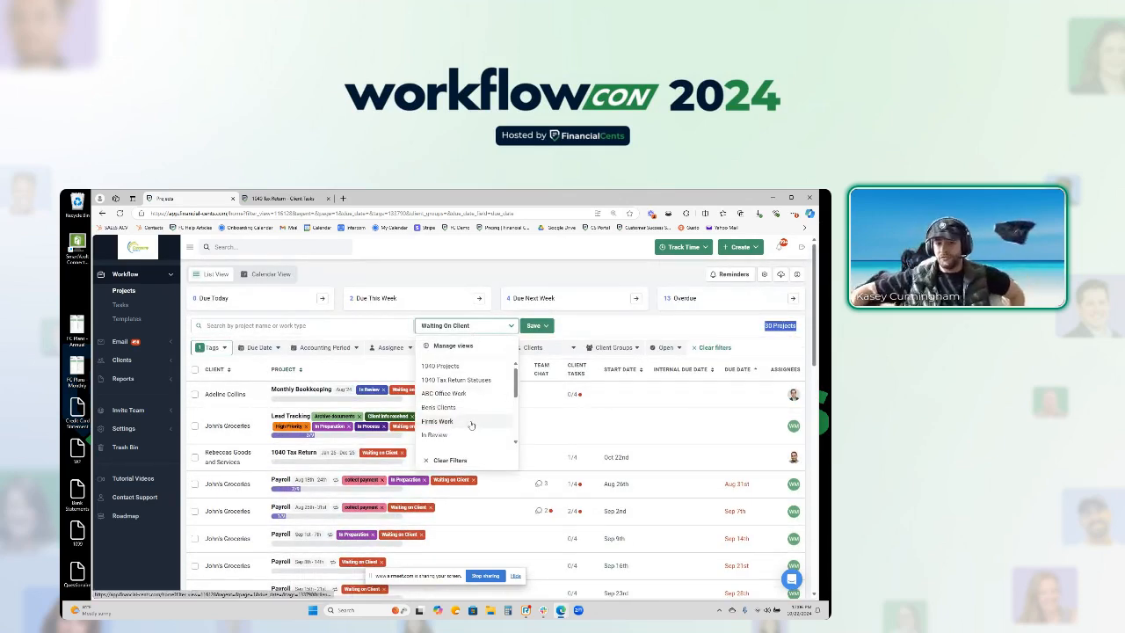
pyautogui.click(437, 435)
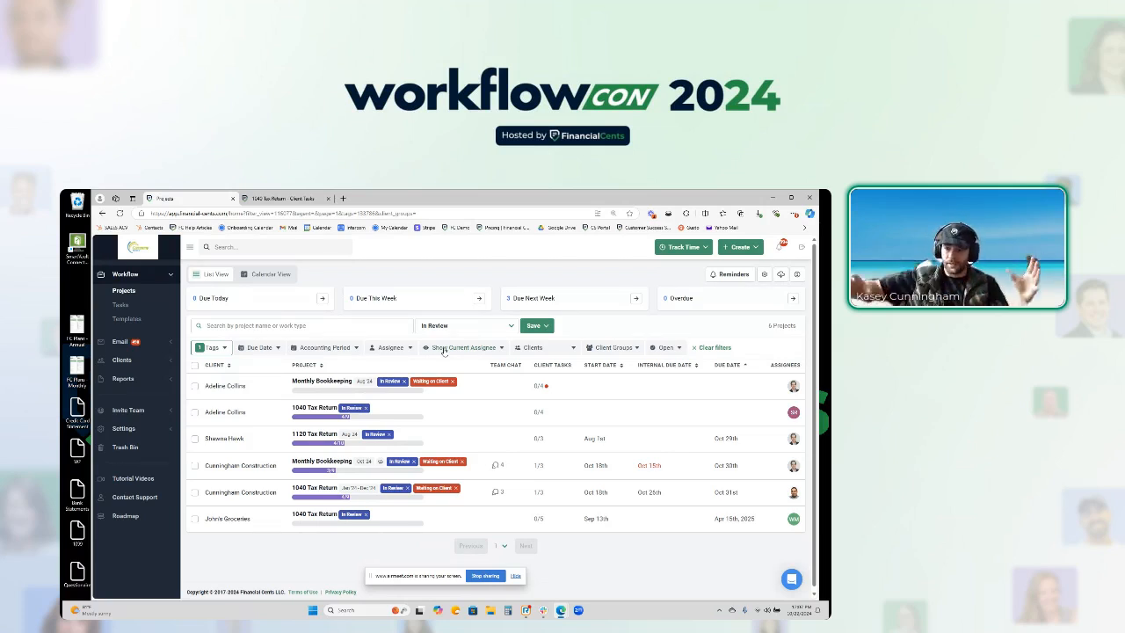
# Step: Reopen the 1040 Tax Return project's Prepare tax return task details
pyautogui.click(305, 199)
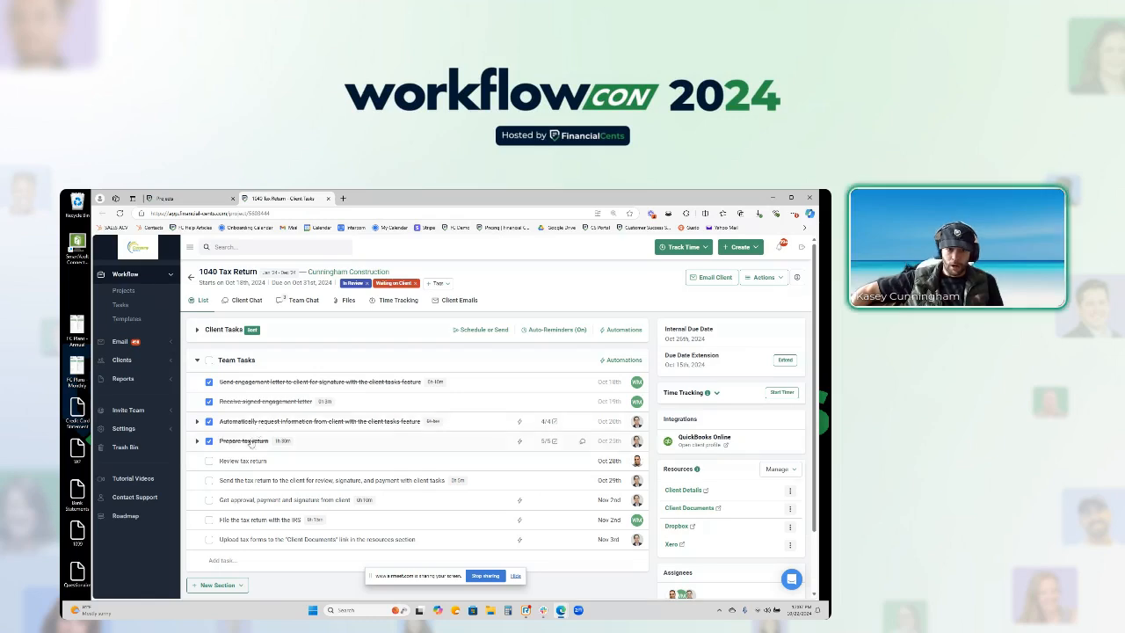
pyautogui.click(252, 444)
pyautogui.scroll(-5, 331, 502)
# Step: Add a Send email to client task automation and go to Manage Email Templates
pyautogui.click(330, 501)
pyautogui.scroll(-2, 332, 504)
pyautogui.click(397, 430)
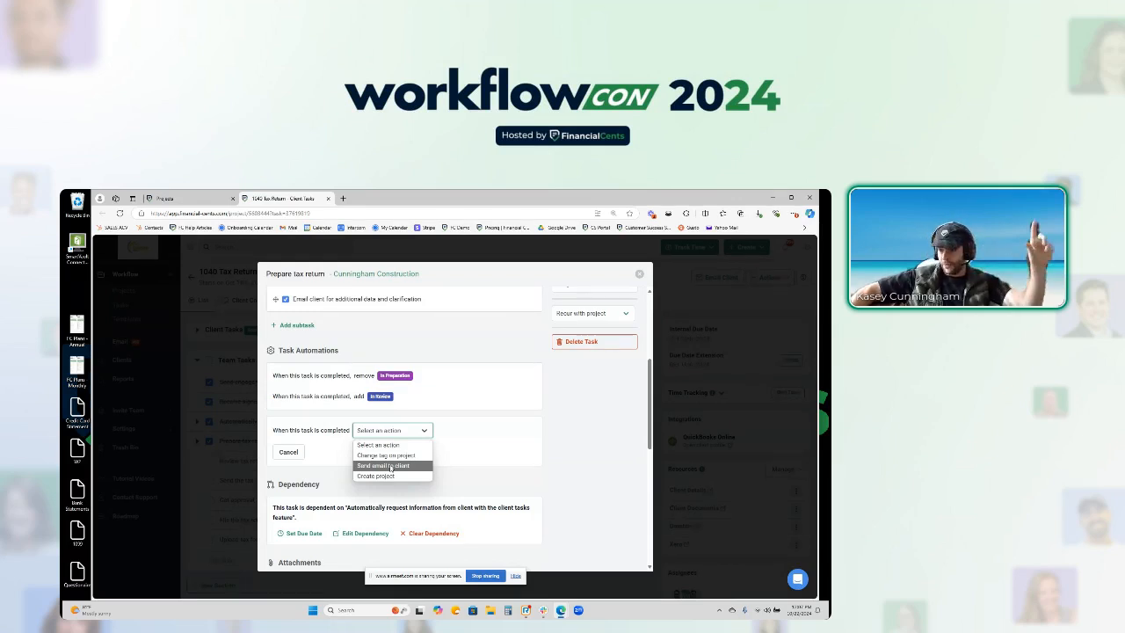
pyautogui.click(390, 466)
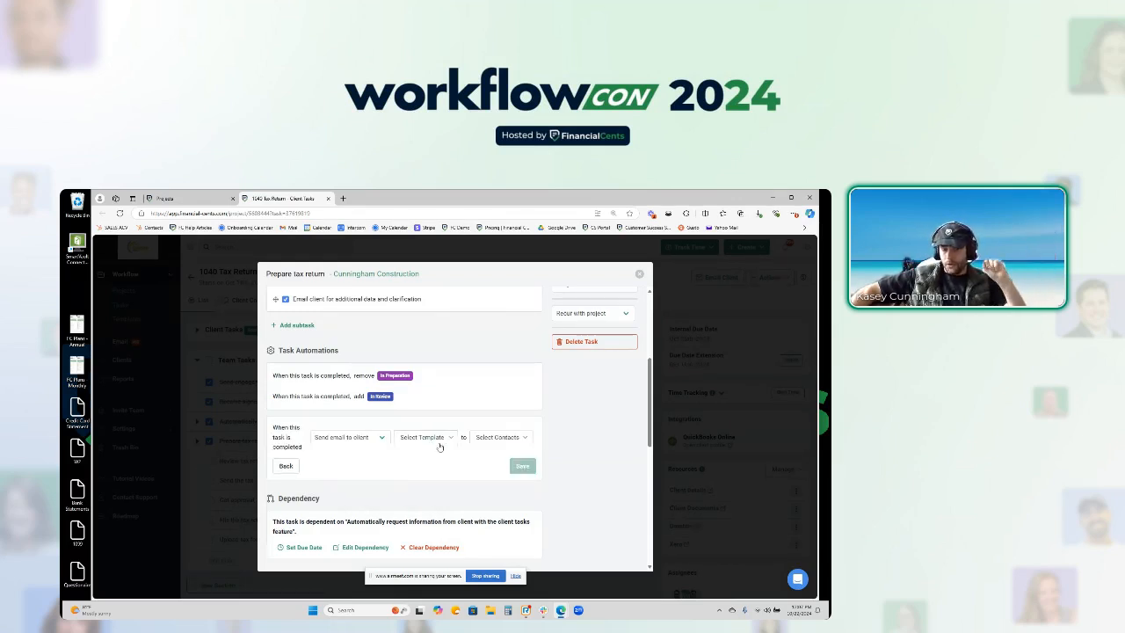
pyautogui.click(438, 438)
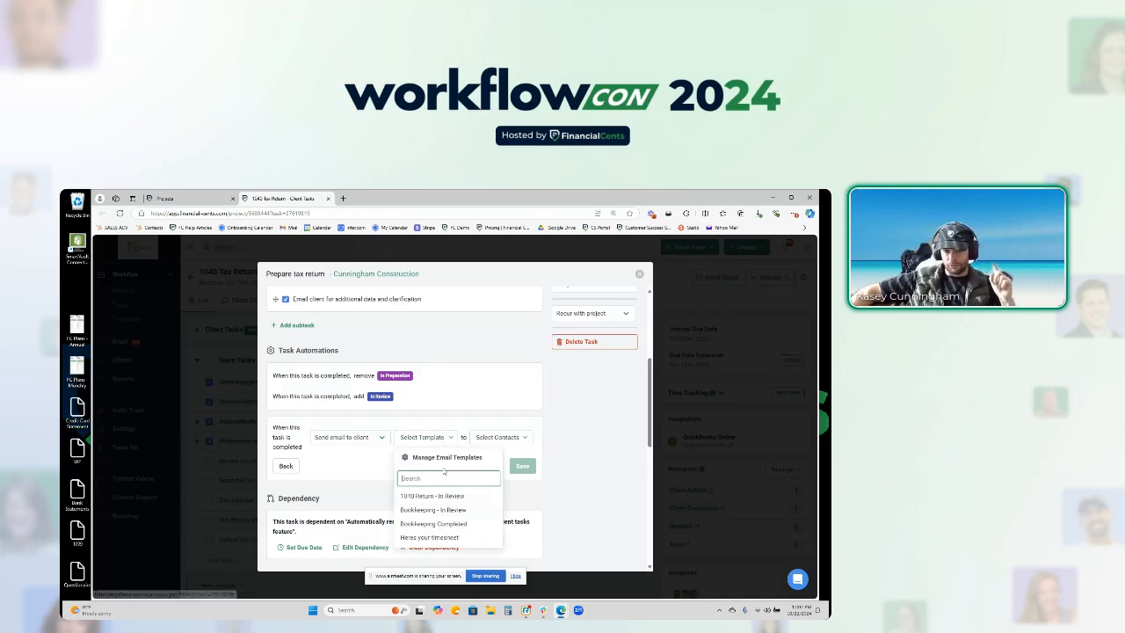
pyautogui.click(447, 457)
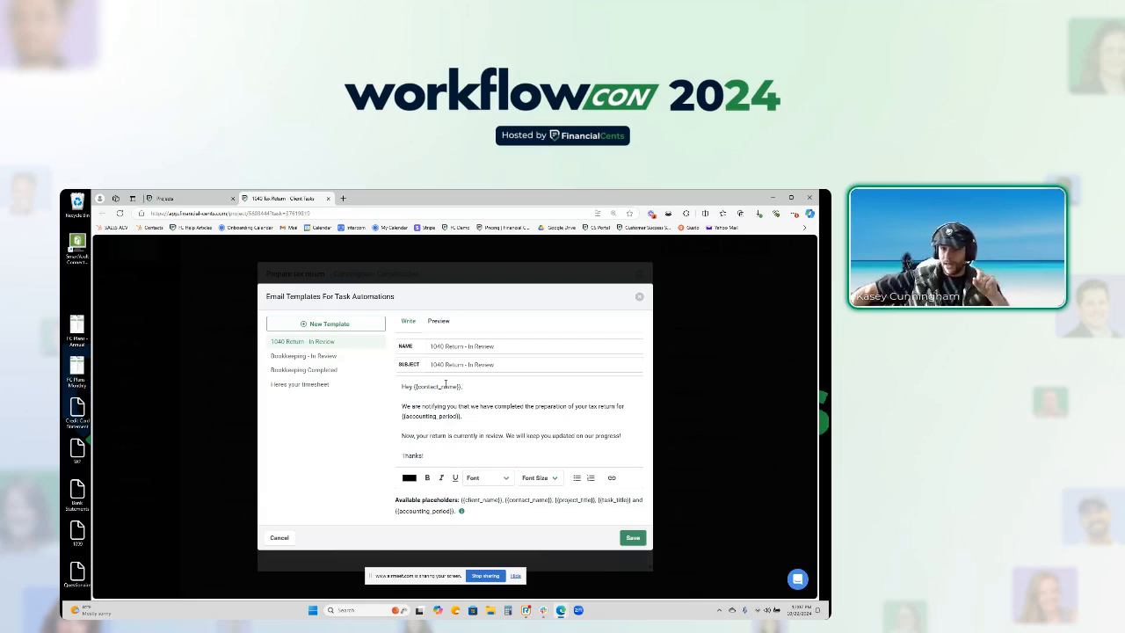
# Step: Preview the 1040 Return - In Review email as the client sees it, then close templates and task
pyautogui.moveTo(483, 436); pyautogui.dragTo(410, 407)
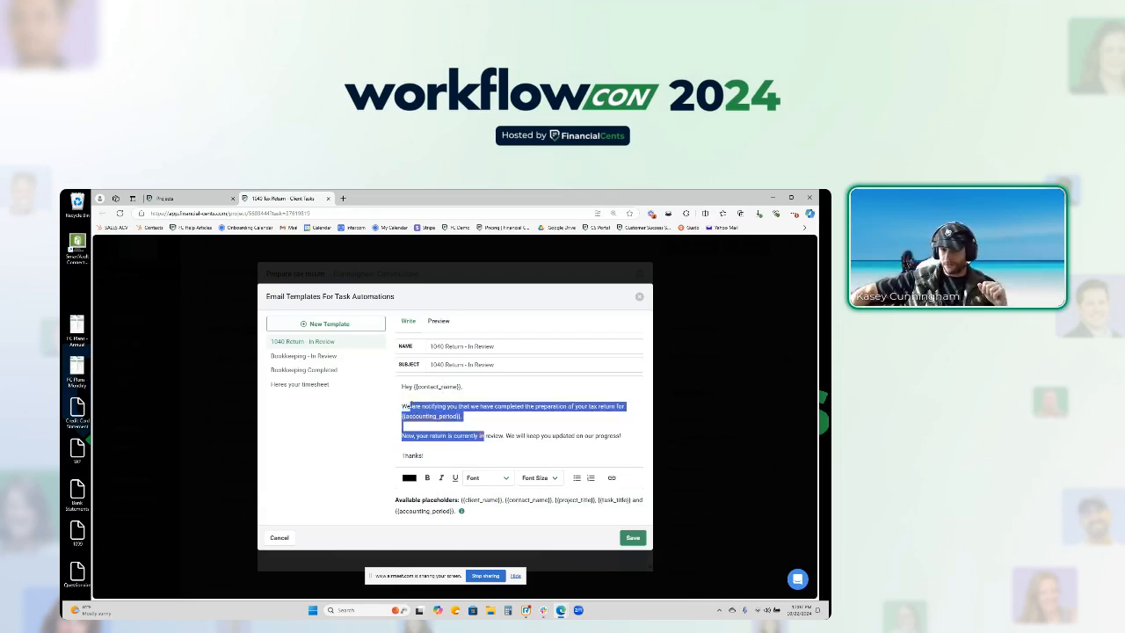
pyautogui.click(438, 321)
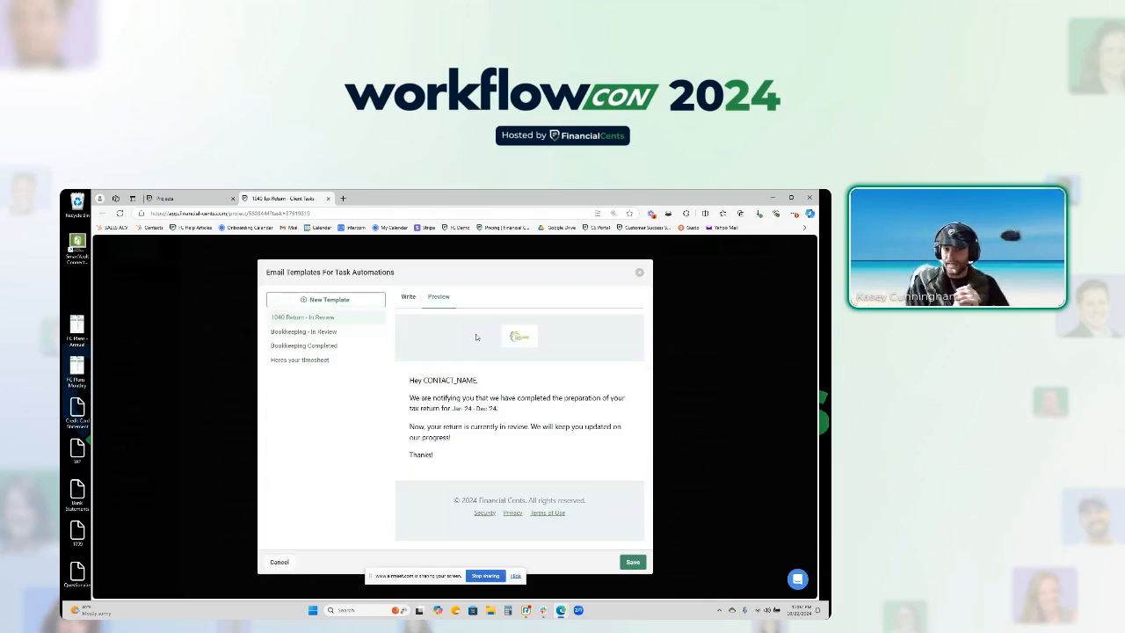
pyautogui.moveTo(479, 380); pyautogui.dragTo(424, 380)
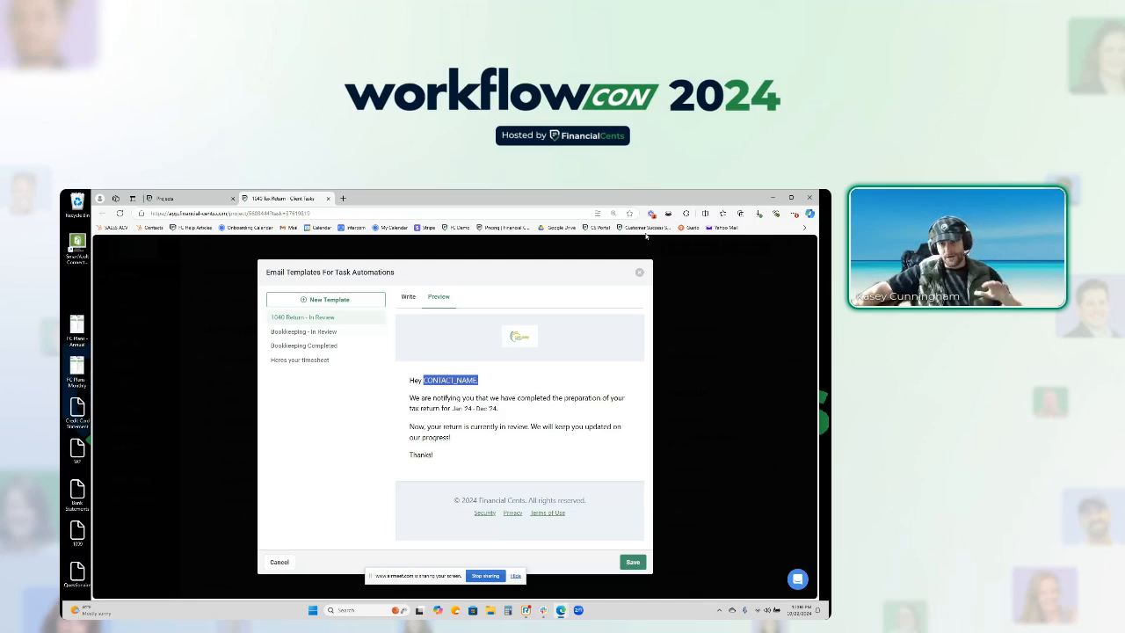
pyautogui.click(639, 273)
pyautogui.click(636, 274)
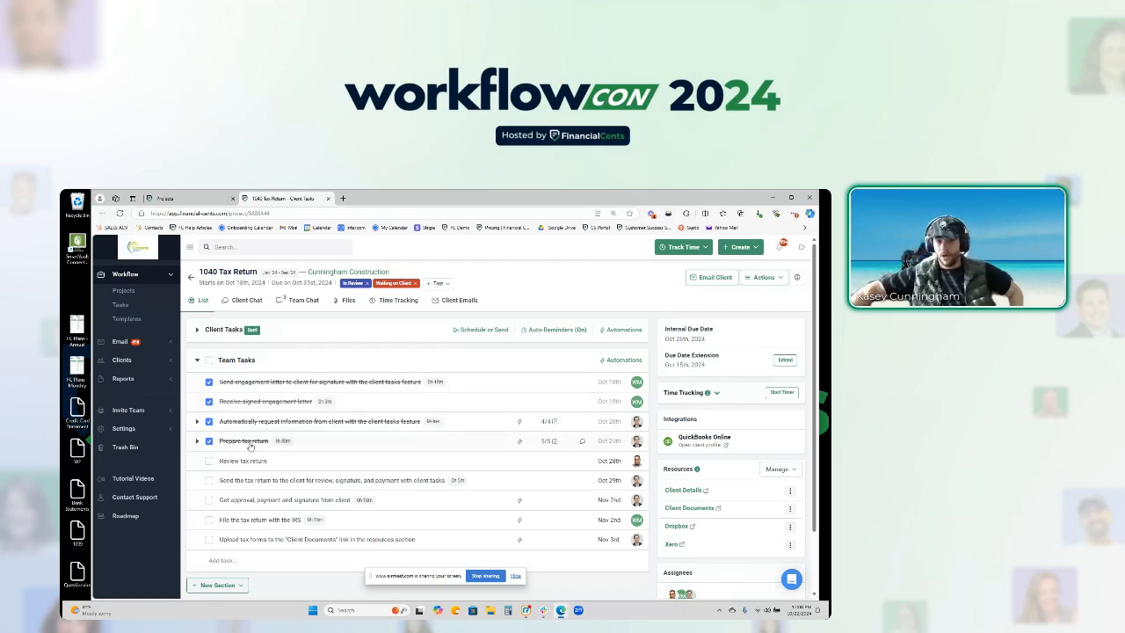
# Step: Revisit the Prepare tax return task's automation rules, then go to the projects list
pyautogui.click(248, 441)
pyautogui.scroll(-1, 325, 492)
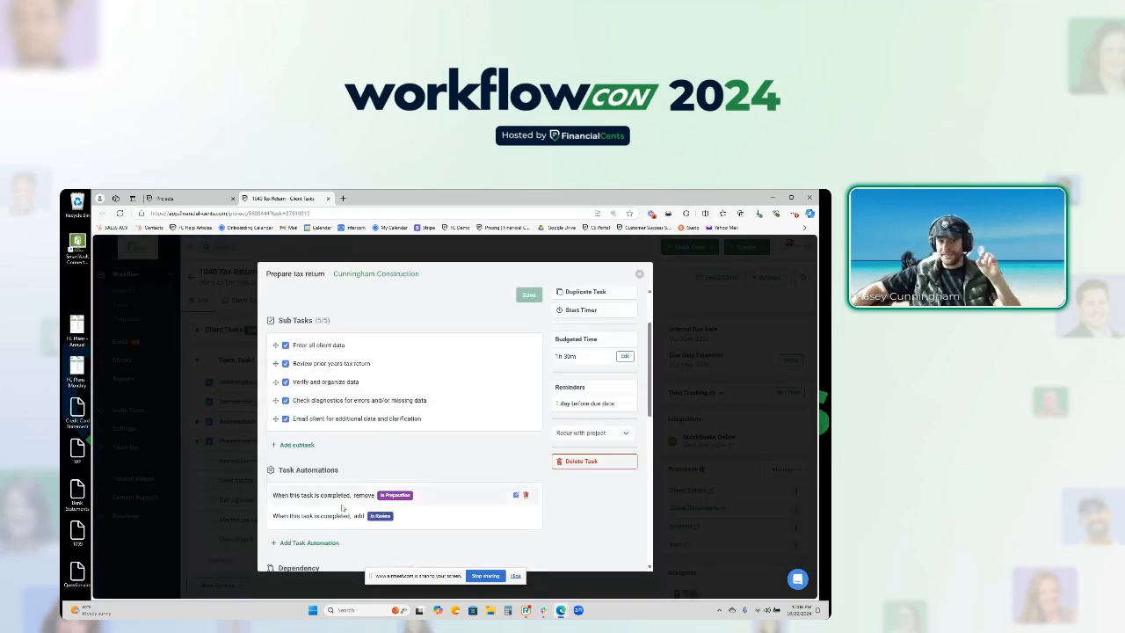
pyautogui.click(325, 543)
pyautogui.scroll(-1, 449, 289)
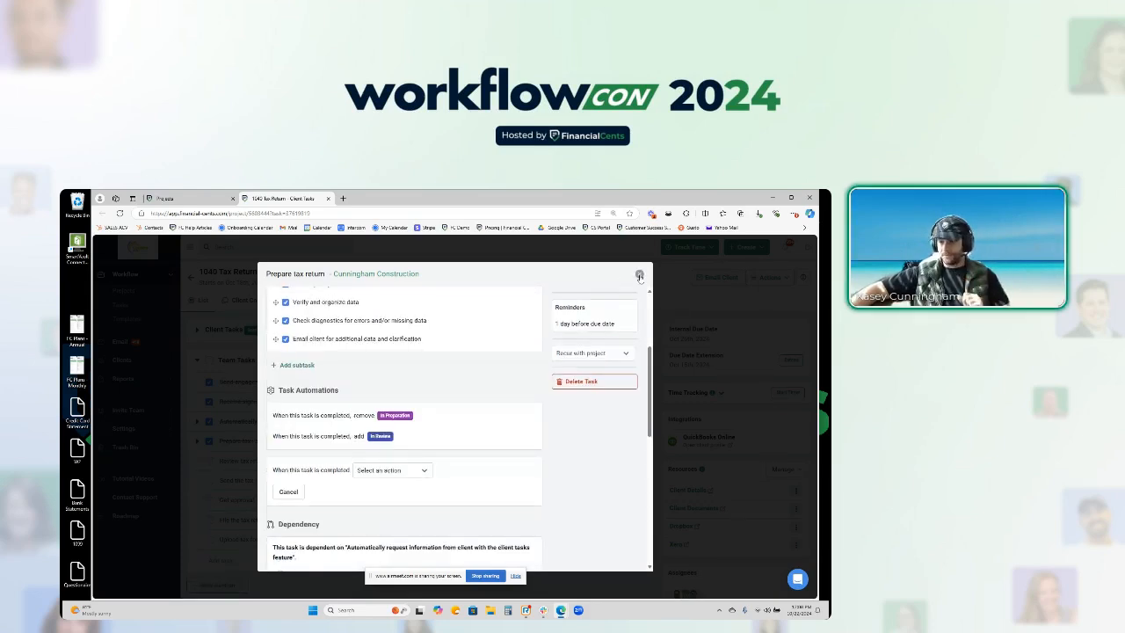
pyautogui.click(640, 277)
pyautogui.click(124, 290)
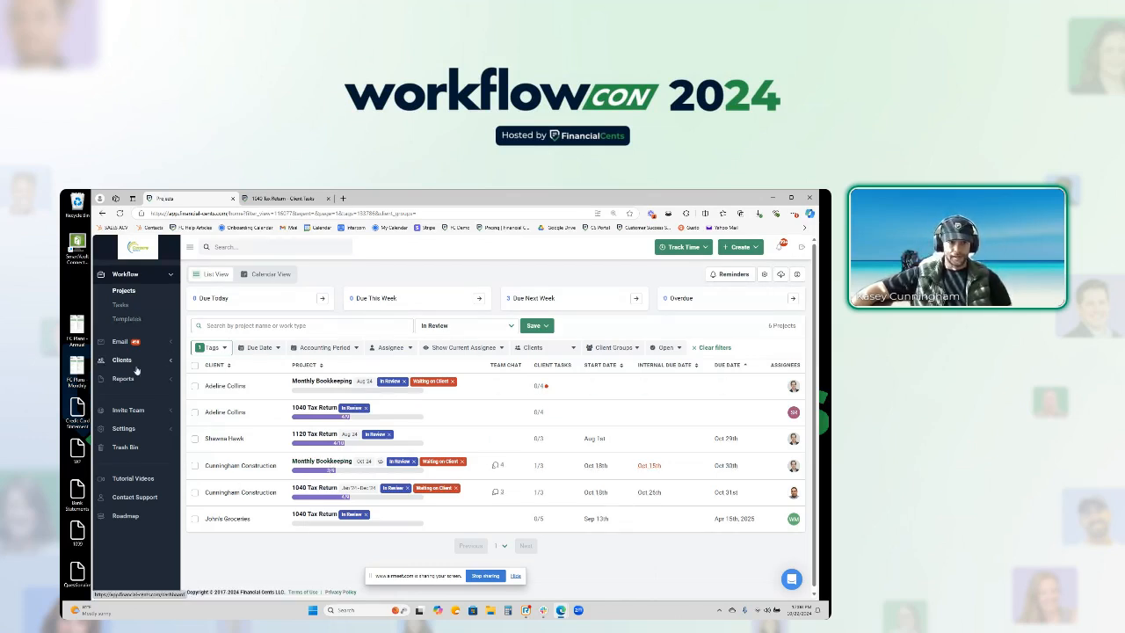
# Step: Search 'workflow' and open WorkflowCon Test's Client Onboarding project and its Customize workflow task
pyautogui.click(237, 247)
pyautogui.write('workflow')
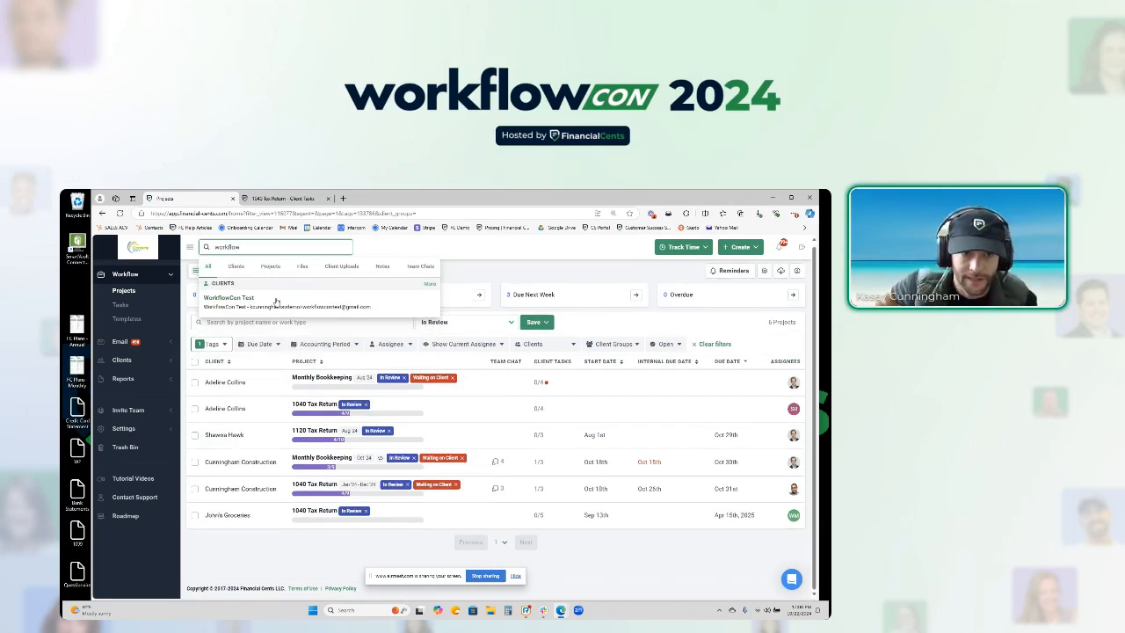
pyautogui.click(275, 299)
pyautogui.click(227, 381)
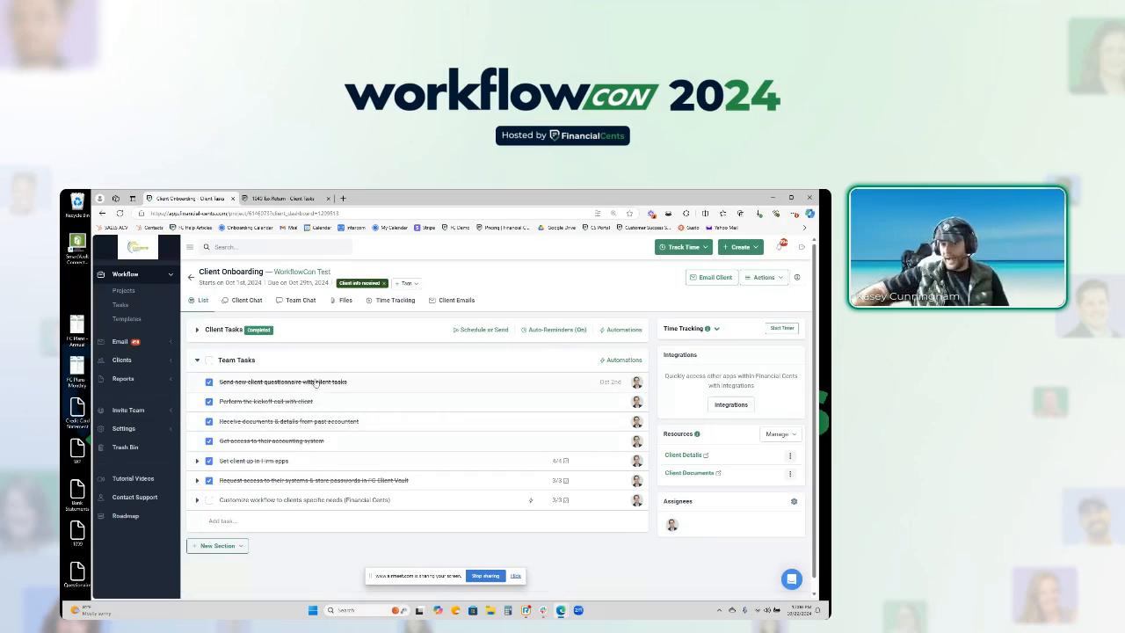
pyautogui.click(282, 500)
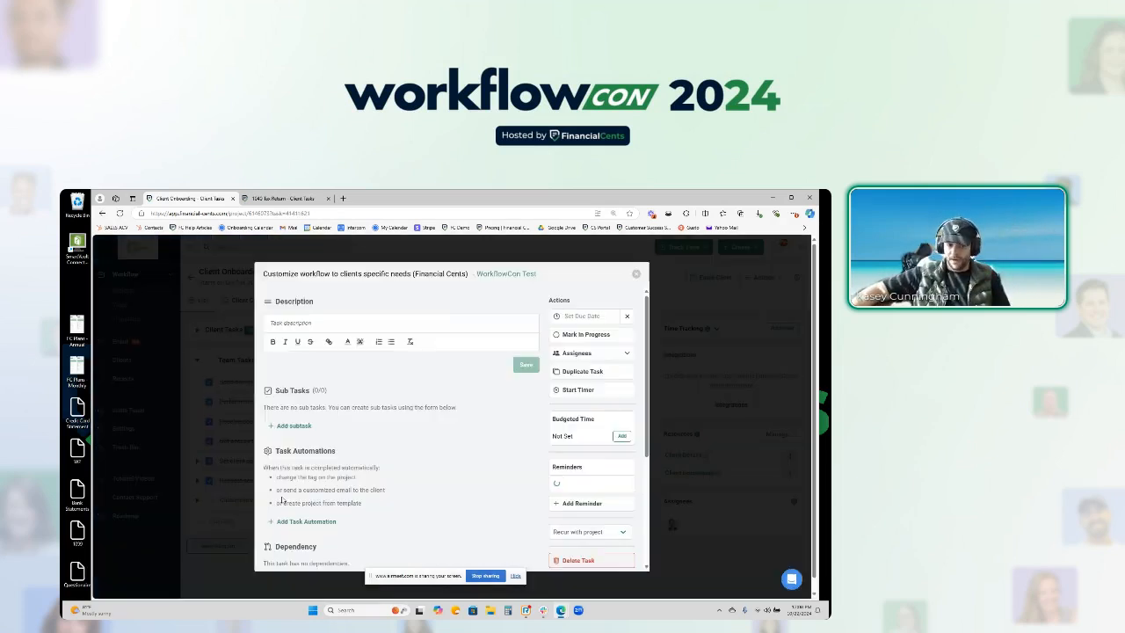
pyautogui.scroll(-3, 363, 447)
pyautogui.scroll(1, 363, 446)
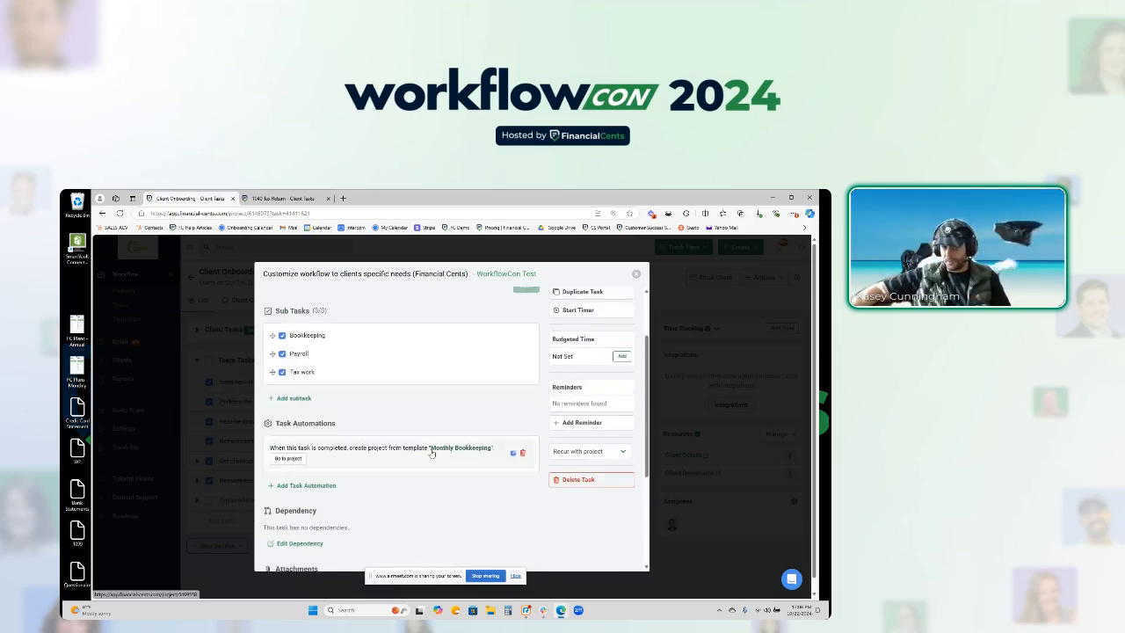
# Step: Close the task and mark the last Client Onboarding team task complete
pyautogui.moveTo(471, 448); pyautogui.dragTo(479, 449)
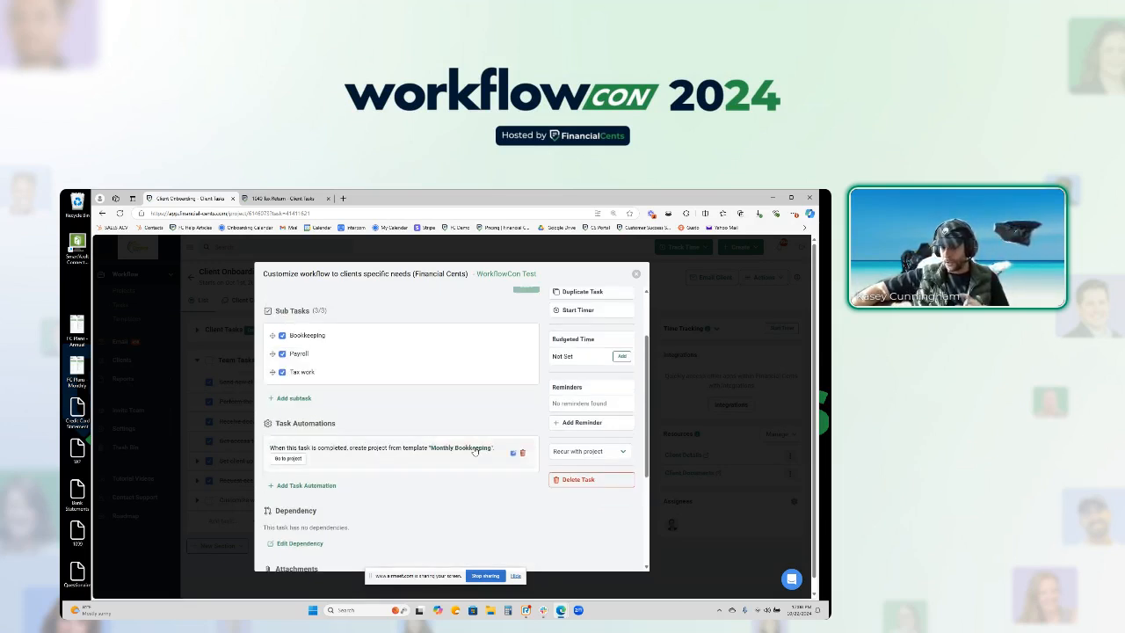
pyautogui.click(636, 273)
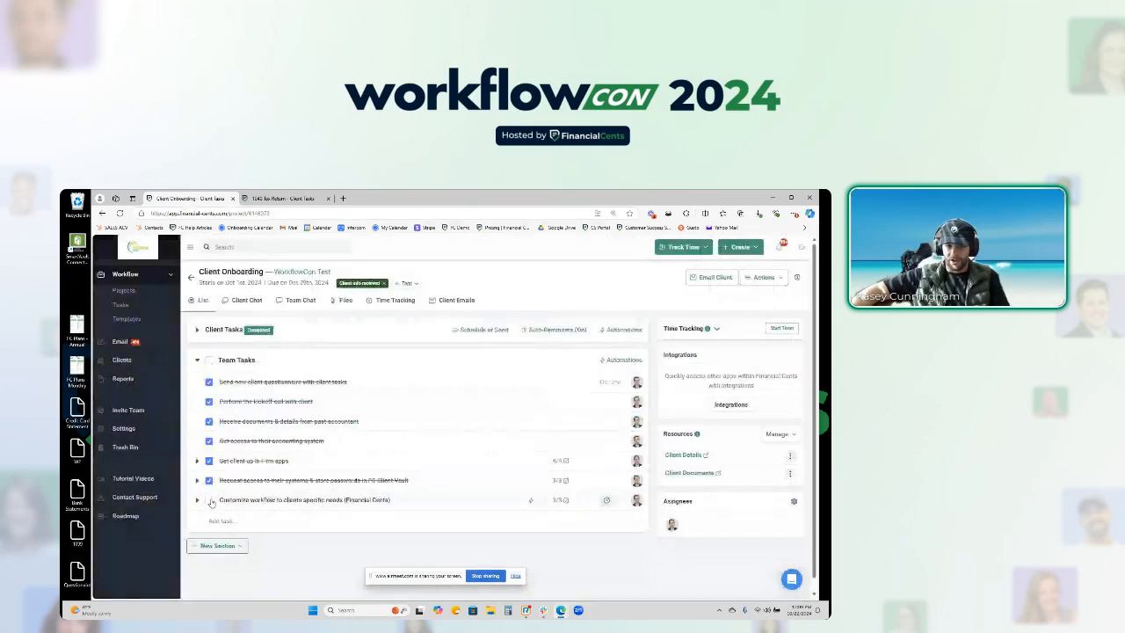
pyautogui.click(210, 500)
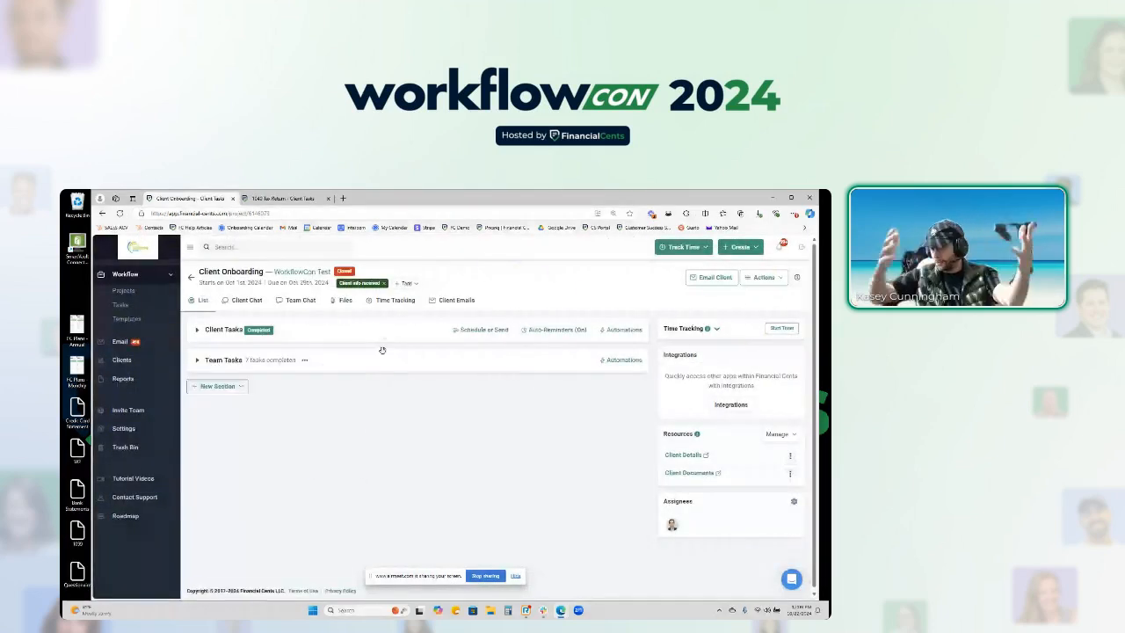
# Step: Open WorkflowCon Test's newly created Monthly Bookkeeping project, then return to Projects
pyautogui.click(309, 275)
pyautogui.click(225, 355)
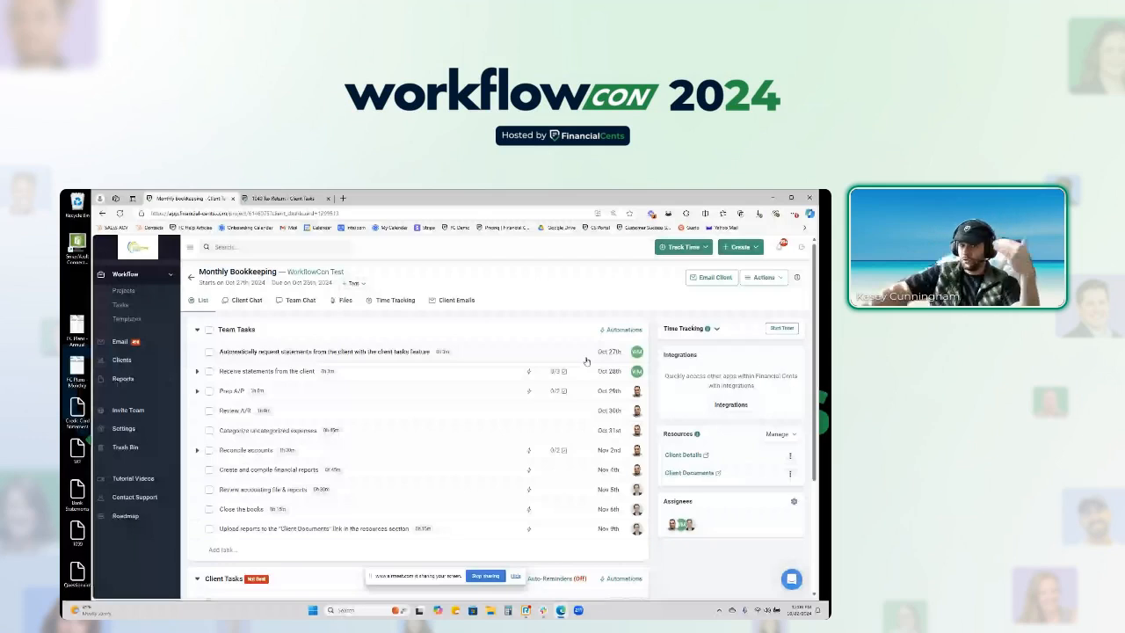
pyautogui.scroll(-1, 536, 439)
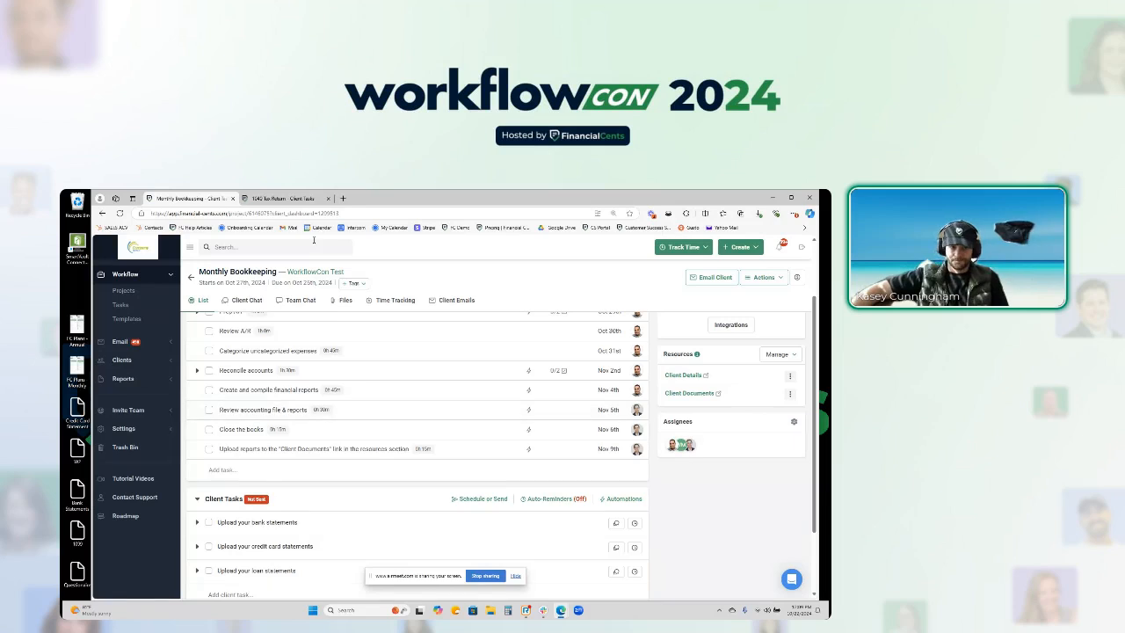
pyautogui.click(161, 296)
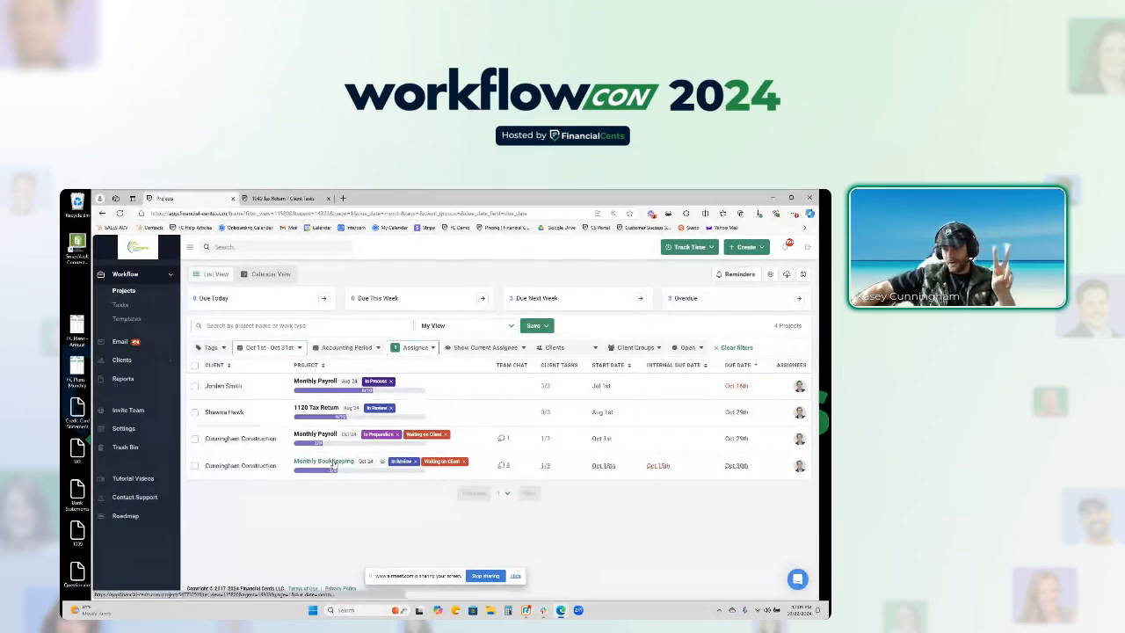
# Step: Open Cunningham Construction's Monthly Bookkeeping project and preview the uploaded Bank Statements.pdf
pyautogui.click(332, 462)
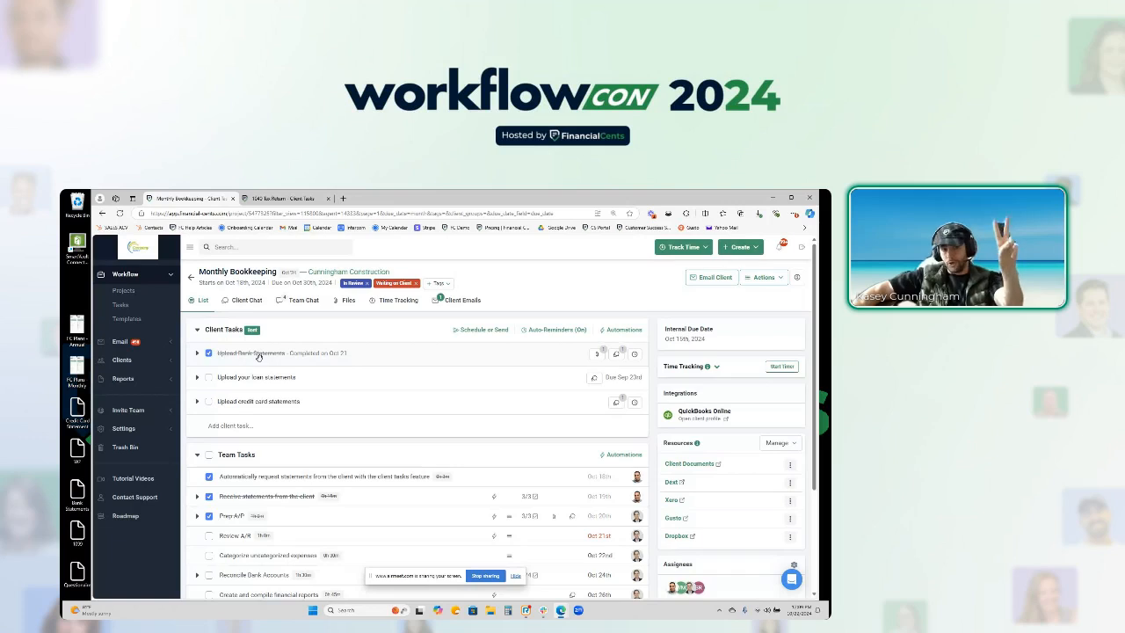
pyautogui.click(197, 352)
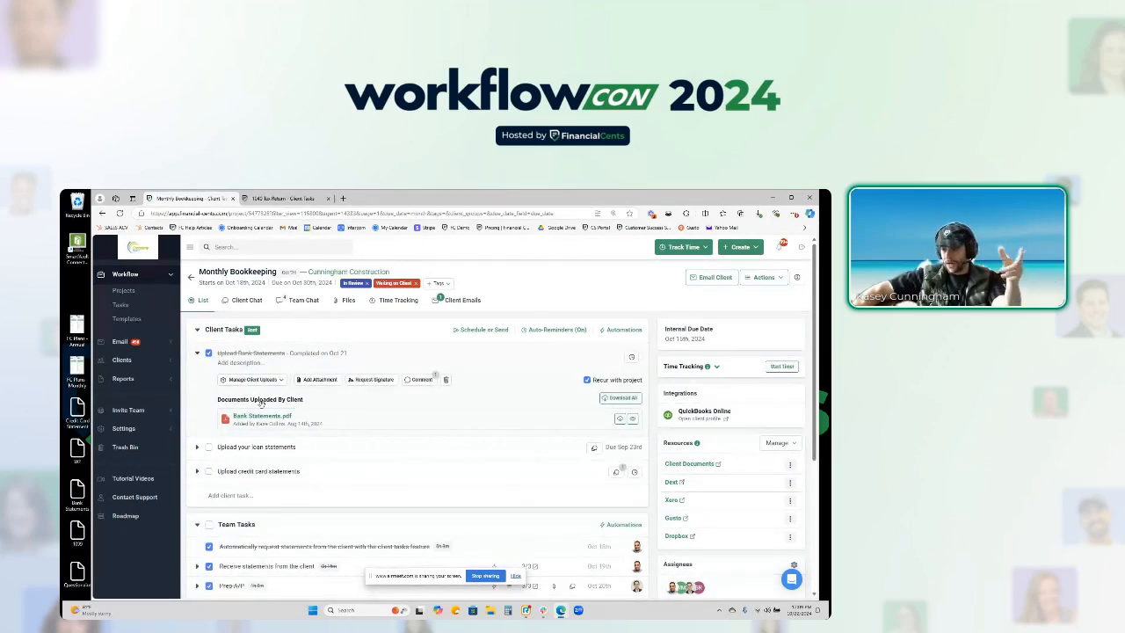
pyautogui.click(262, 414)
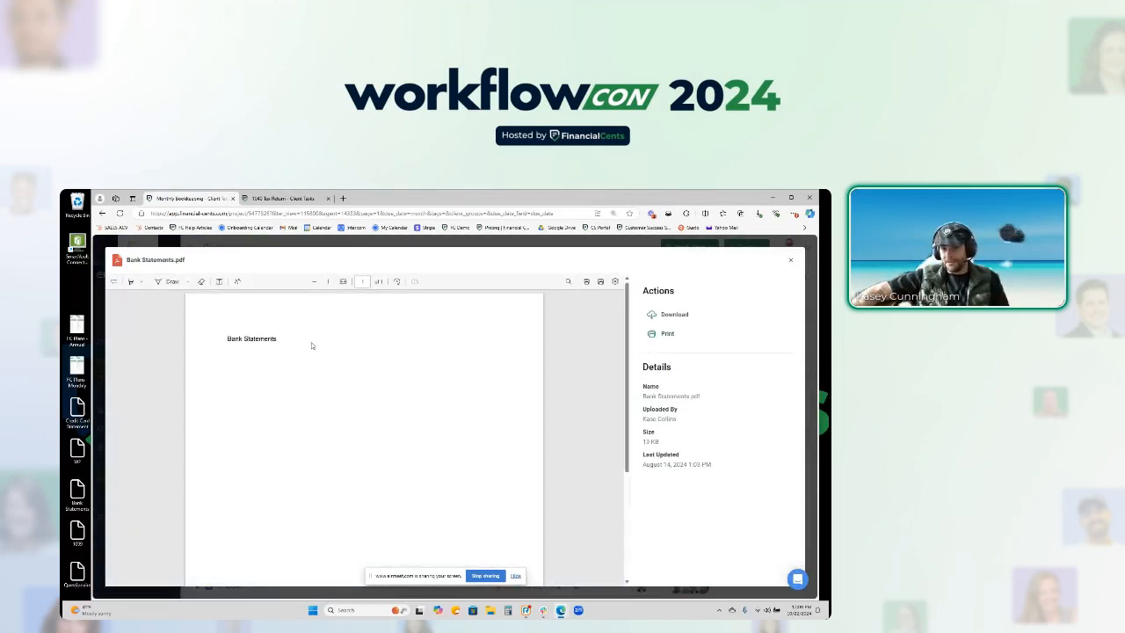
pyautogui.click(791, 260)
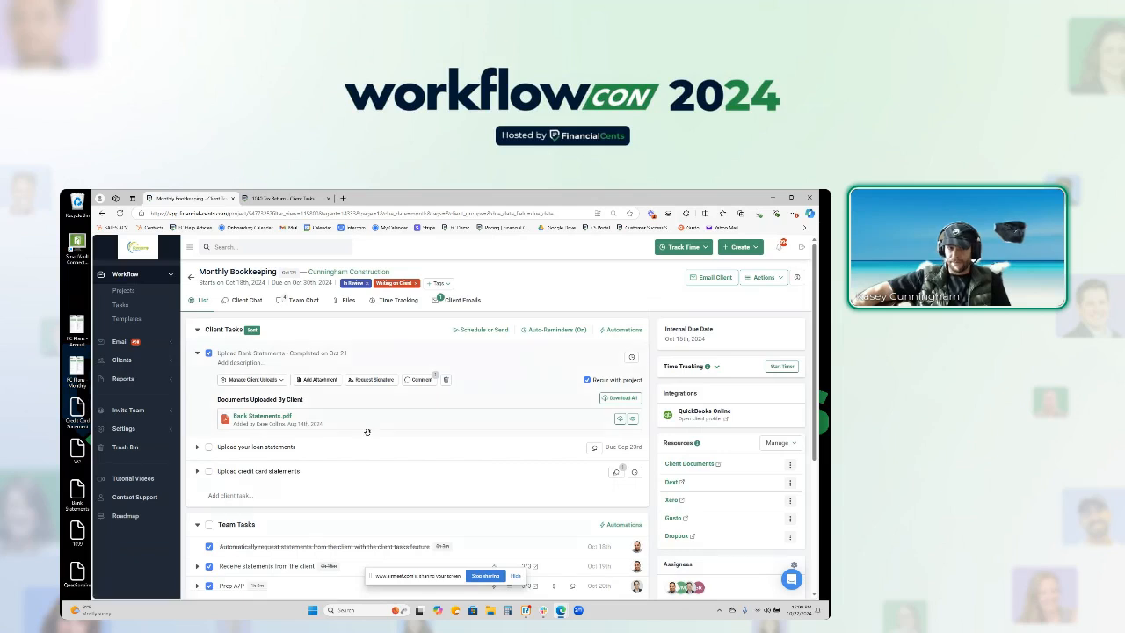
pyautogui.click(196, 354)
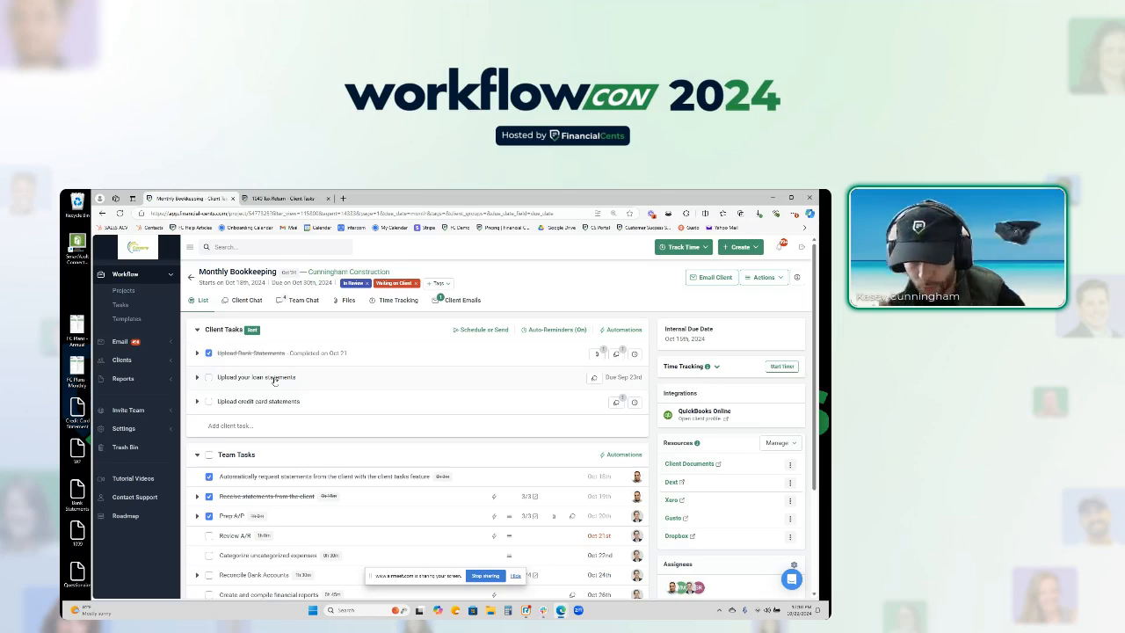
# Step: Open the client auto-reminder settings and keep reminders every 3 days
pyautogui.click(556, 328)
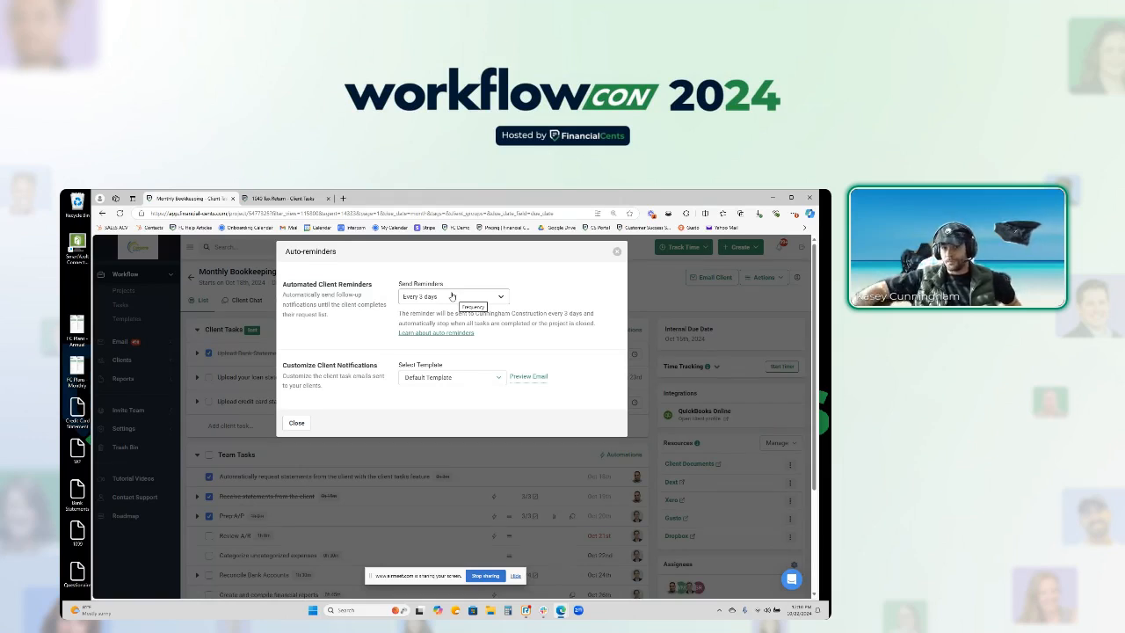
pyautogui.click(452, 296)
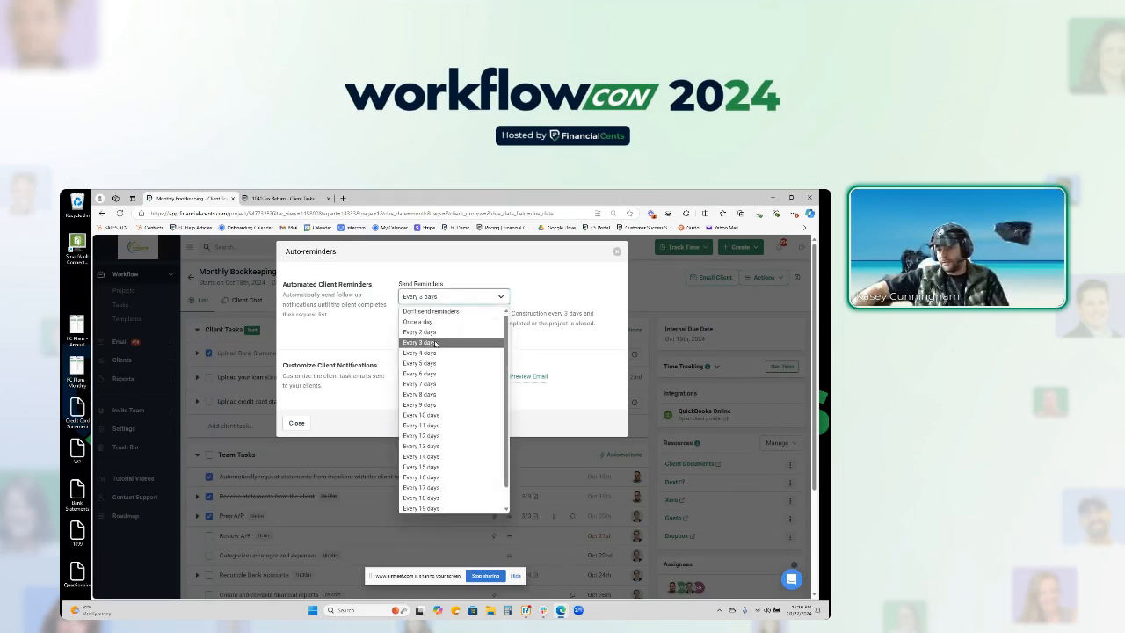
pyautogui.click(435, 343)
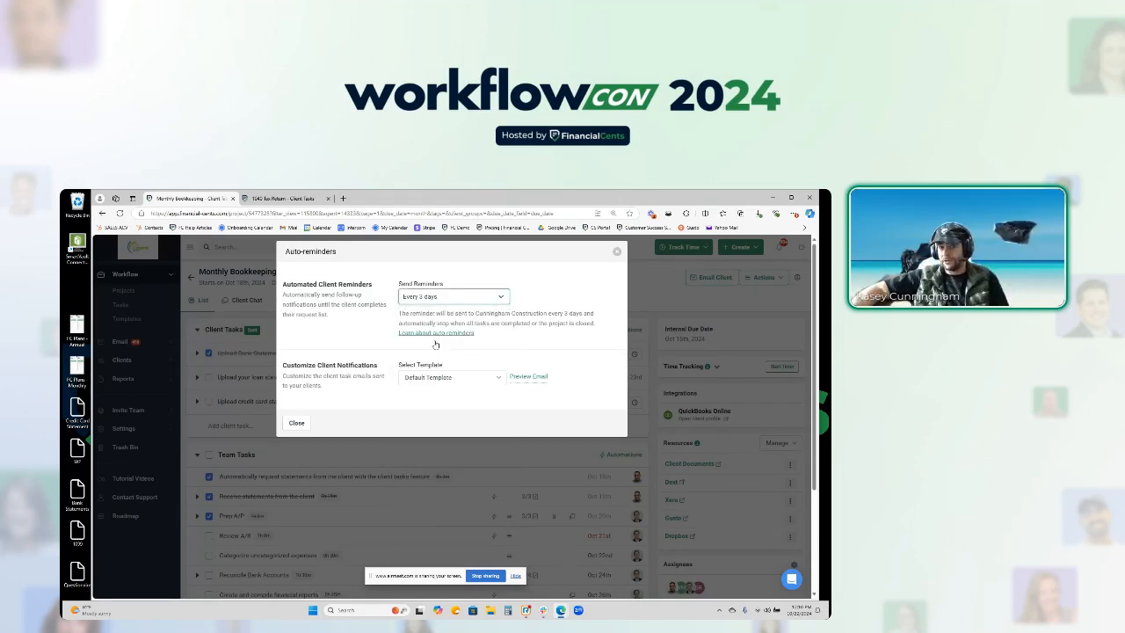
# Step: Preview the Default Template reminder email listing outstanding tasks, then close both dialogs
pyautogui.click(511, 377)
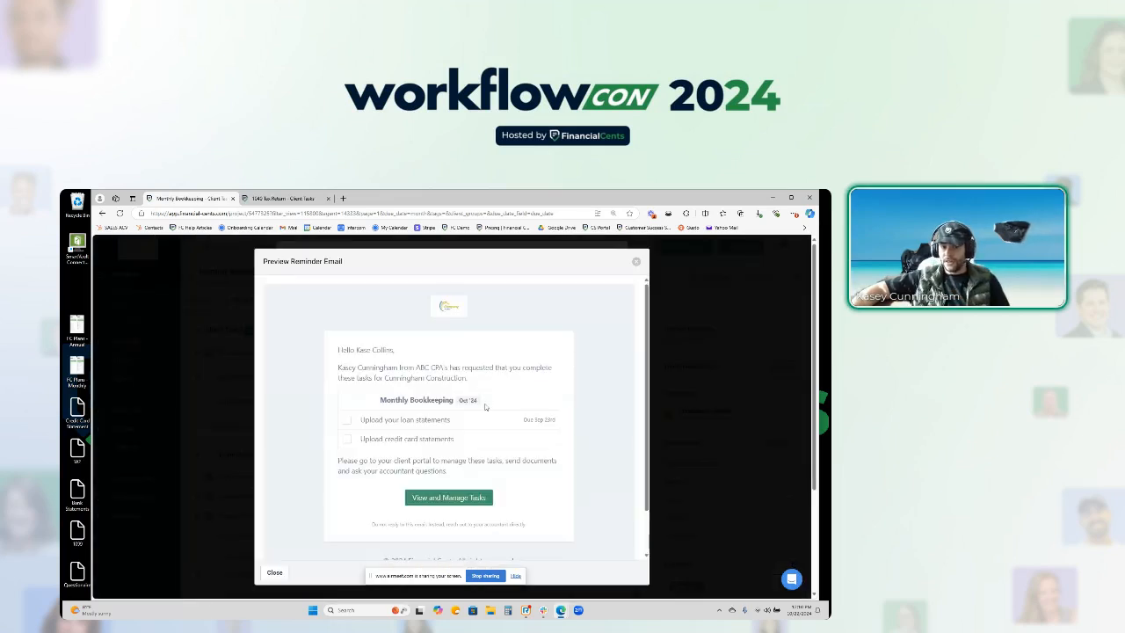
pyautogui.moveTo(455, 440); pyautogui.dragTo(360, 430)
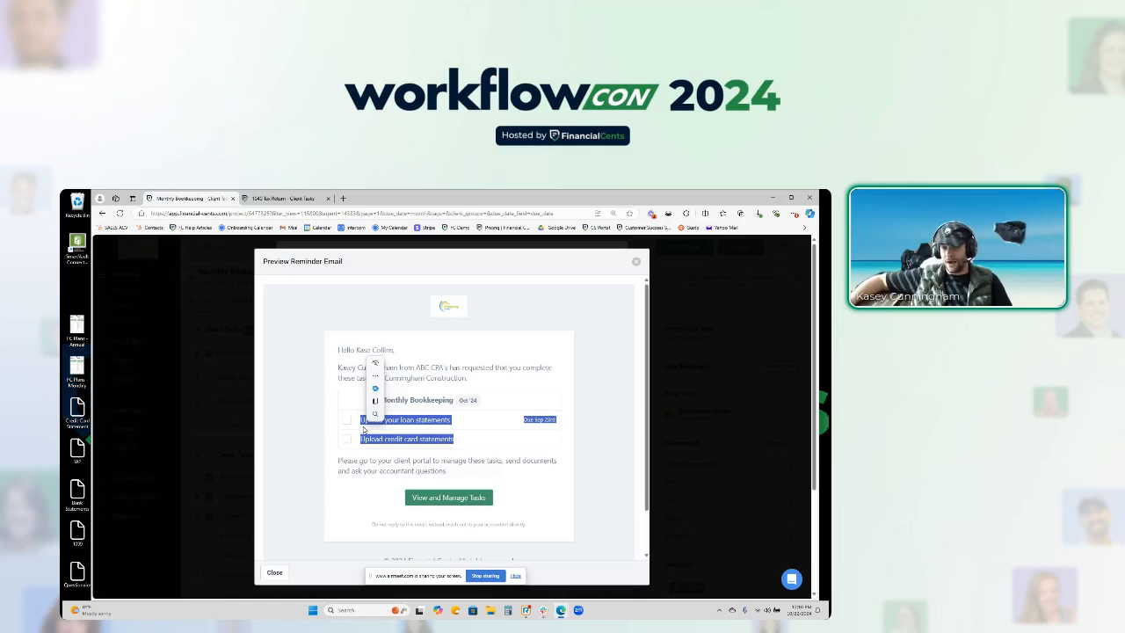
pyautogui.click(445, 350)
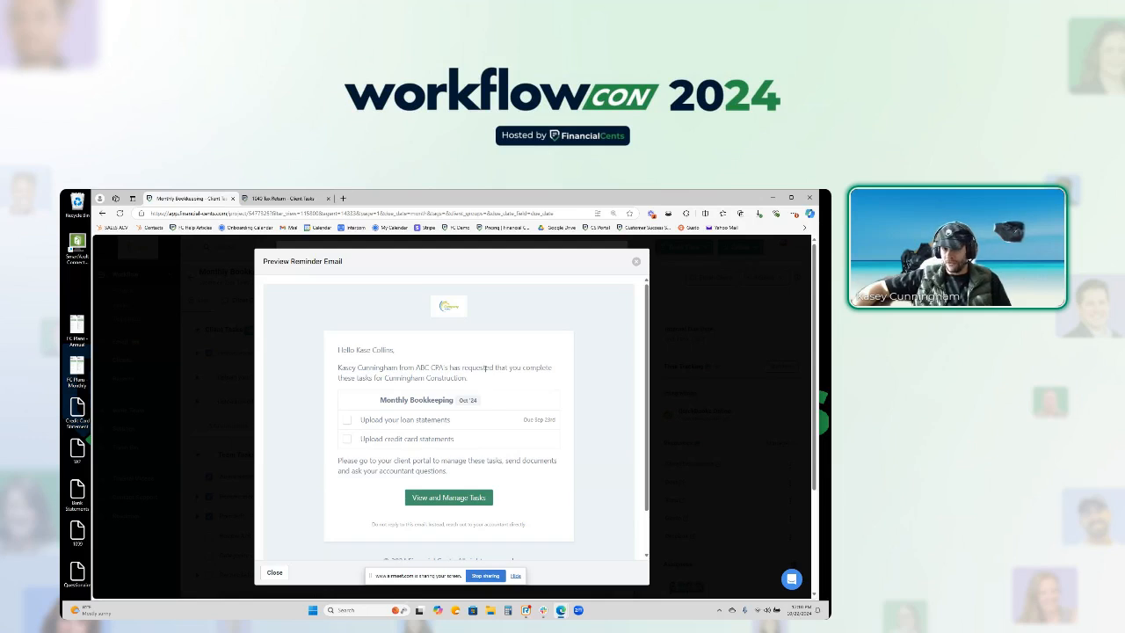
pyautogui.moveTo(474, 319); pyautogui.dragTo(424, 314)
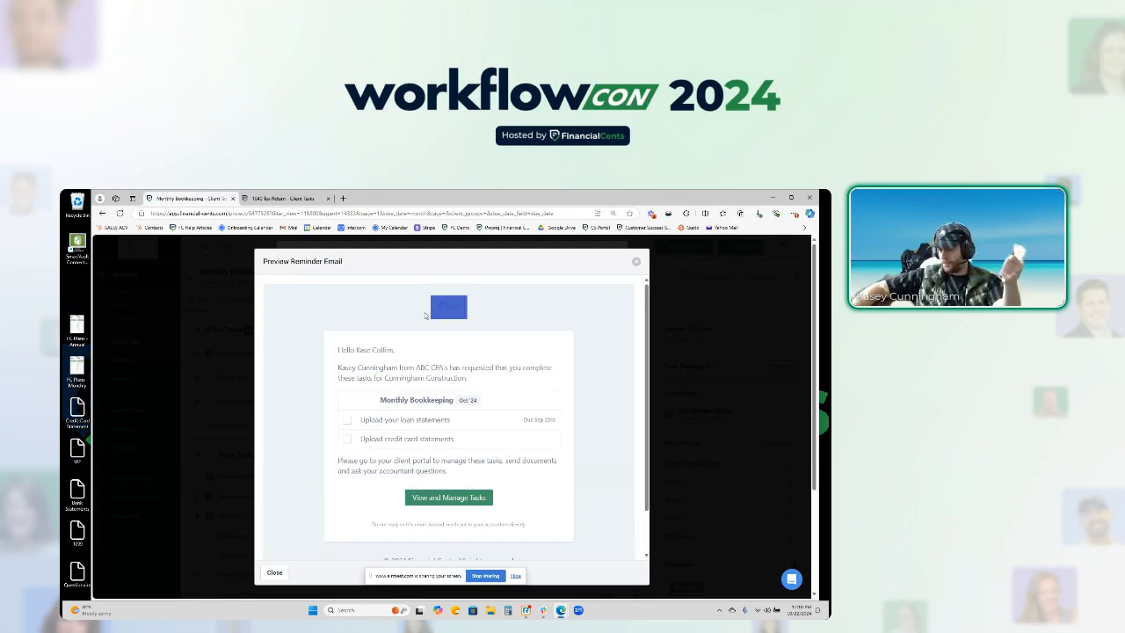
pyautogui.moveTo(396, 351); pyautogui.dragTo(356, 351)
pyautogui.click(434, 440)
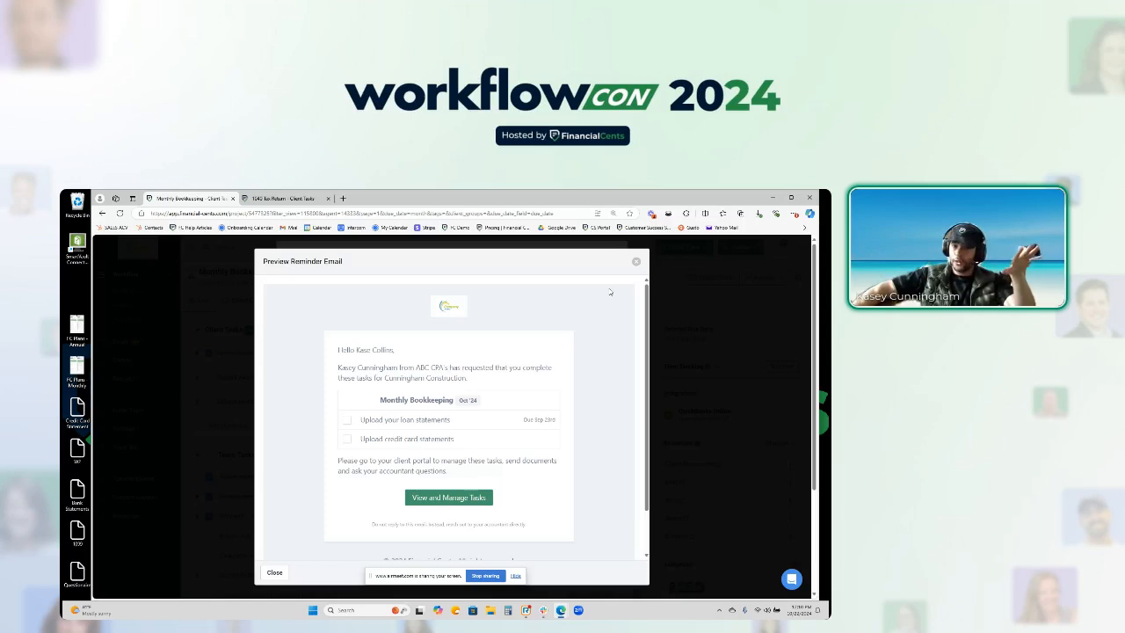
pyautogui.click(635, 261)
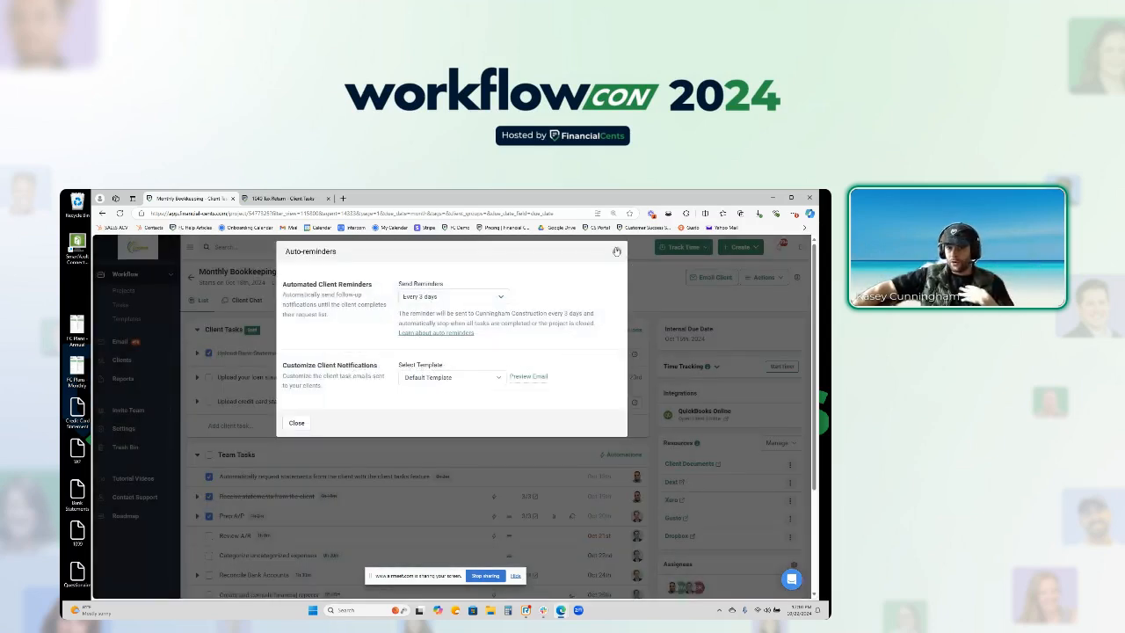
pyautogui.click(617, 251)
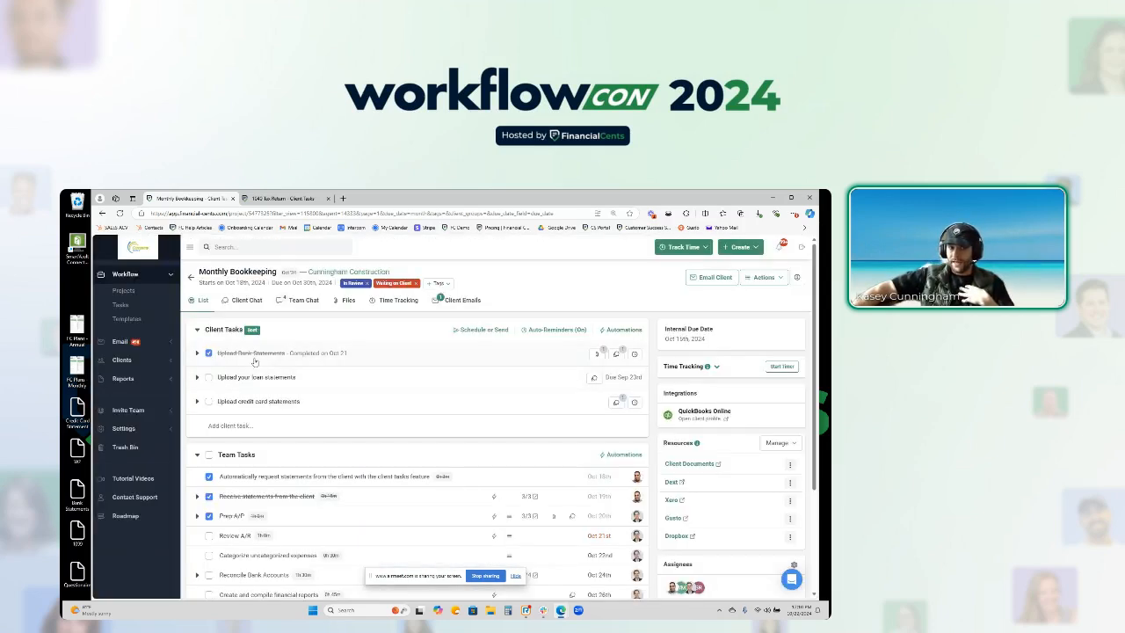
# Step: Review the client's uploaded Bank Statements files, then go to the Workflow Templates list
pyautogui.click(198, 353)
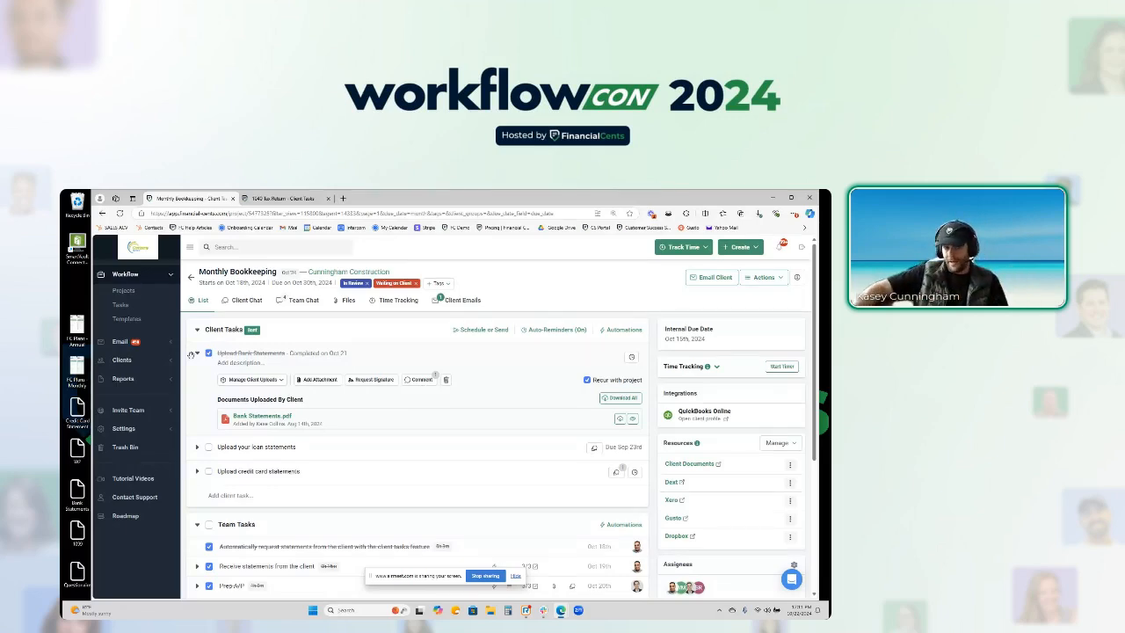
pyautogui.click(126, 318)
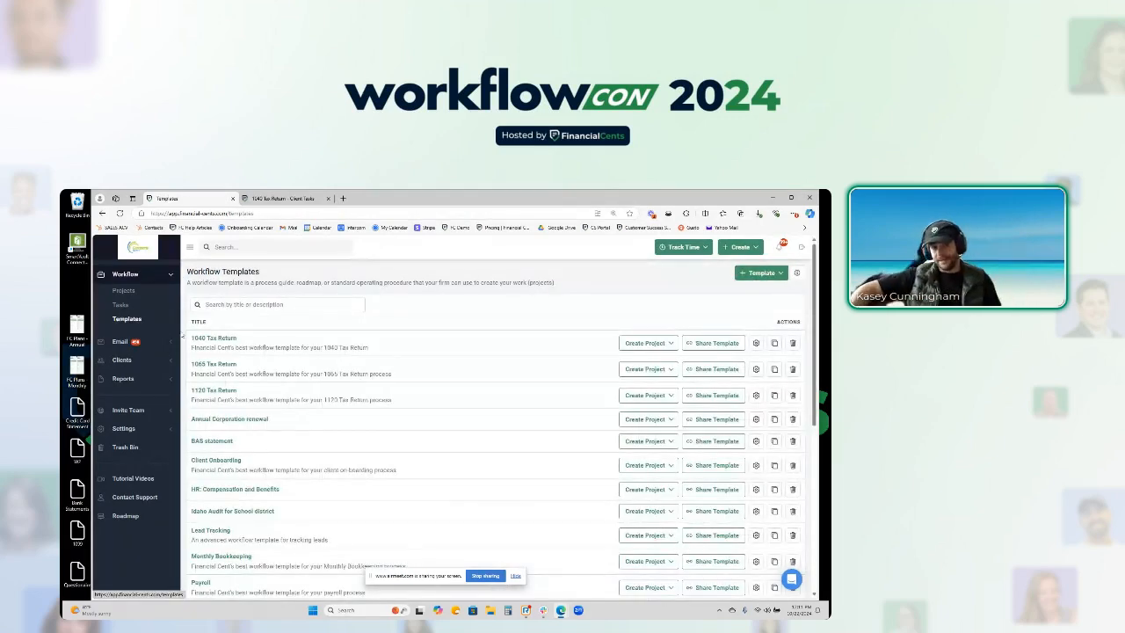
# Step: Open the Monthly Bookkeeping template and scroll to its bank, credit card and loan statement client tasks
pyautogui.scroll(-4, 281, 387)
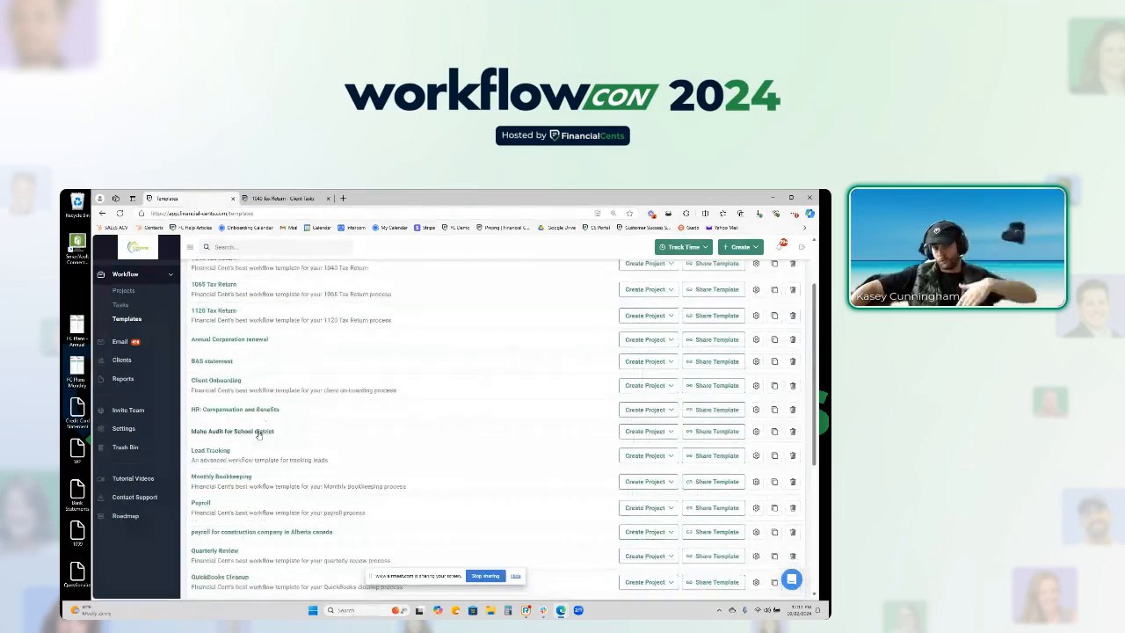
pyautogui.click(221, 397)
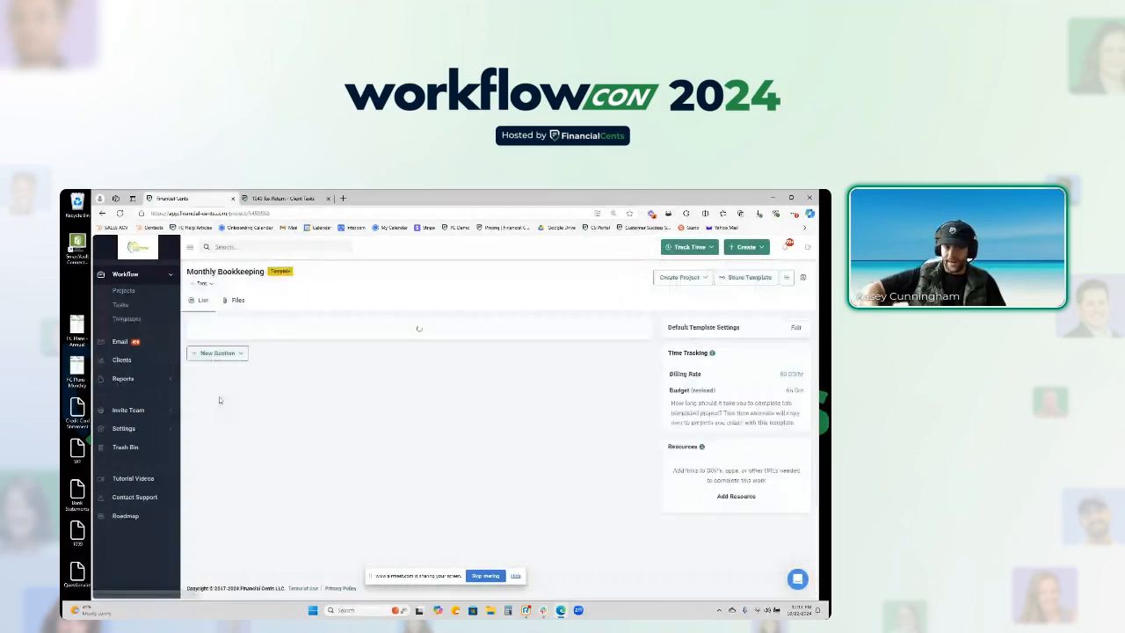
pyautogui.scroll(-1, 221, 400)
pyautogui.scroll(1, 257, 377)
pyautogui.scroll(-1, 247, 351)
pyautogui.scroll(1, 296, 457)
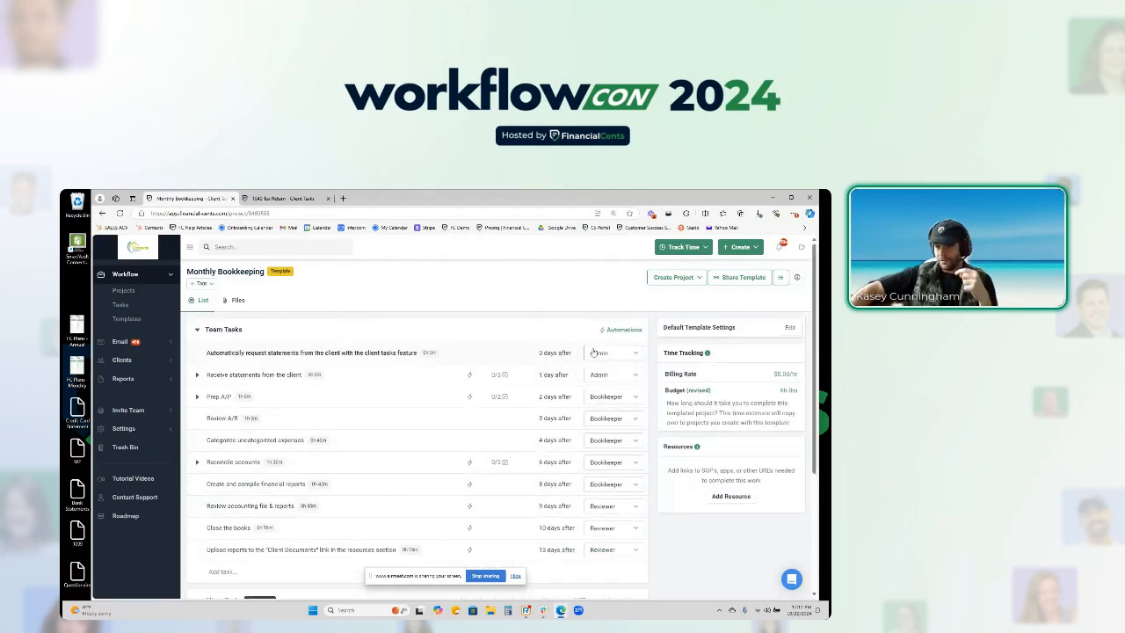
pyautogui.scroll(-4, 562, 473)
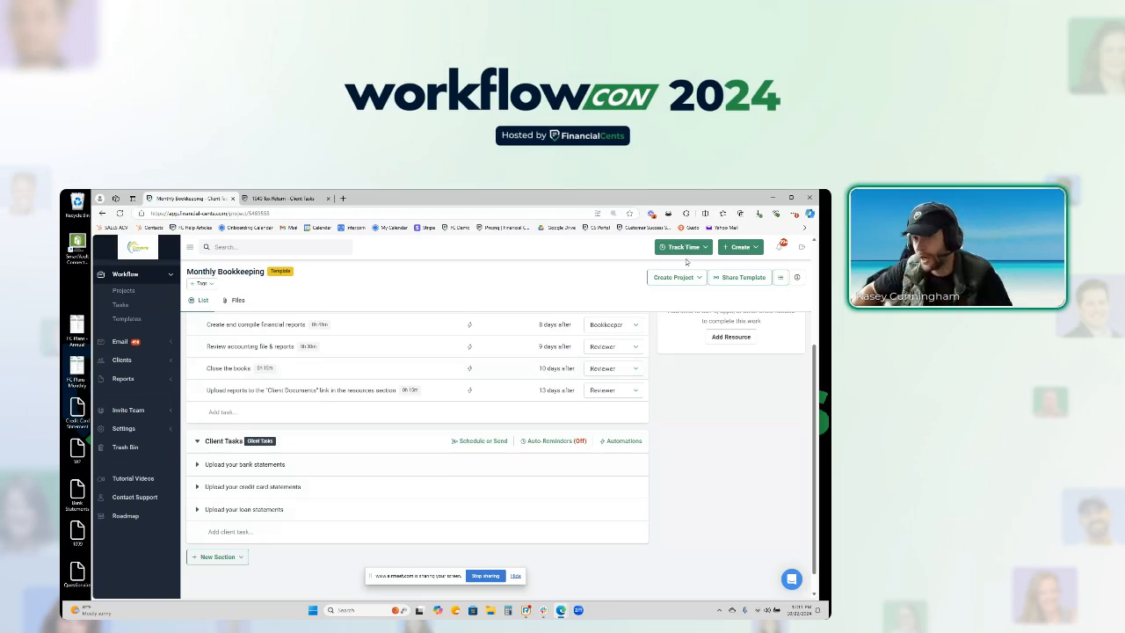
# Step: Start a project from the Monthly Bookkeeping template and preview the bulk option using the Monthly Bookkeeping Clients group
pyautogui.click(735, 248)
pyautogui.click(716, 270)
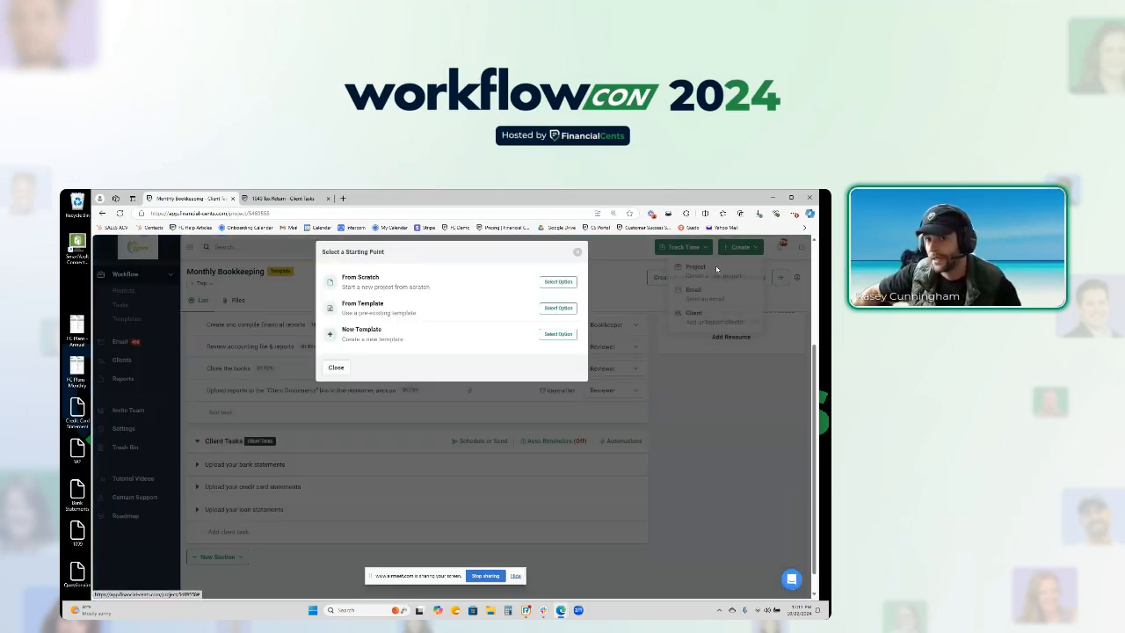
pyautogui.click(558, 307)
pyautogui.scroll(-5, 534, 330)
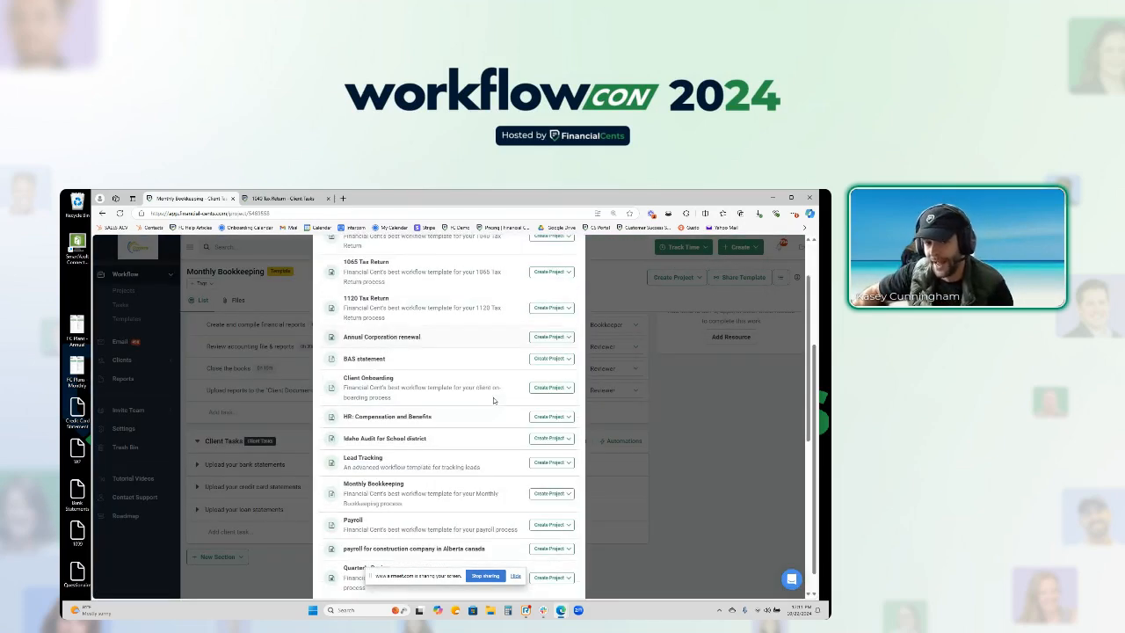
pyautogui.click(550, 443)
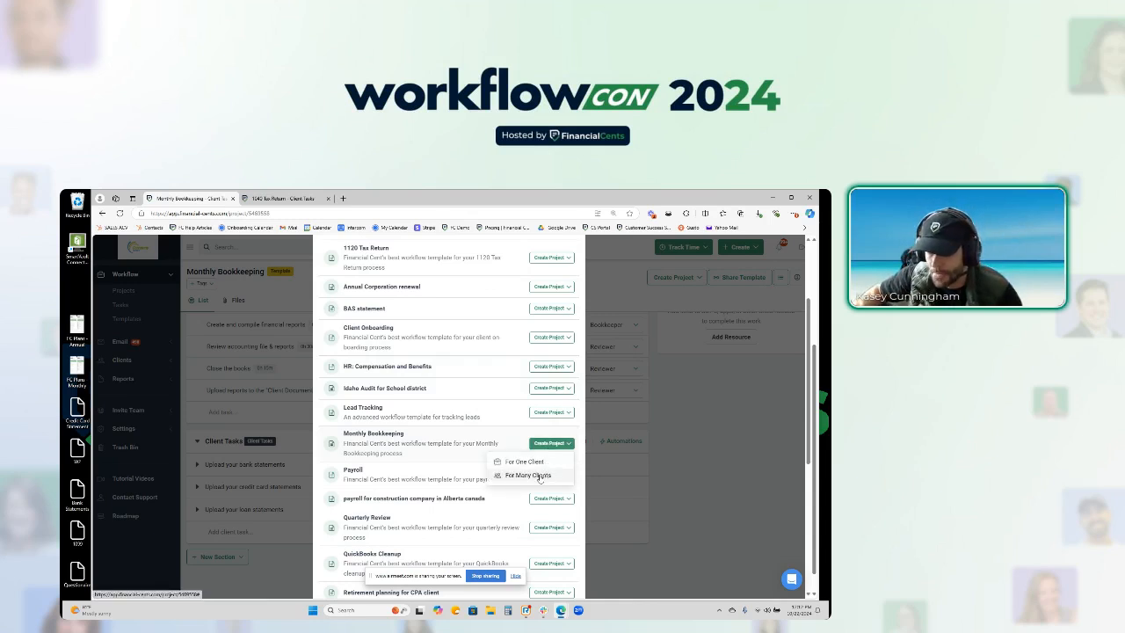
pyautogui.click(538, 475)
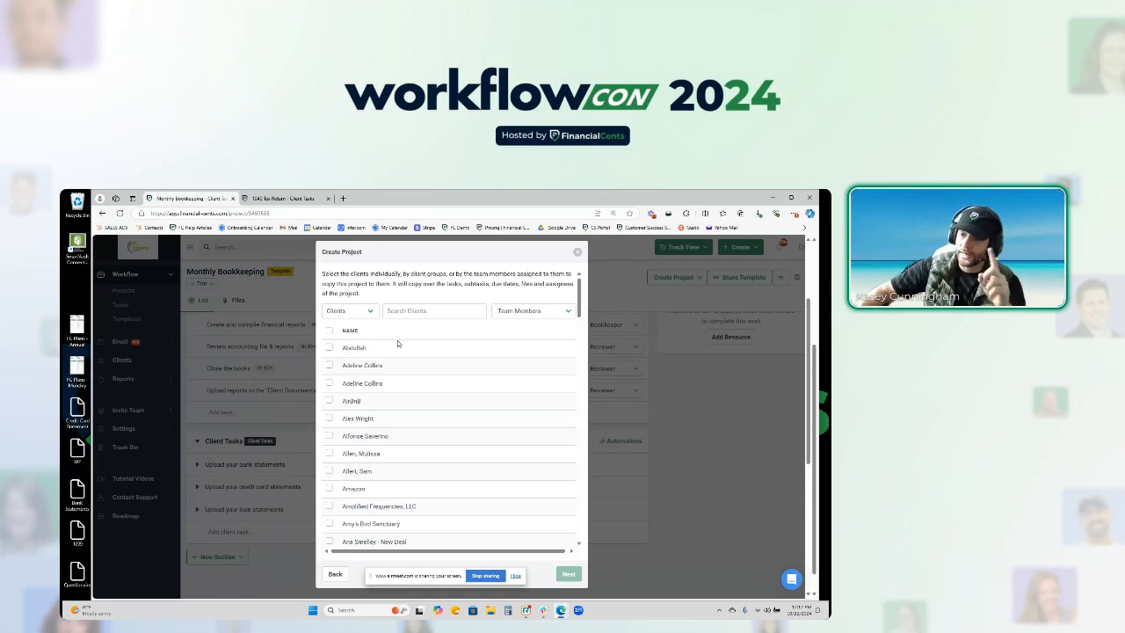
pyautogui.click(350, 311)
pyautogui.click(352, 336)
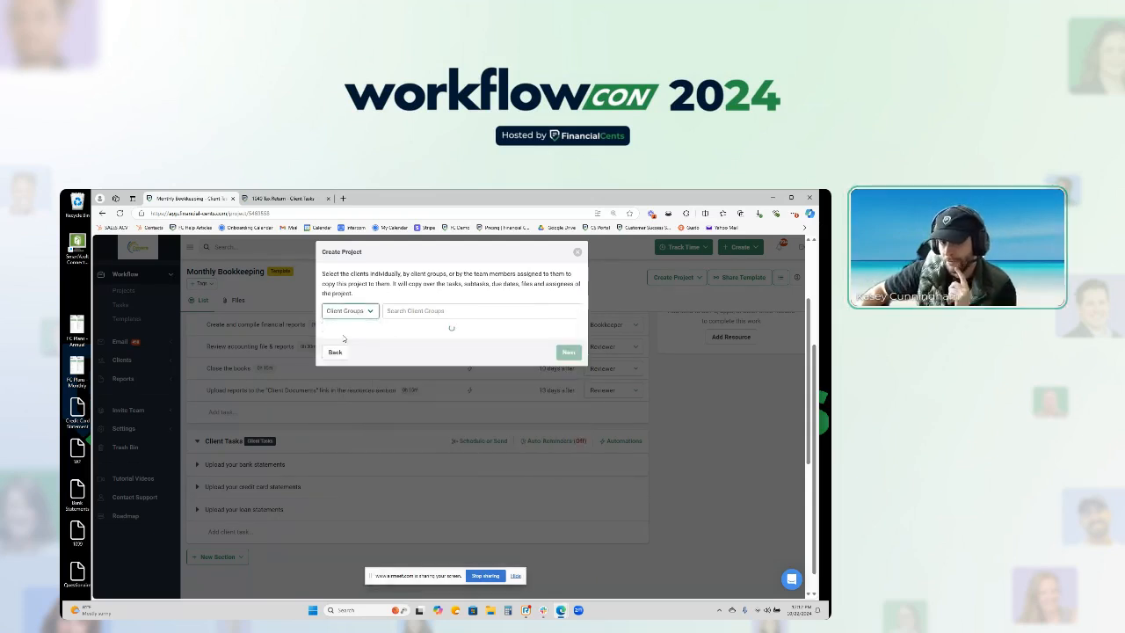
pyautogui.scroll(-10, 395, 364)
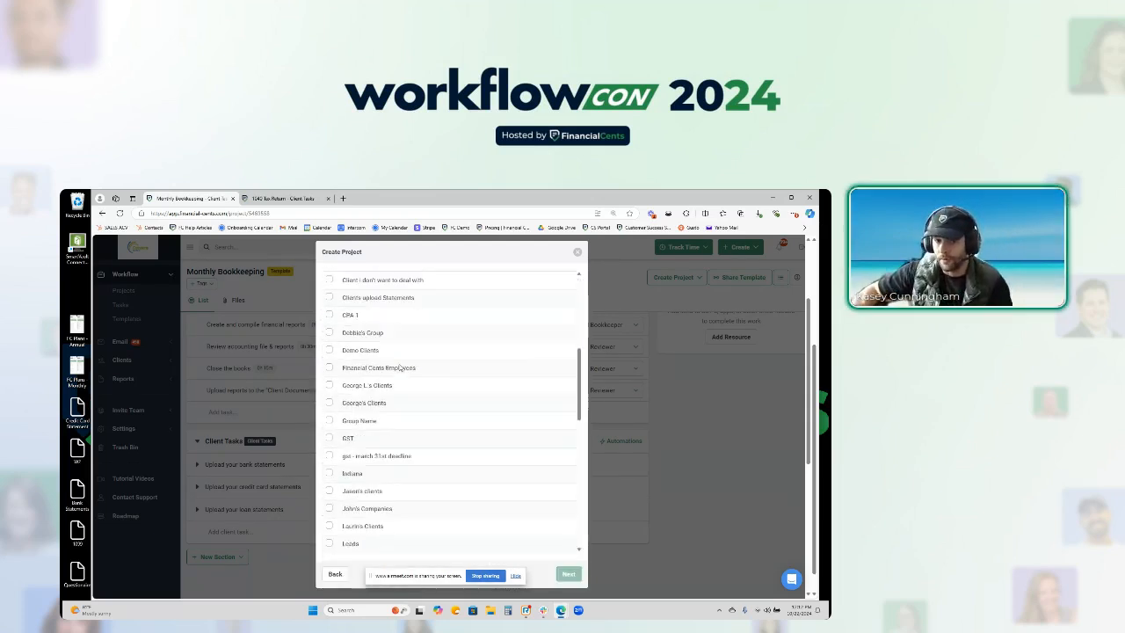
pyautogui.moveTo(433, 403); pyautogui.dragTo(342, 404)
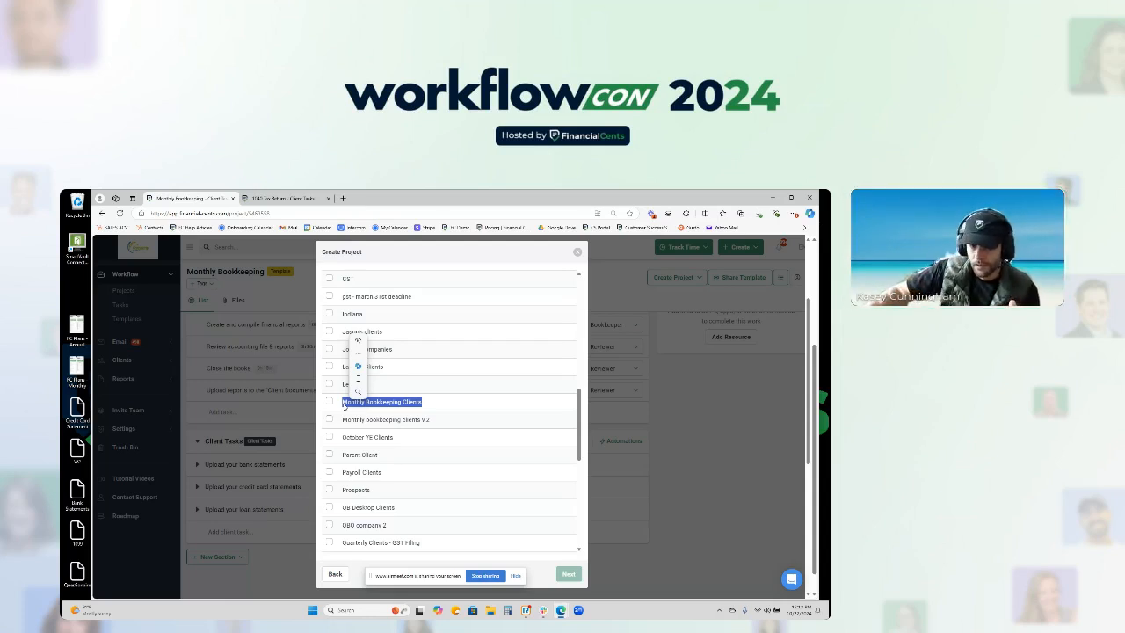
# Step: Create the Monthly Bookkeeping project instead for the single client WorkflowCon Test
pyautogui.click(341, 573)
pyautogui.scroll(-2, 457, 413)
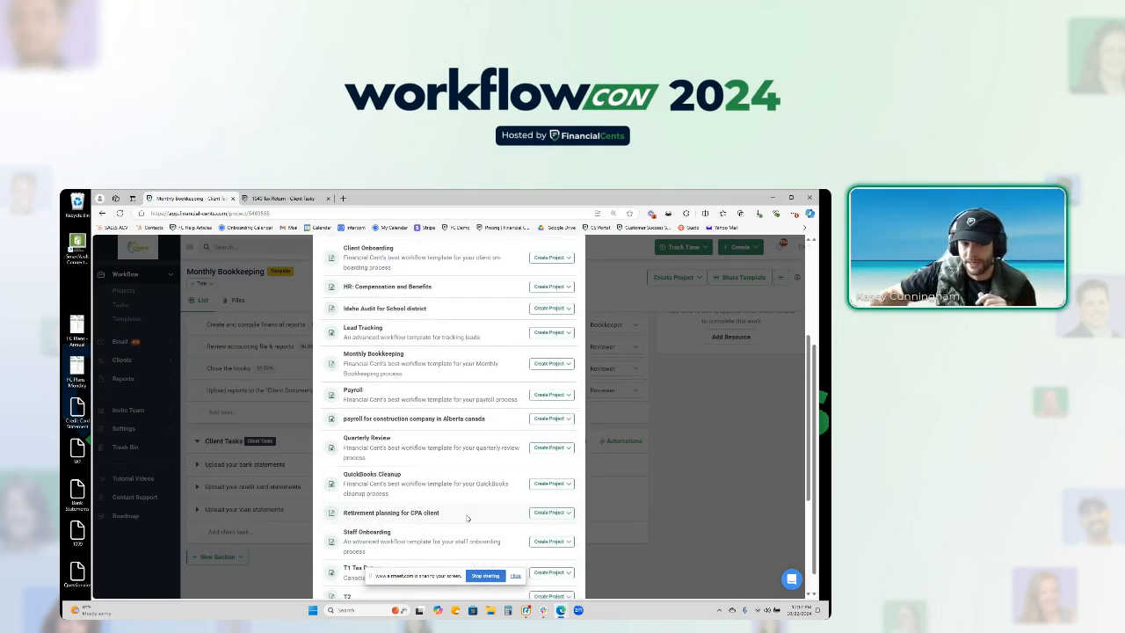
pyautogui.click(551, 363)
pyautogui.click(552, 382)
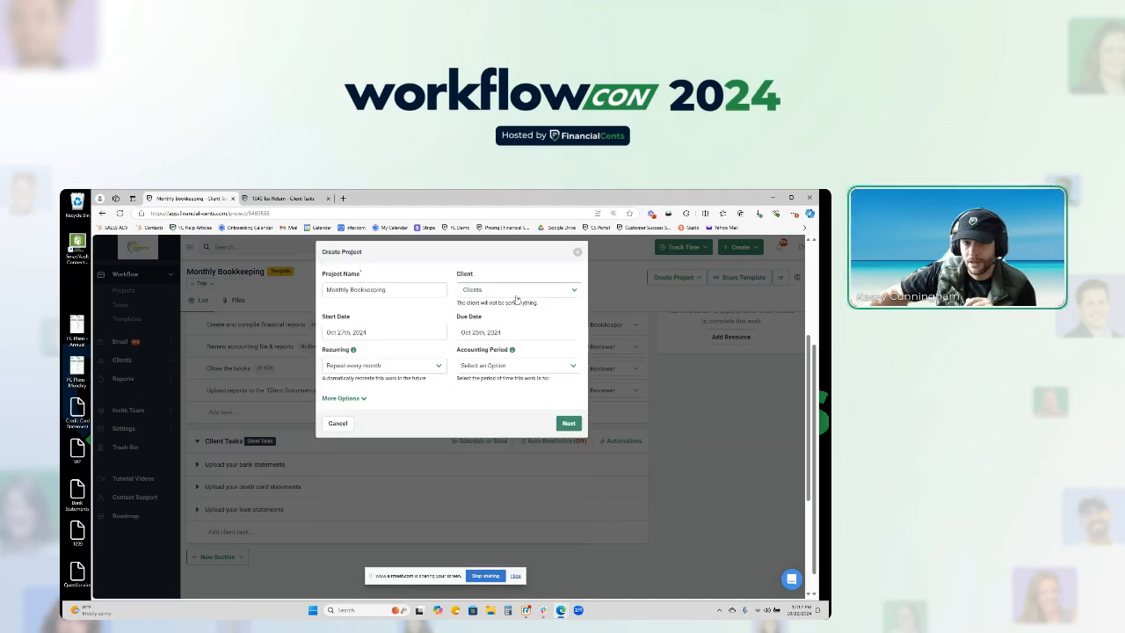
pyautogui.click(514, 290)
pyautogui.write('workflow')
pyautogui.click(495, 326)
# Step: Set the project to start October 1, 2024 and be due October 31, 2024
pyautogui.click(412, 333)
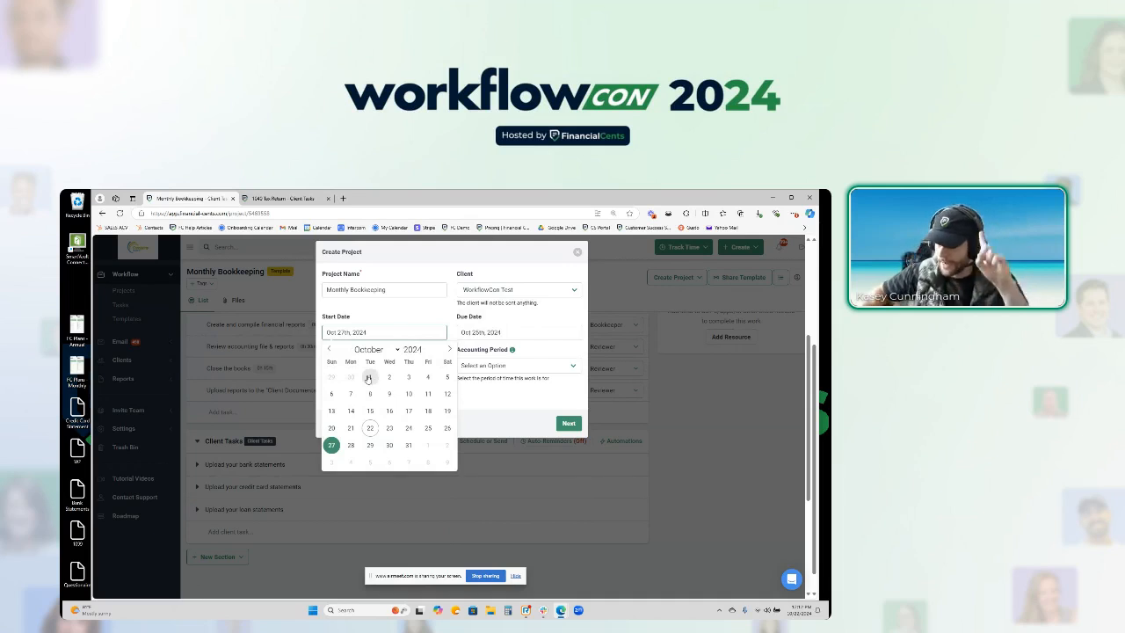
pyautogui.click(369, 377)
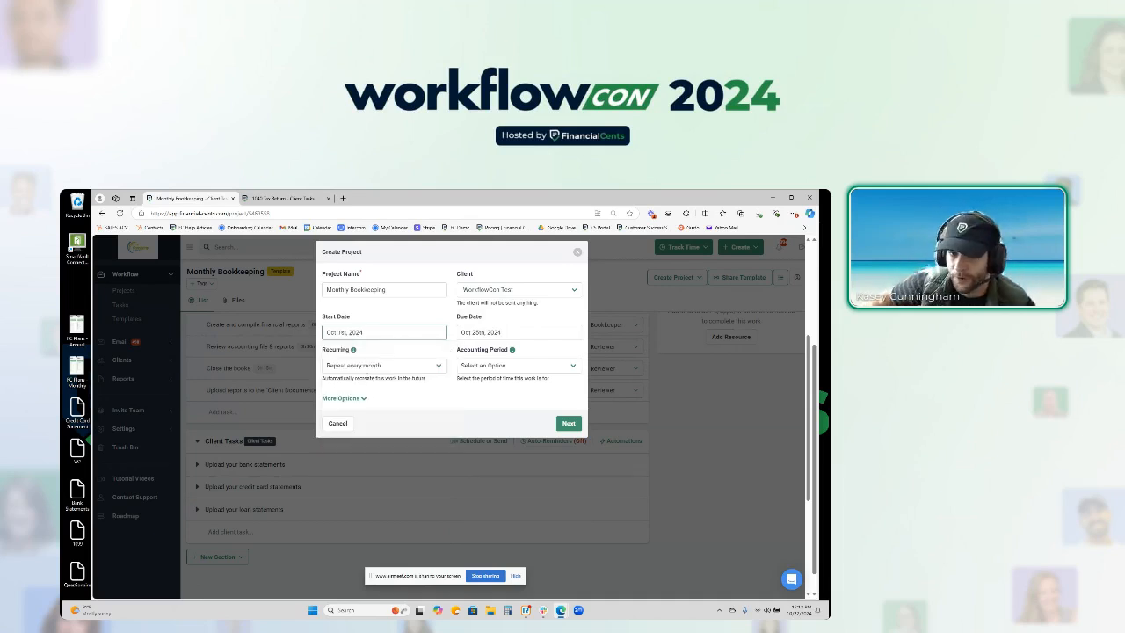
pyautogui.click(470, 335)
pyautogui.click(542, 445)
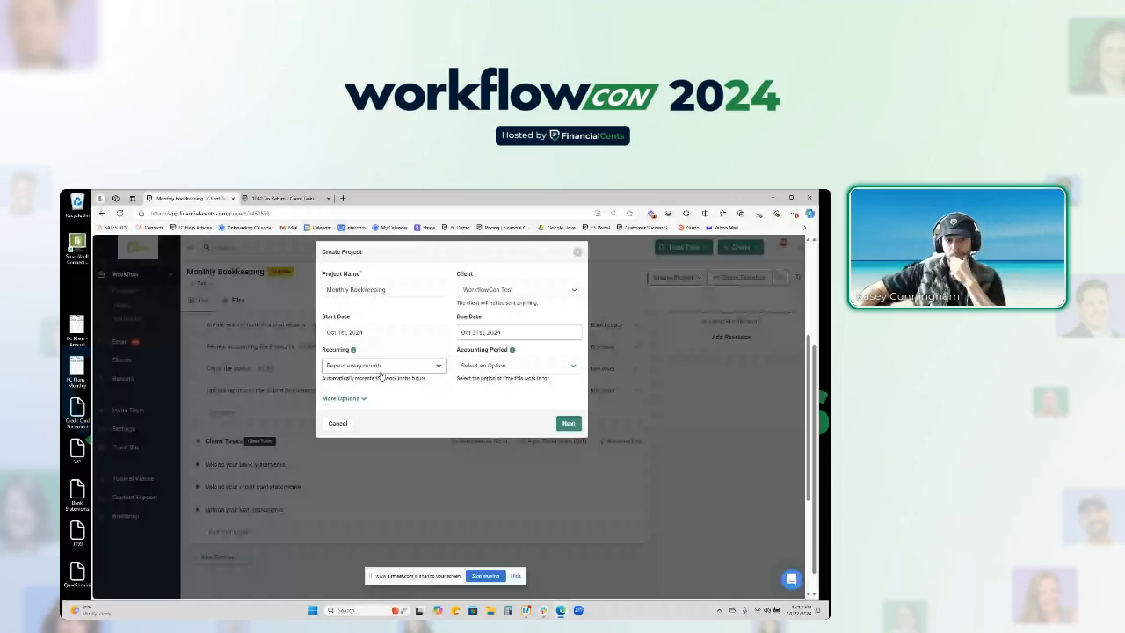
# Step: Try the monthly and every-2-weeks recurrence choices, then begin a custom recurrence schedule
pyautogui.click(382, 366)
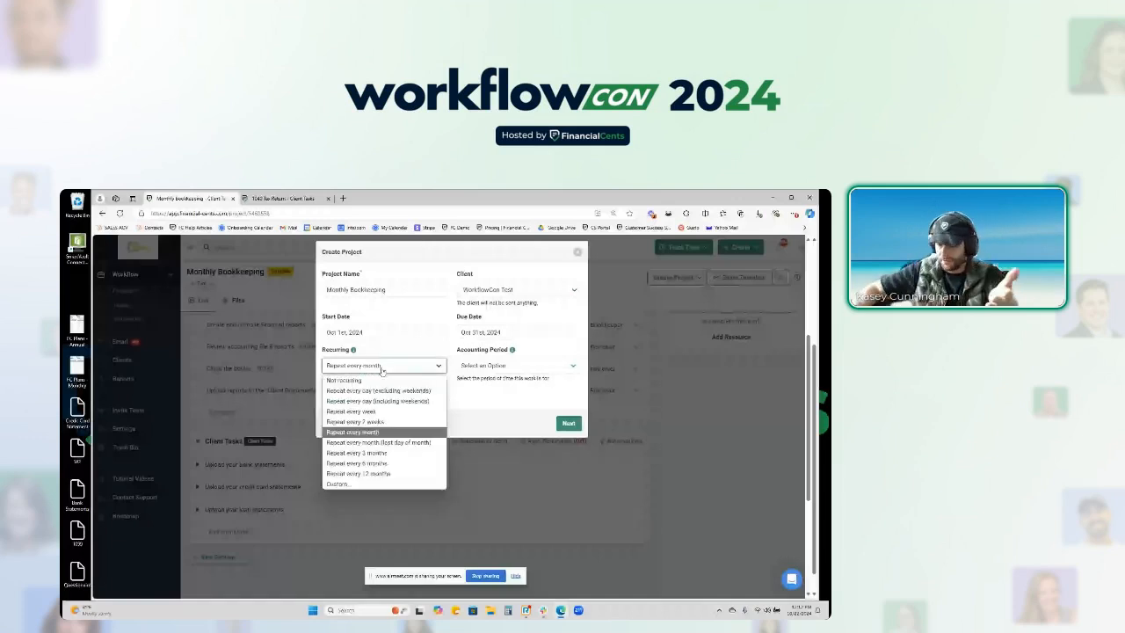
pyautogui.click(384, 432)
pyautogui.click(391, 366)
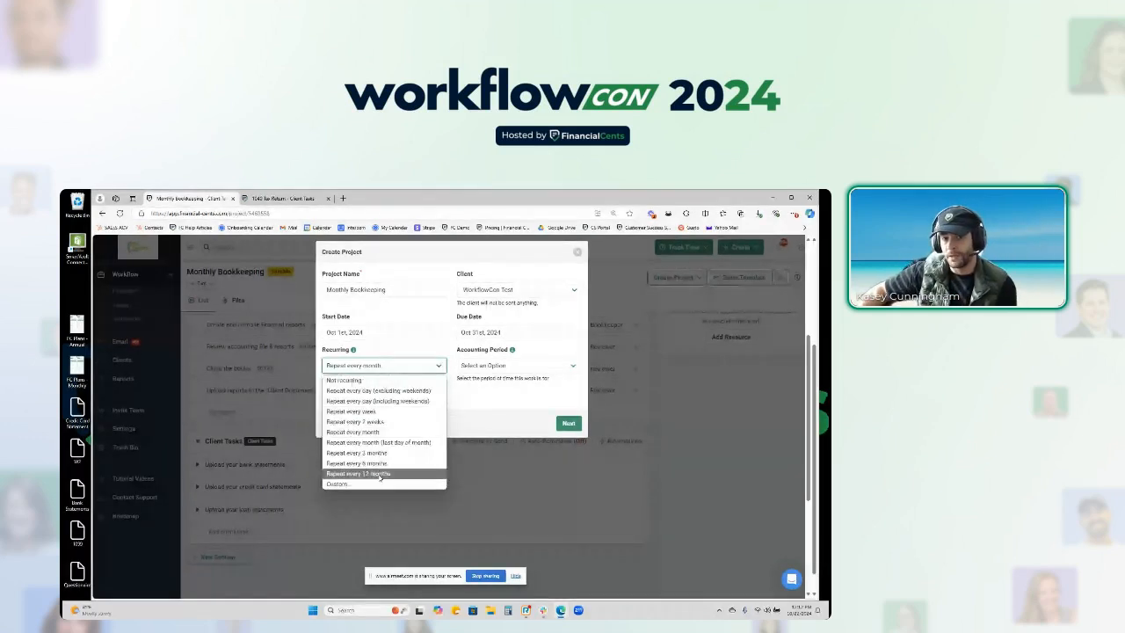
pyautogui.click(360, 421)
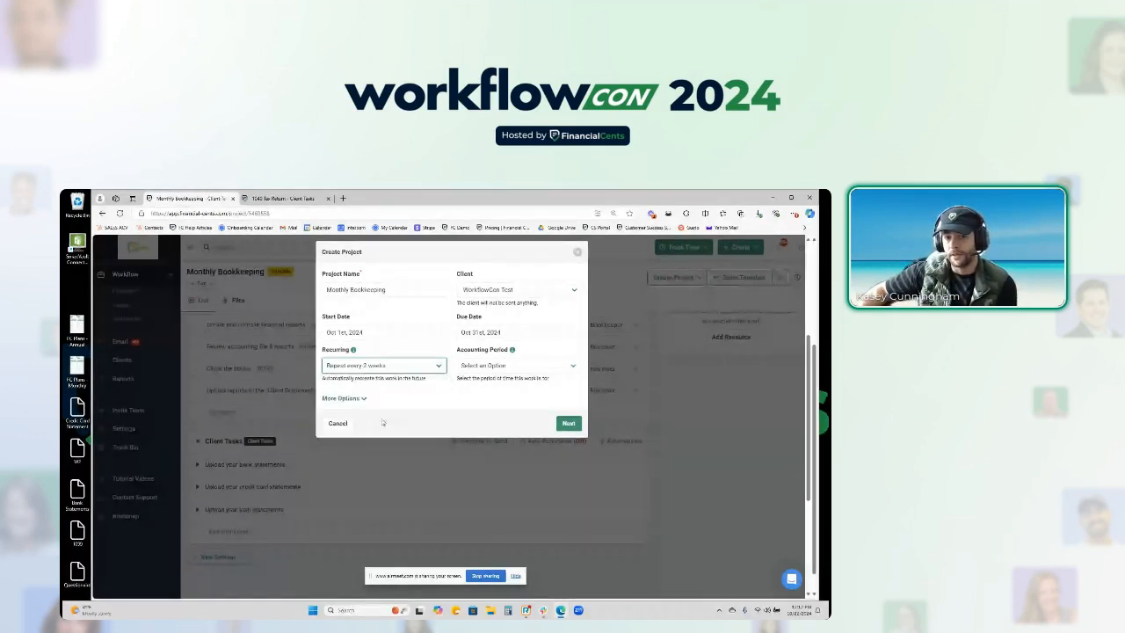
pyautogui.click(364, 367)
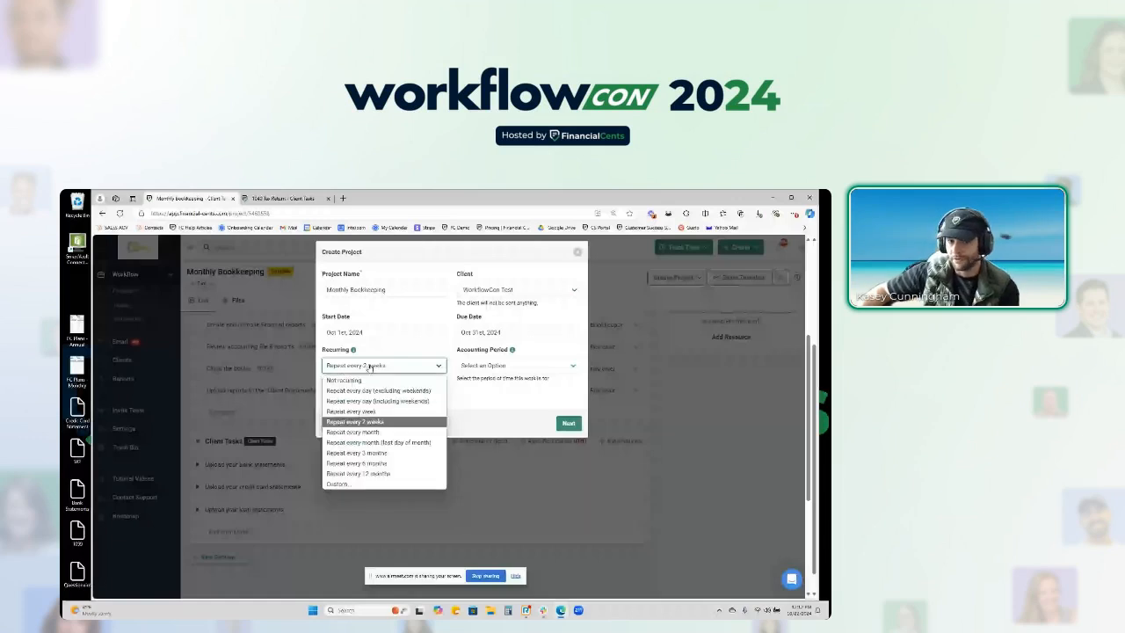
pyautogui.click(389, 485)
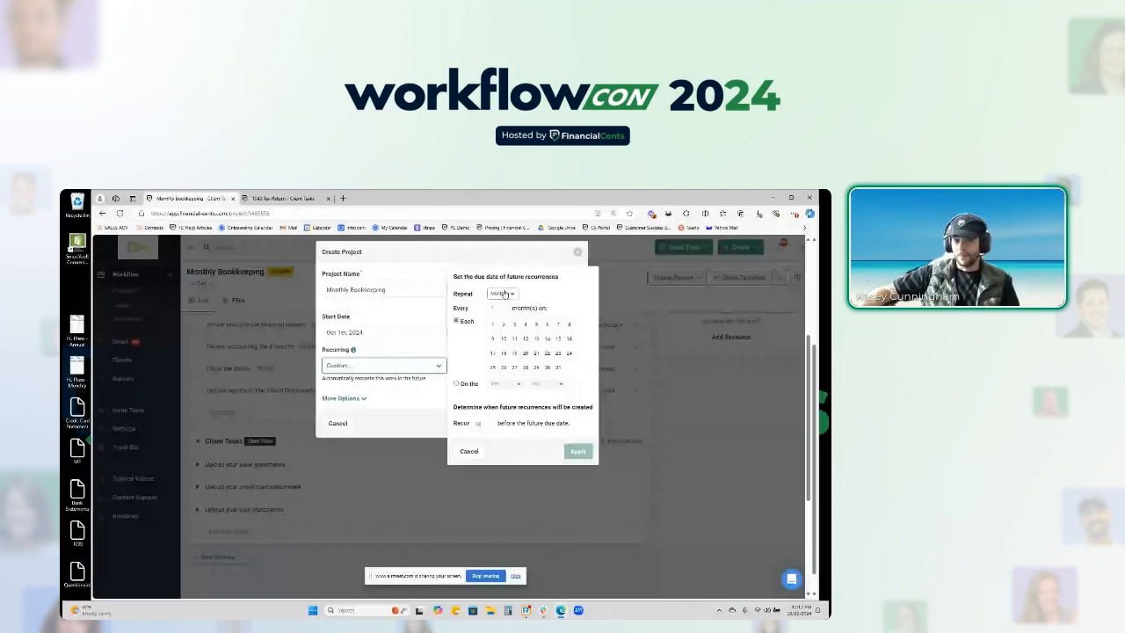
# Step: Draft a custom Monday-based rule, discard it, and set the project to repeat every month
pyautogui.click(456, 383)
pyautogui.click(547, 383)
pyautogui.click(539, 405)
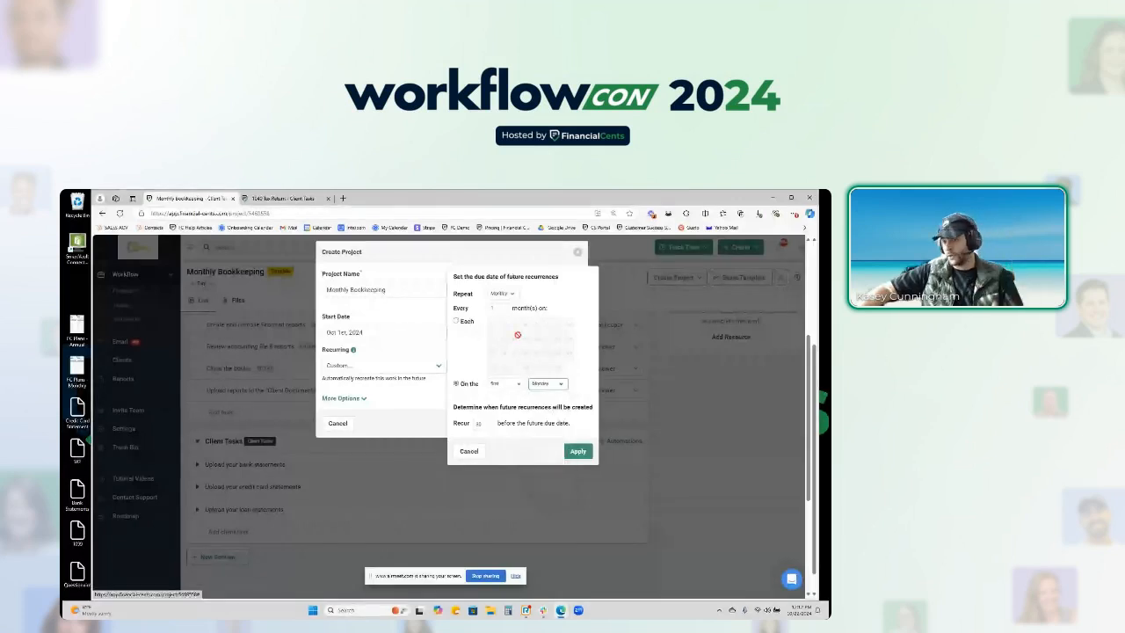
pyautogui.click(469, 450)
pyautogui.click(387, 365)
pyautogui.click(395, 425)
pyautogui.click(495, 370)
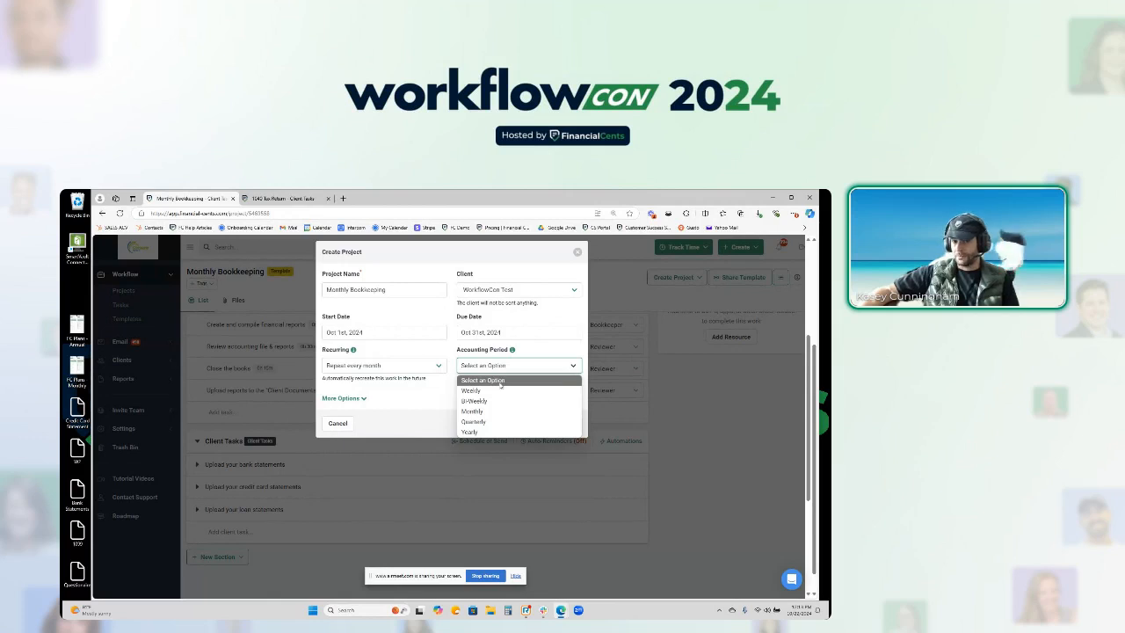
# Step: Set a Monthly accounting period and an internal due date of Oct 23, leaving Due Date Extension empty
pyautogui.click(495, 411)
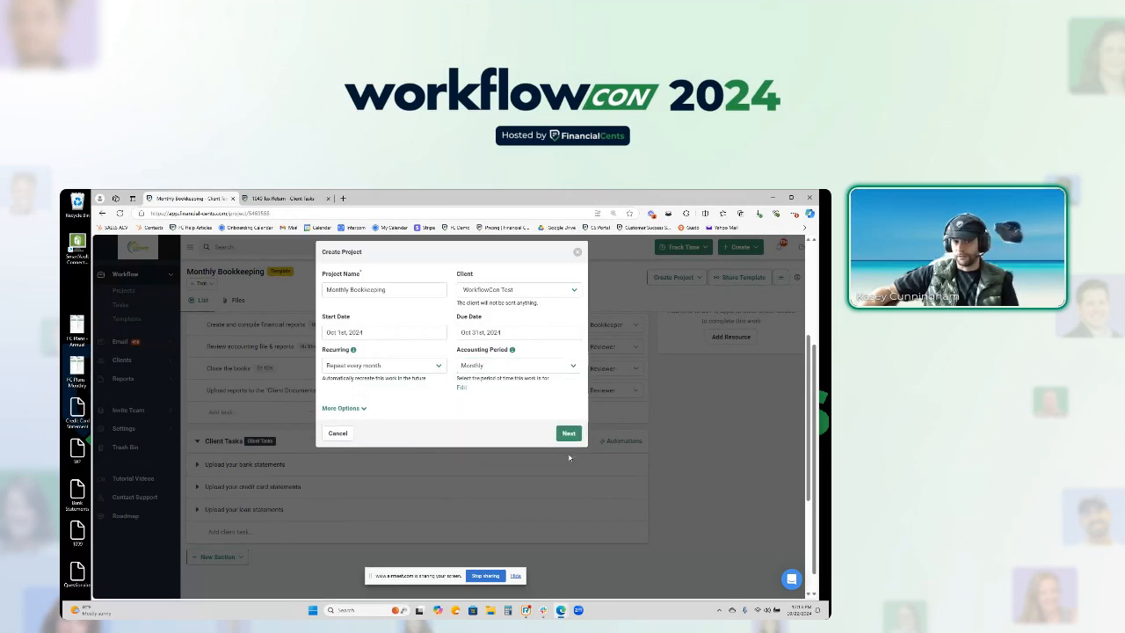
pyautogui.click(341, 407)
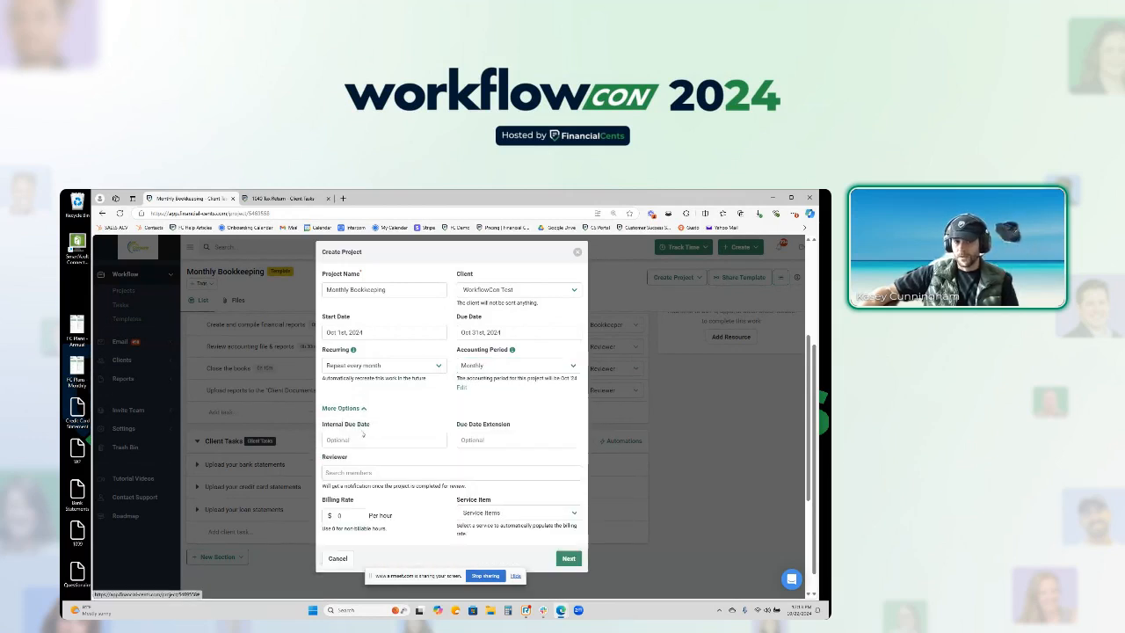
pyautogui.click(367, 438)
pyautogui.click(389, 536)
pyautogui.moveTo(338, 423); pyautogui.dragTo(373, 426)
pyautogui.click(491, 424)
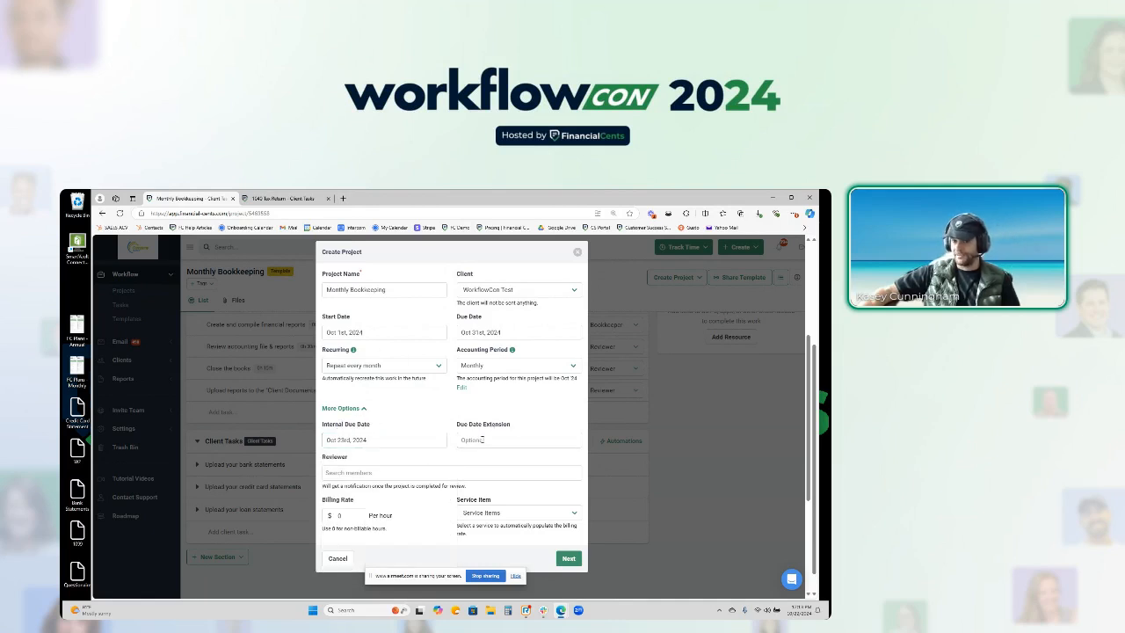
pyautogui.click(482, 440)
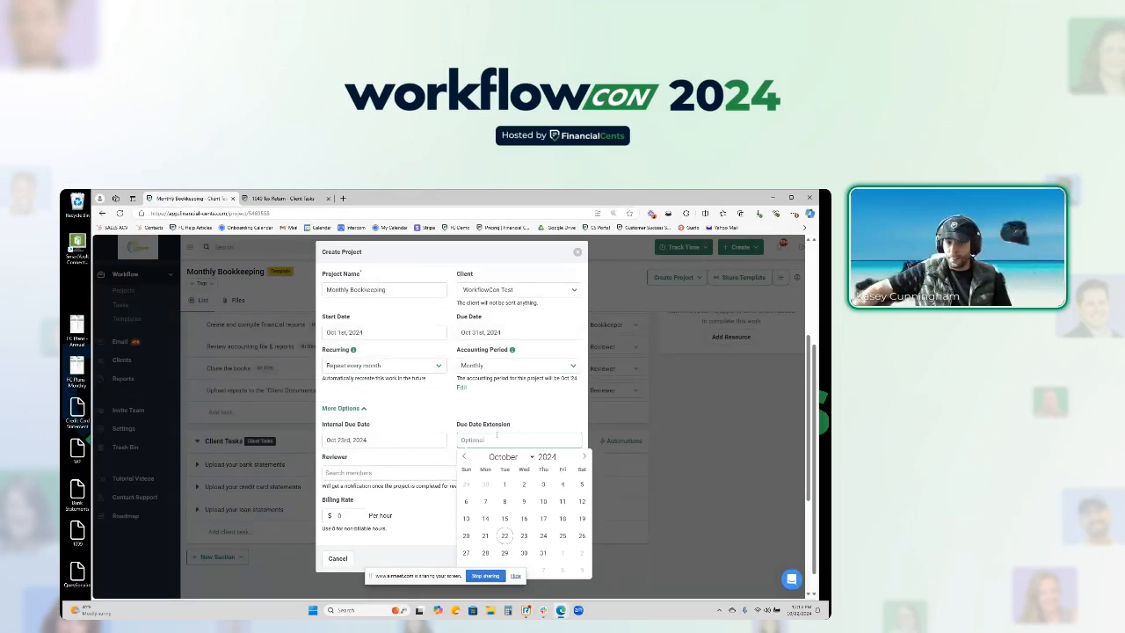
pyautogui.click(500, 420)
pyautogui.click(566, 558)
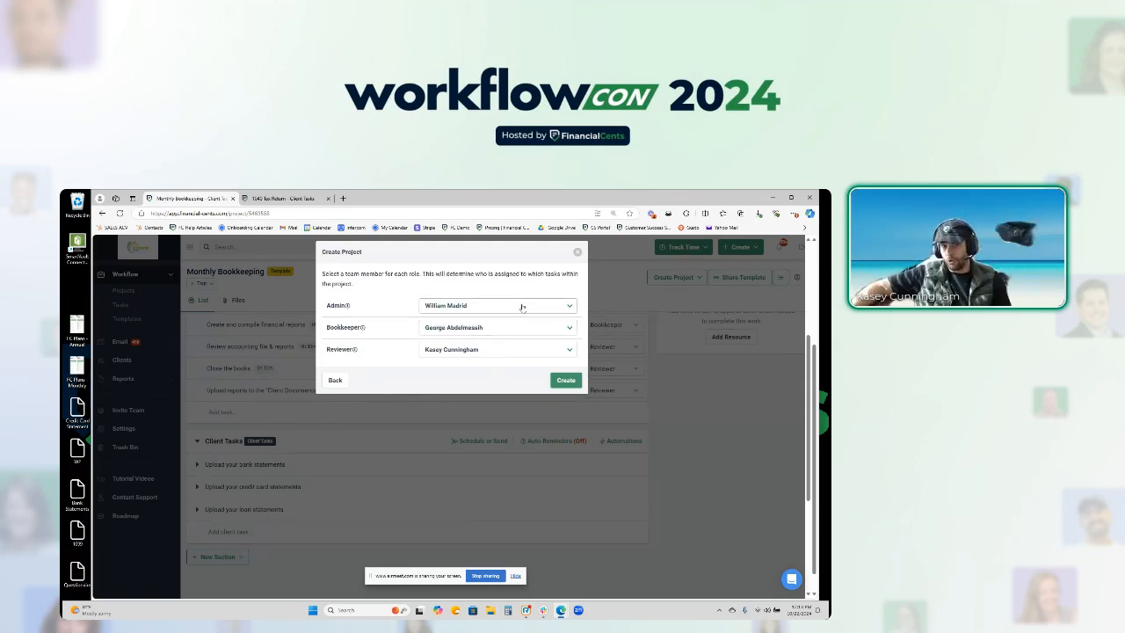
# Step: Check the Monthly Bookkeeping template's role assignments in the other tab, then create the project
pyautogui.click(282, 198)
pyautogui.hotkey('alt', 'Left')
pyautogui.scroll(-1, 336, 464)
pyautogui.click(221, 478)
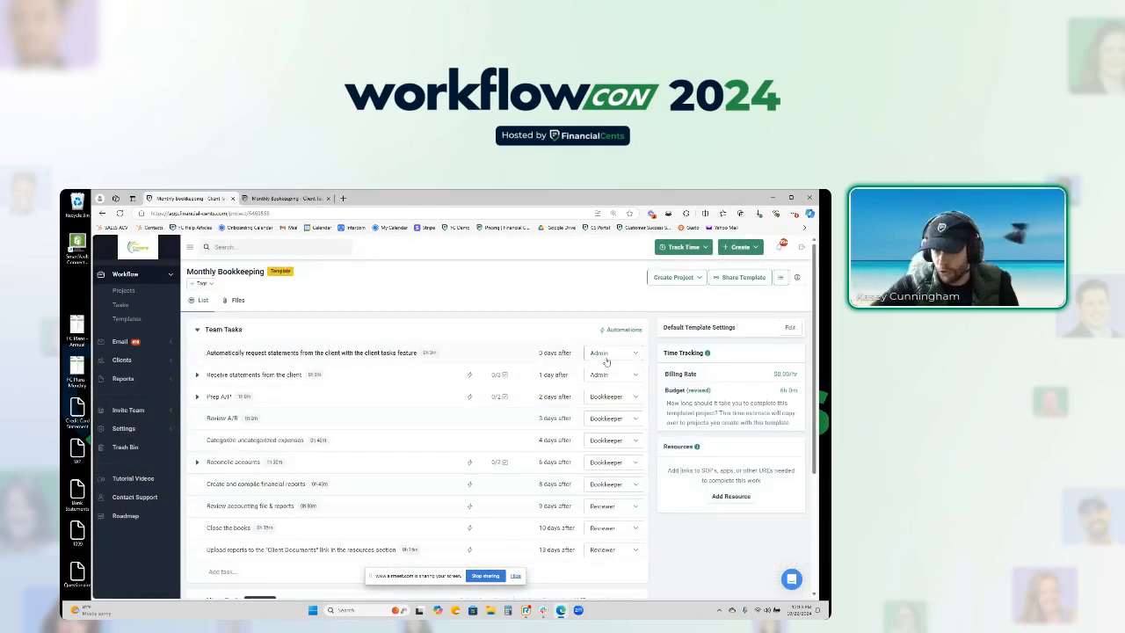
pyautogui.scroll(5, 605, 360)
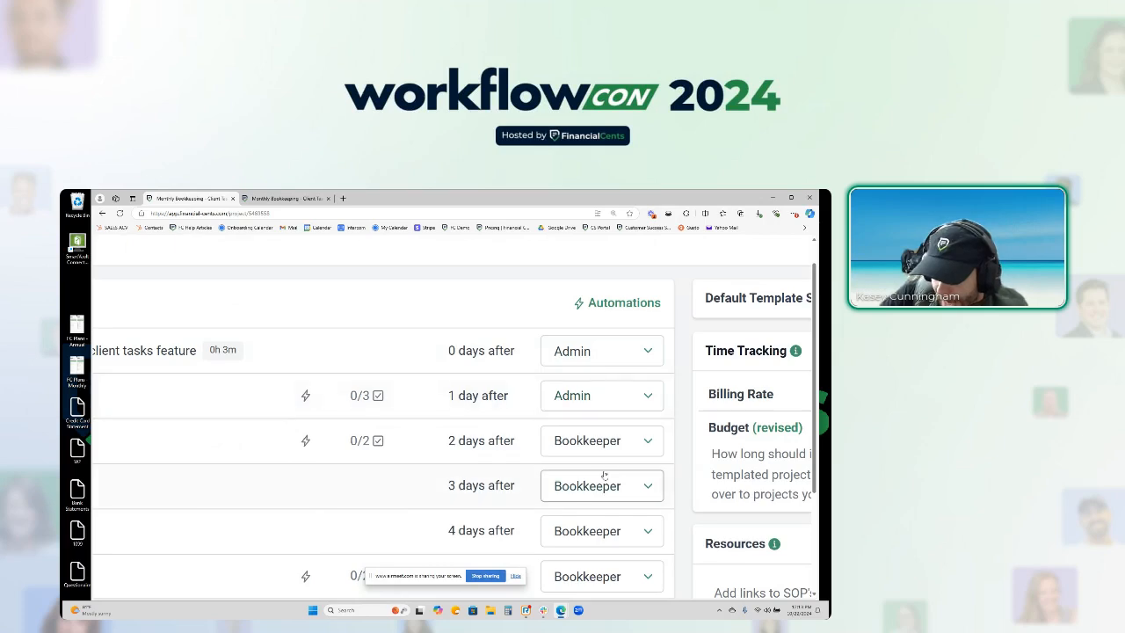
pyautogui.scroll(-1, 604, 480)
pyautogui.scroll(-5, 600, 551)
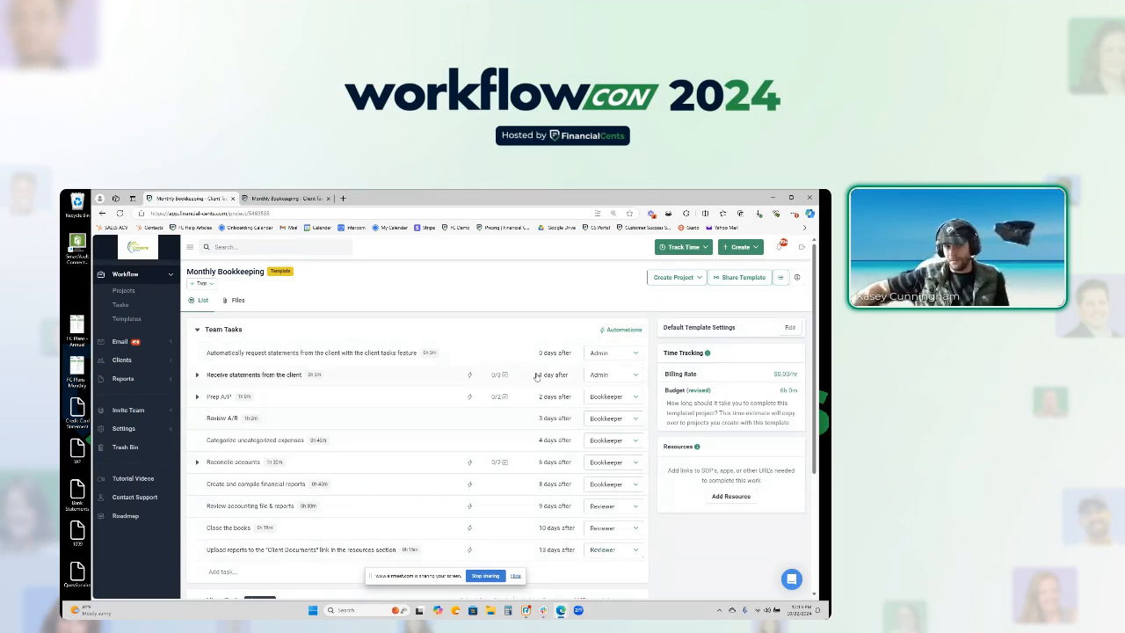
pyautogui.click(283, 198)
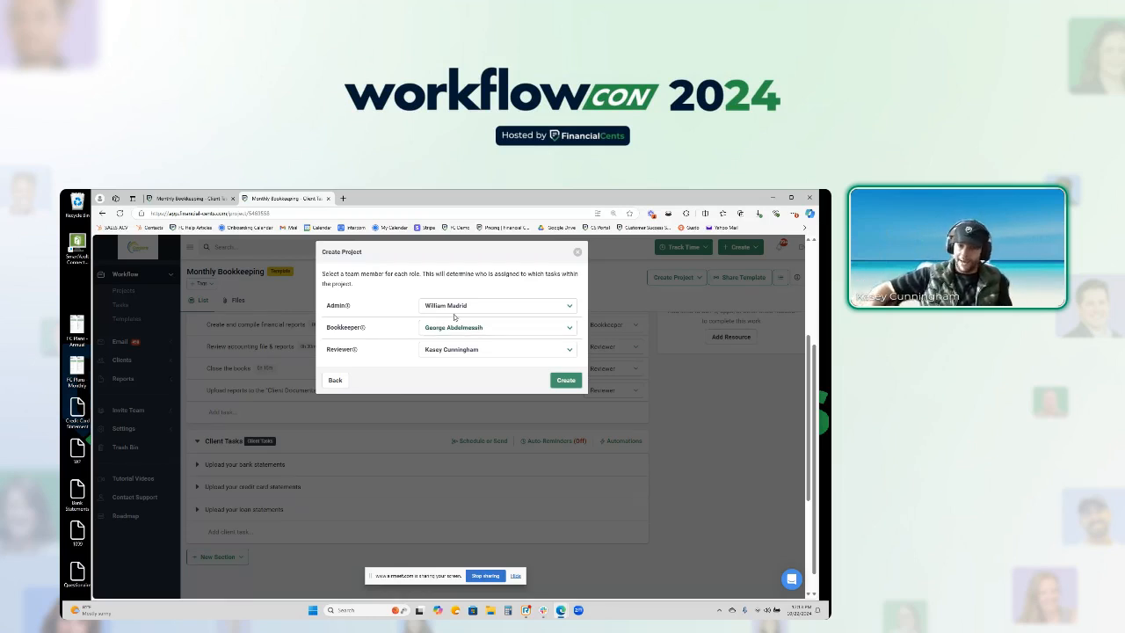
pyautogui.click(555, 381)
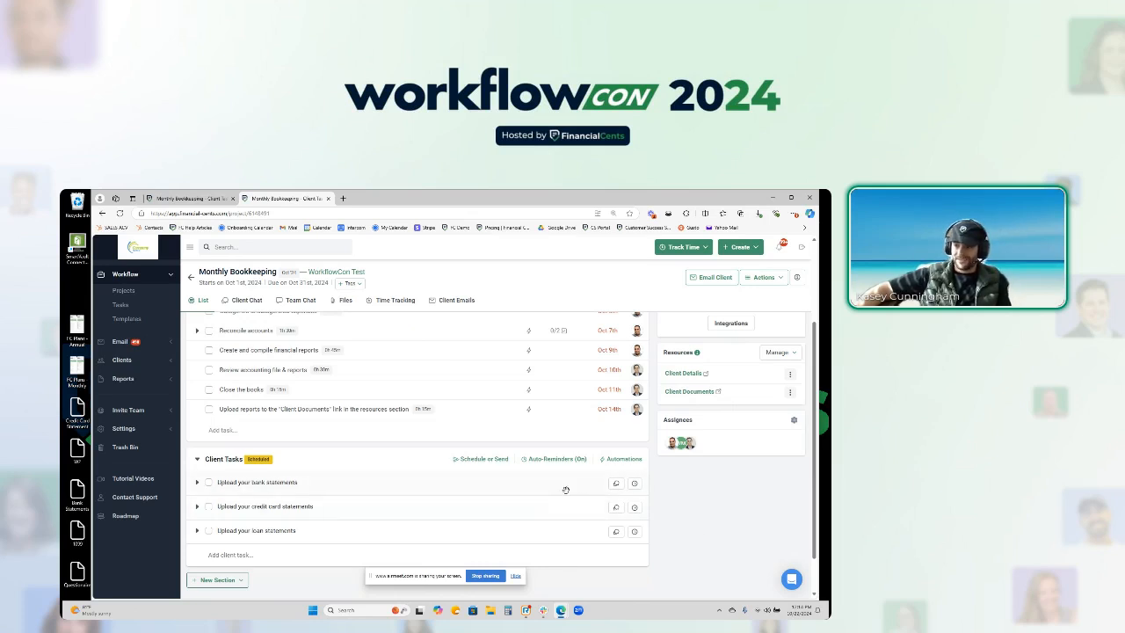
# Step: Expand Reconcile accounts and open its task details with its two subtasks and automations
pyautogui.scroll(2, 559, 493)
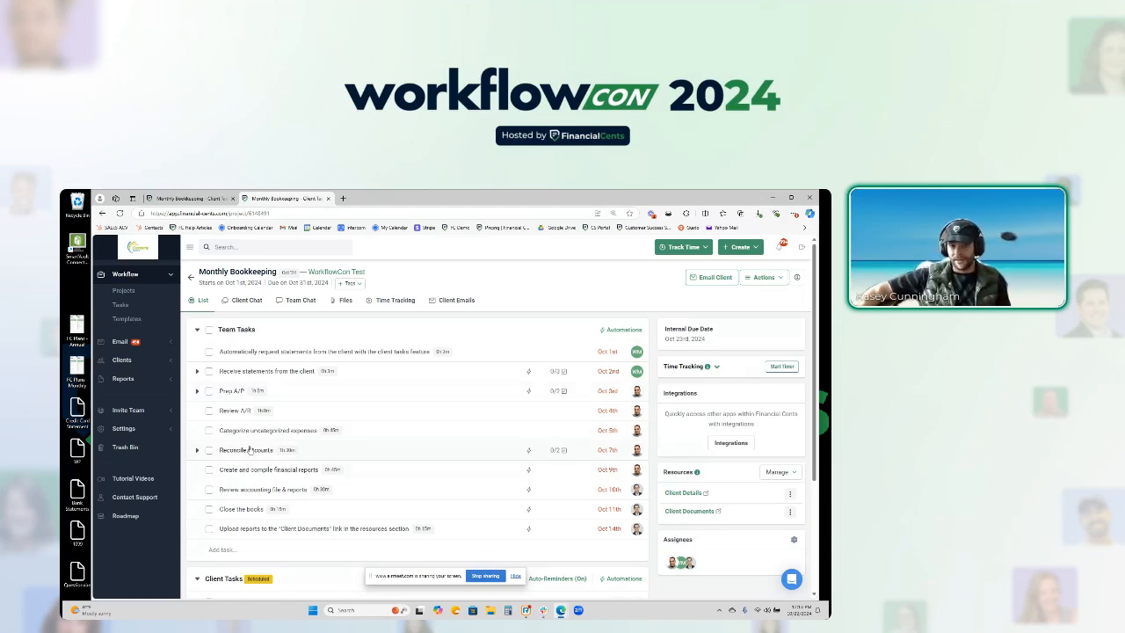
pyautogui.click(197, 449)
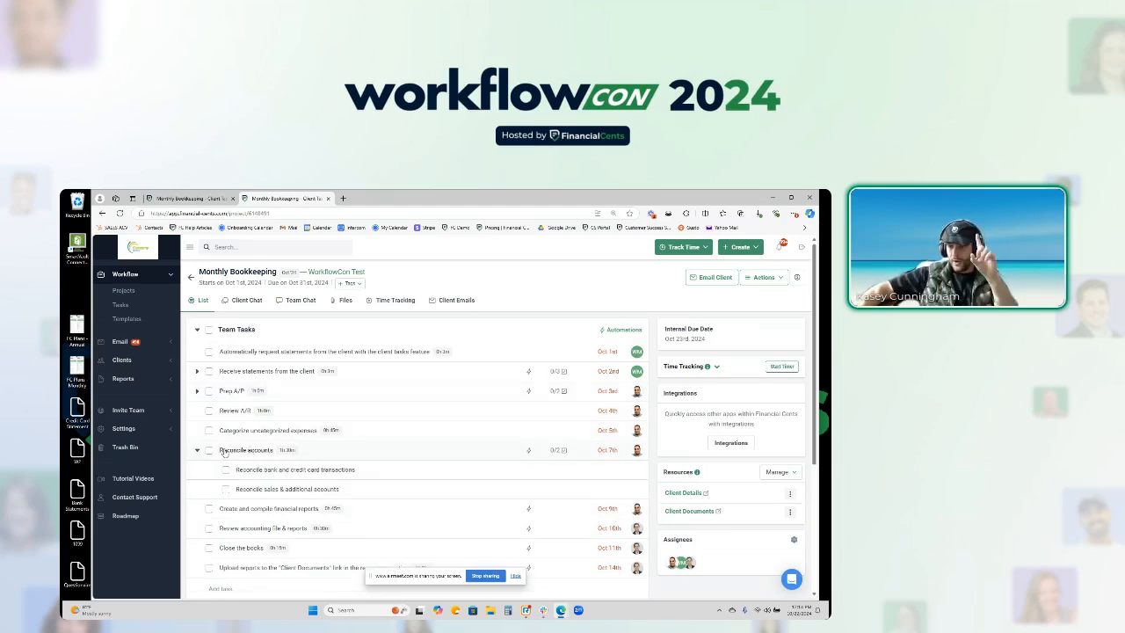
pyautogui.click(230, 450)
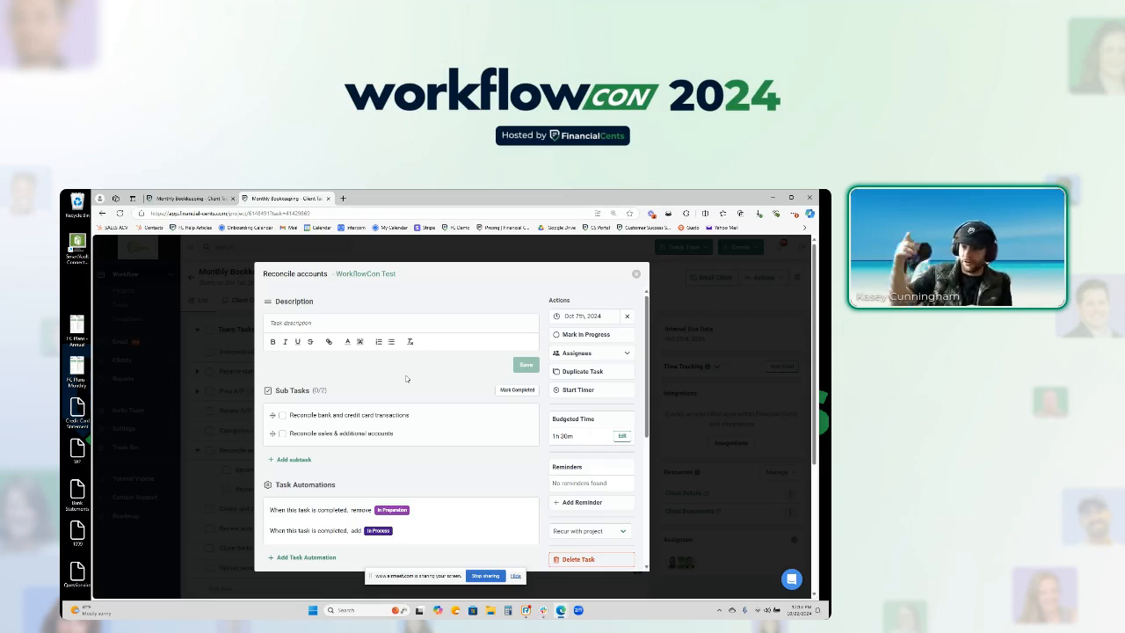
# Step: Add the subtask 'Reconcile chase account ending in 0044' to Reconcile accounts and close the task
pyautogui.click(303, 459)
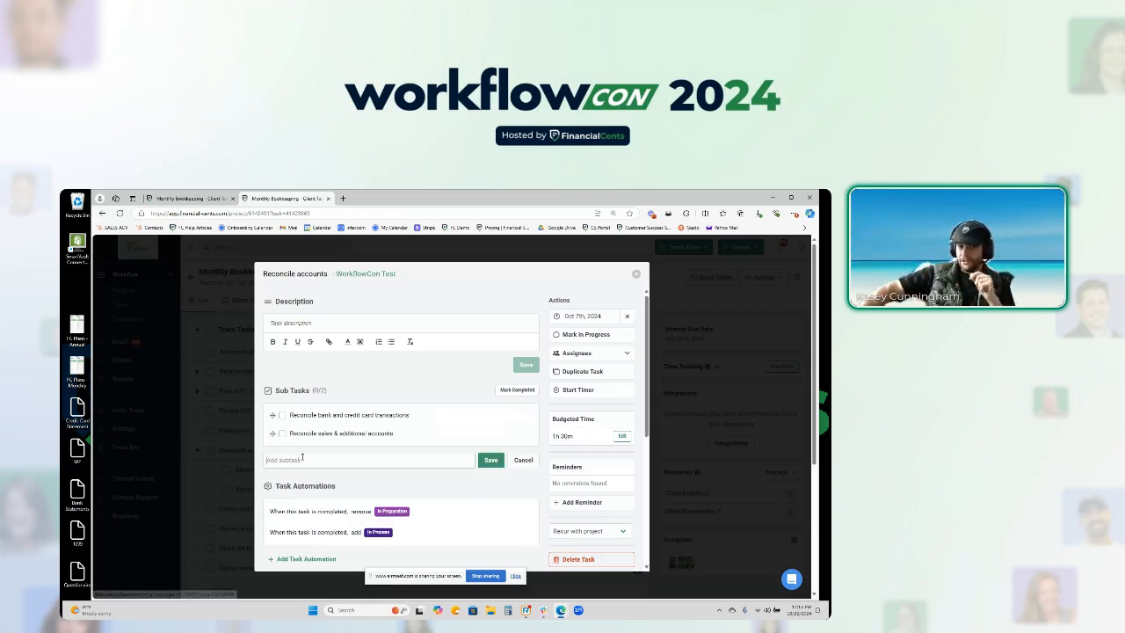
pyautogui.write('Reconcile chase account e')
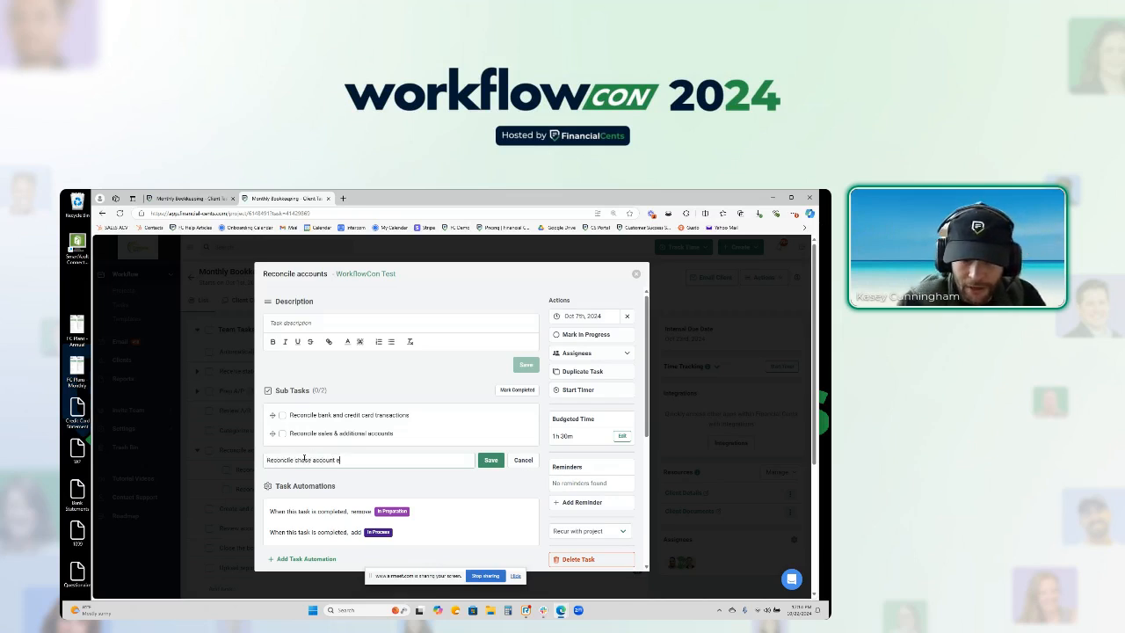
pyautogui.write('nding in 0044')
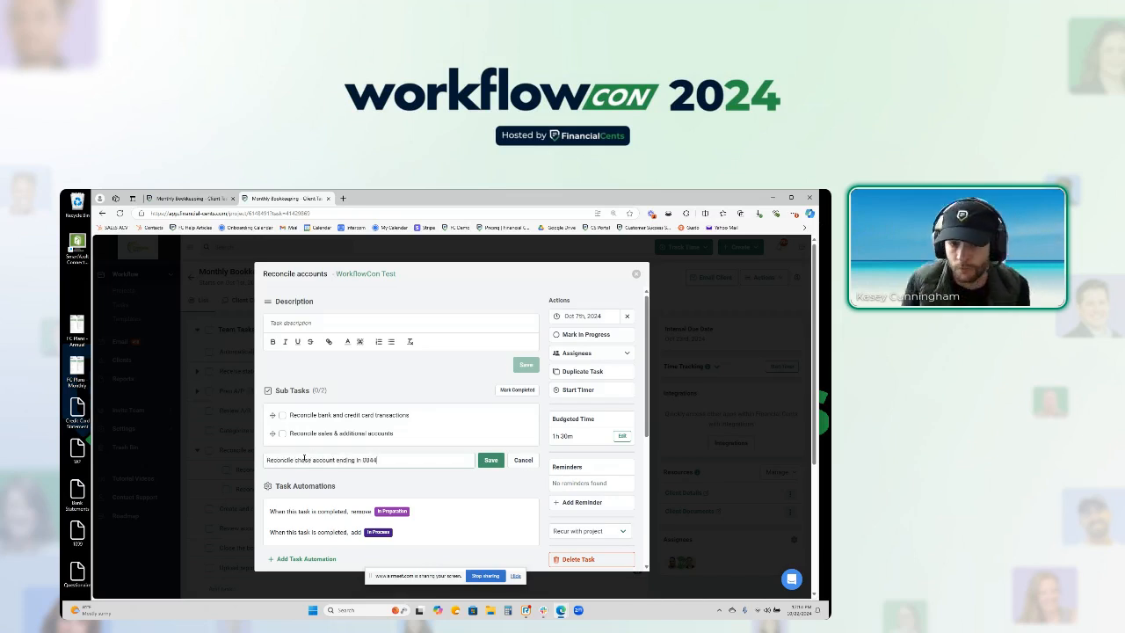
pyautogui.click(483, 456)
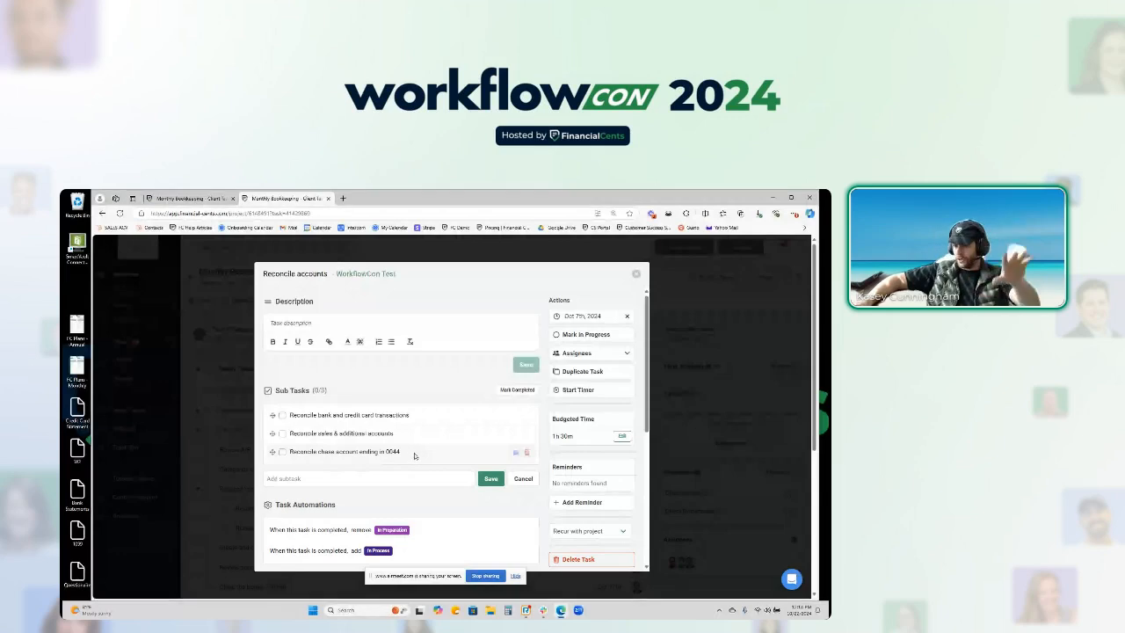
pyautogui.click(637, 270)
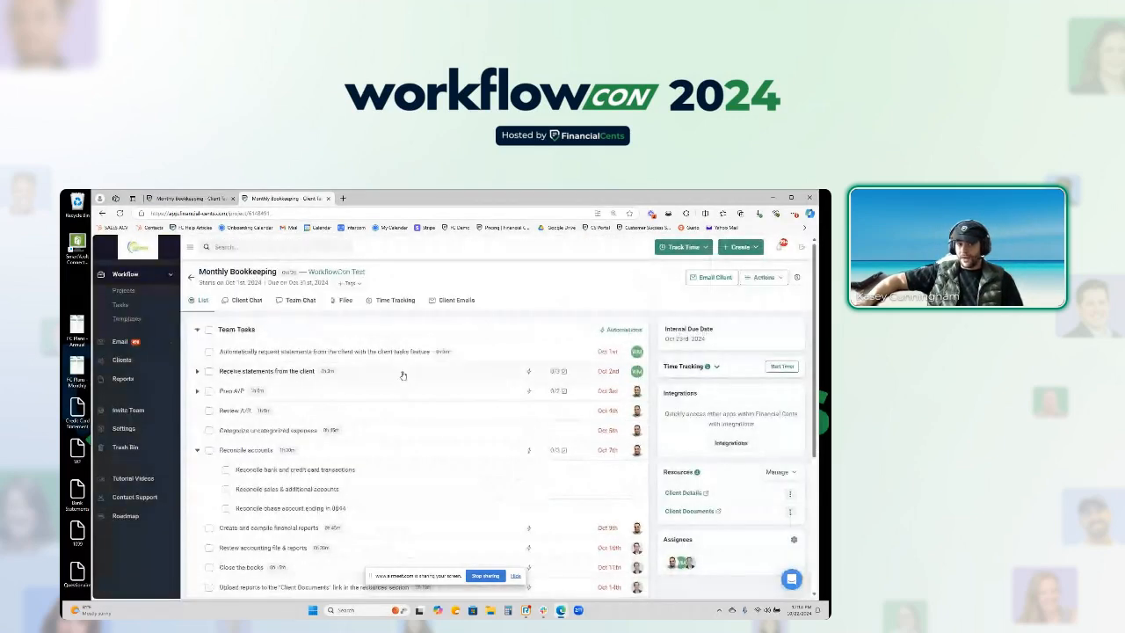
# Step: Collapse the Reconcile accounts subtasks and scroll down to the Client Tasks section
pyautogui.scroll(-1, 396, 394)
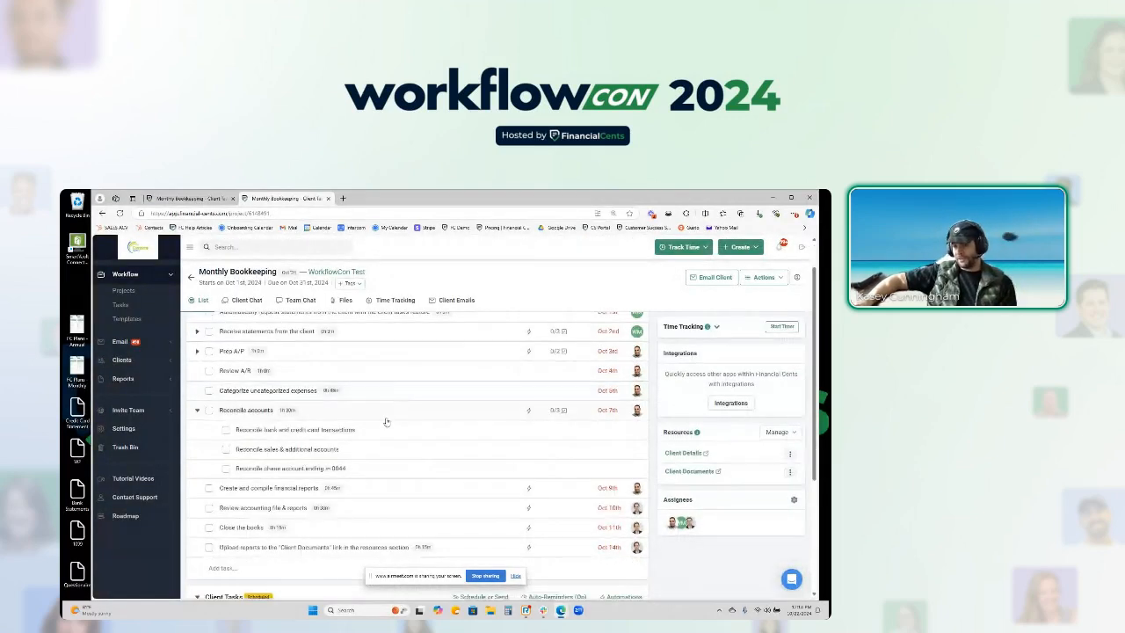
pyautogui.click(196, 409)
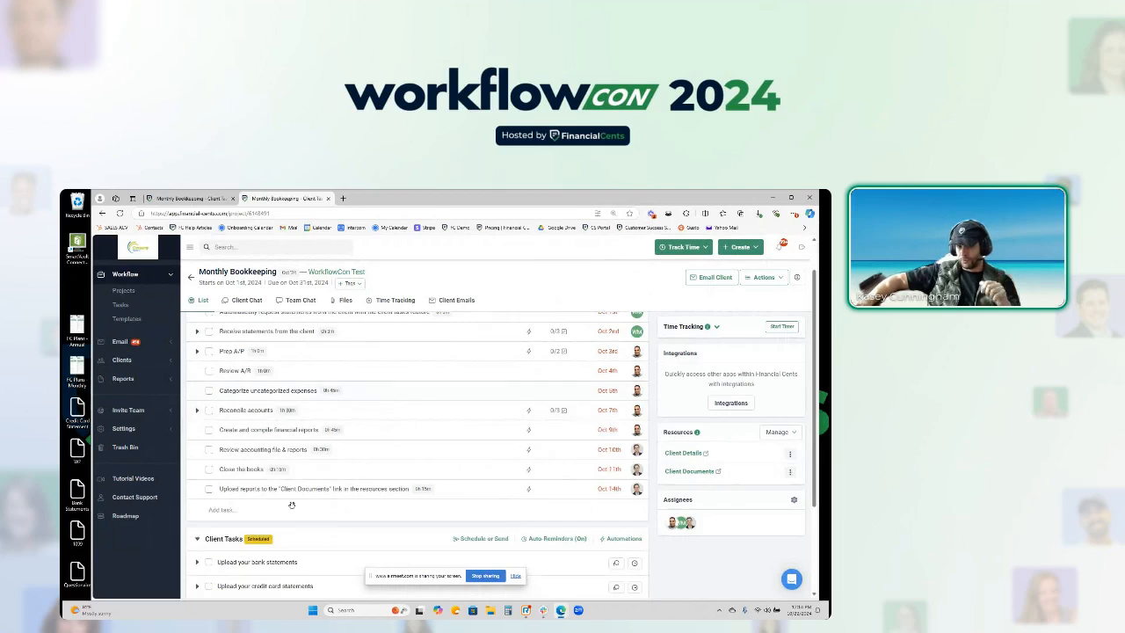
pyautogui.scroll(-3, 281, 503)
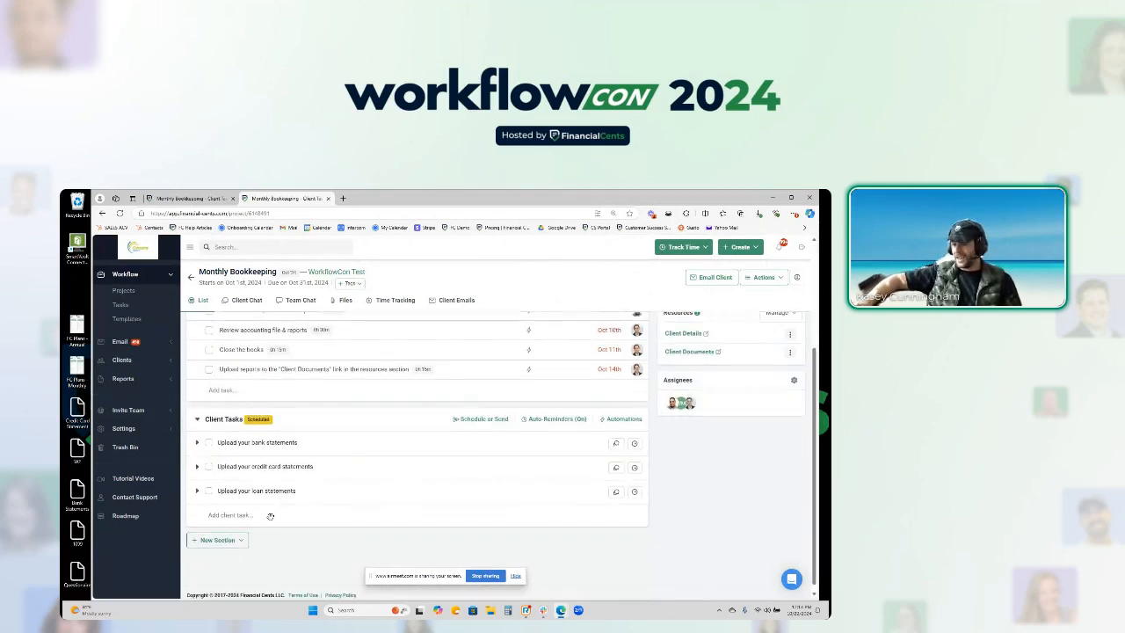
# Step: Create a secure document-request client task titled 'Upload bank statements (chase, bank of a, xyz)'
pyautogui.click(244, 518)
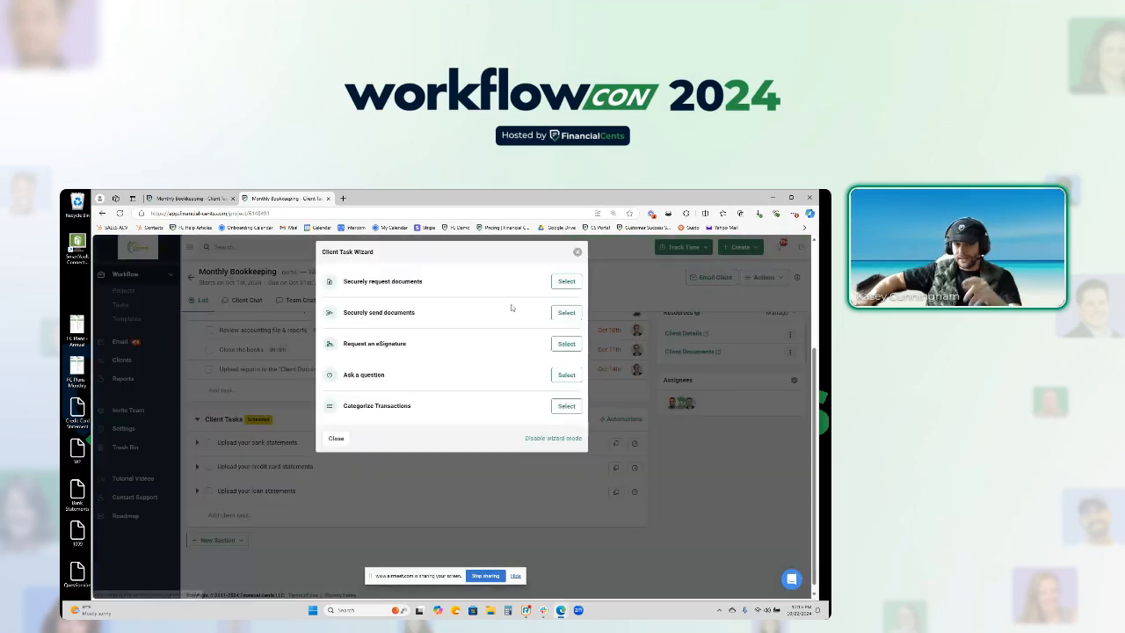
pyautogui.click(557, 282)
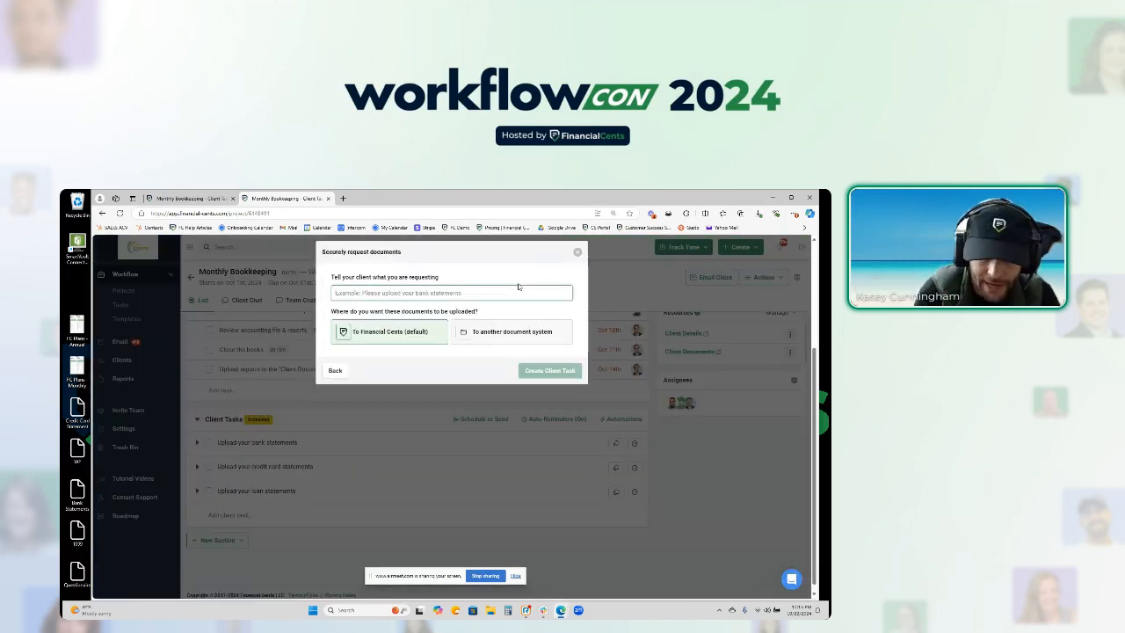
pyautogui.write('Upload bank statem')
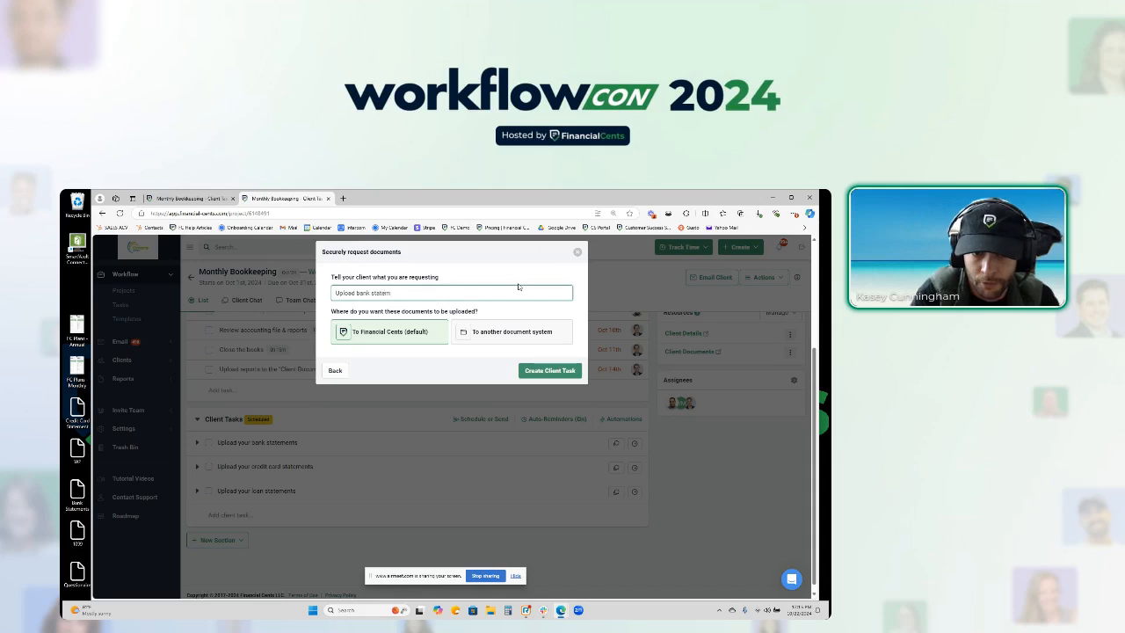
pyautogui.write('ents (chase, bank')
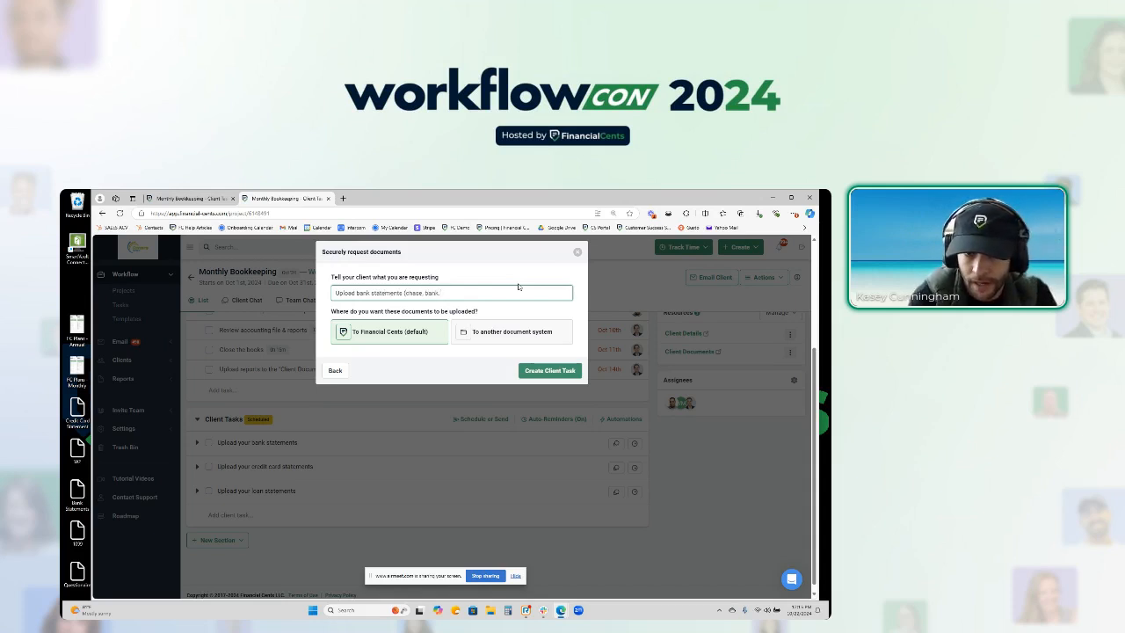
pyautogui.write(' of a, xyz)')
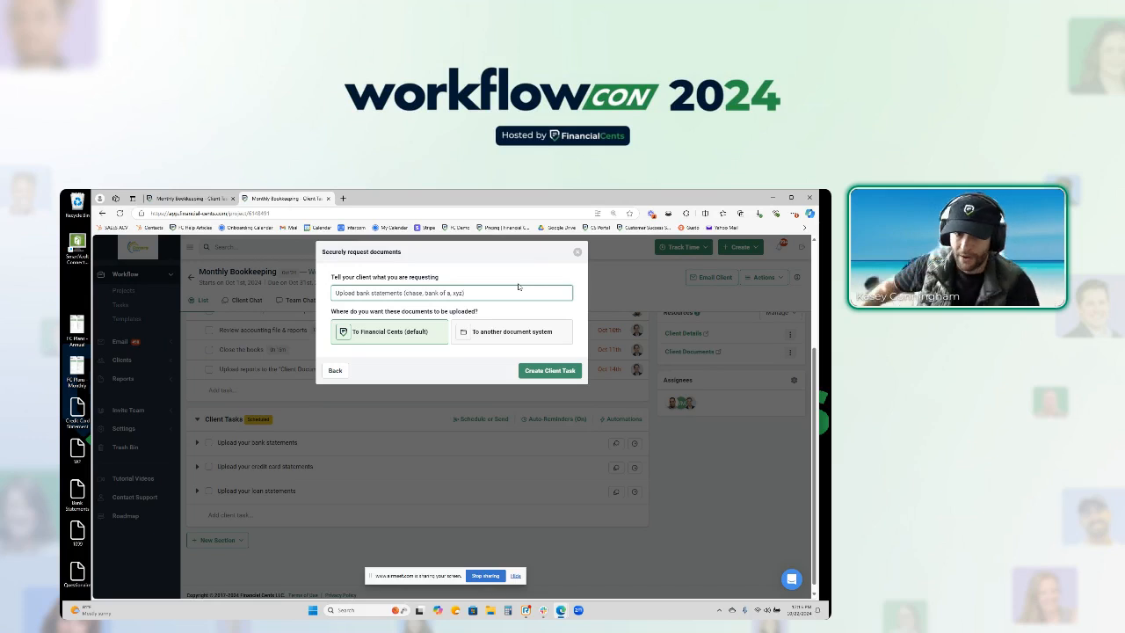
pyautogui.click(559, 372)
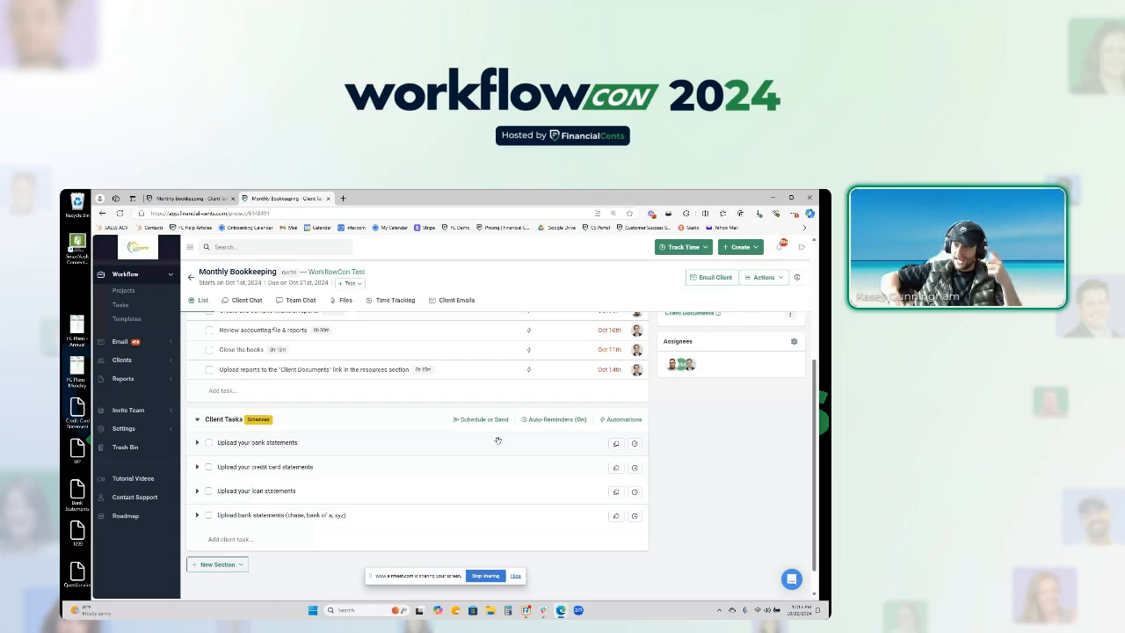
# Step: Scroll back to the project's top and switch to the Monthly Bookkeeping template tab
pyautogui.scroll(8, 422, 457)
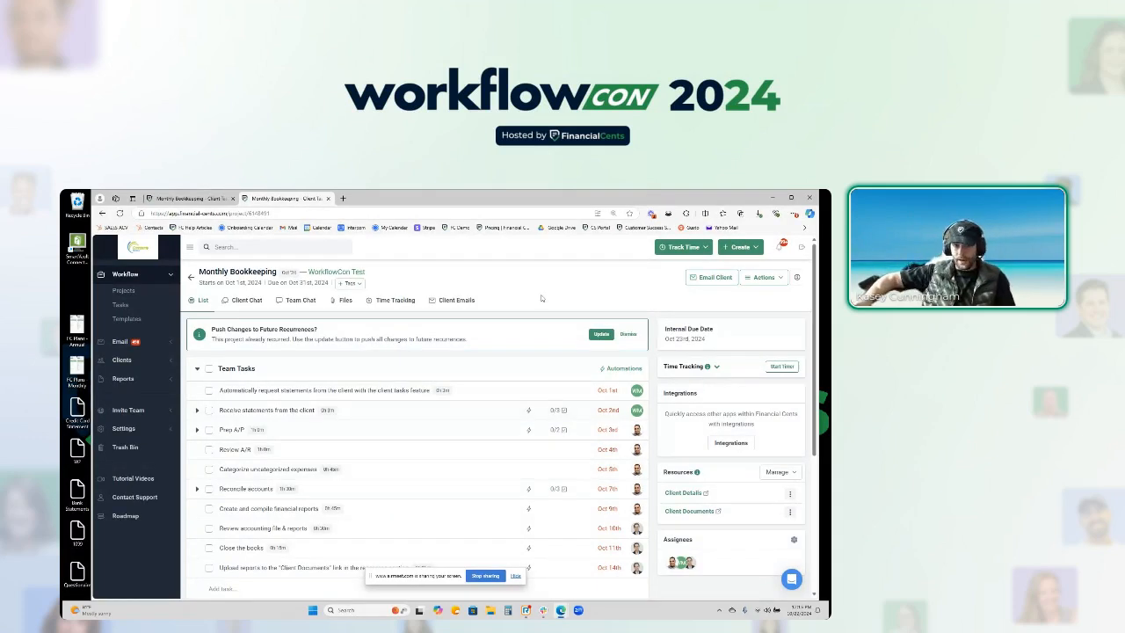
pyautogui.click(211, 204)
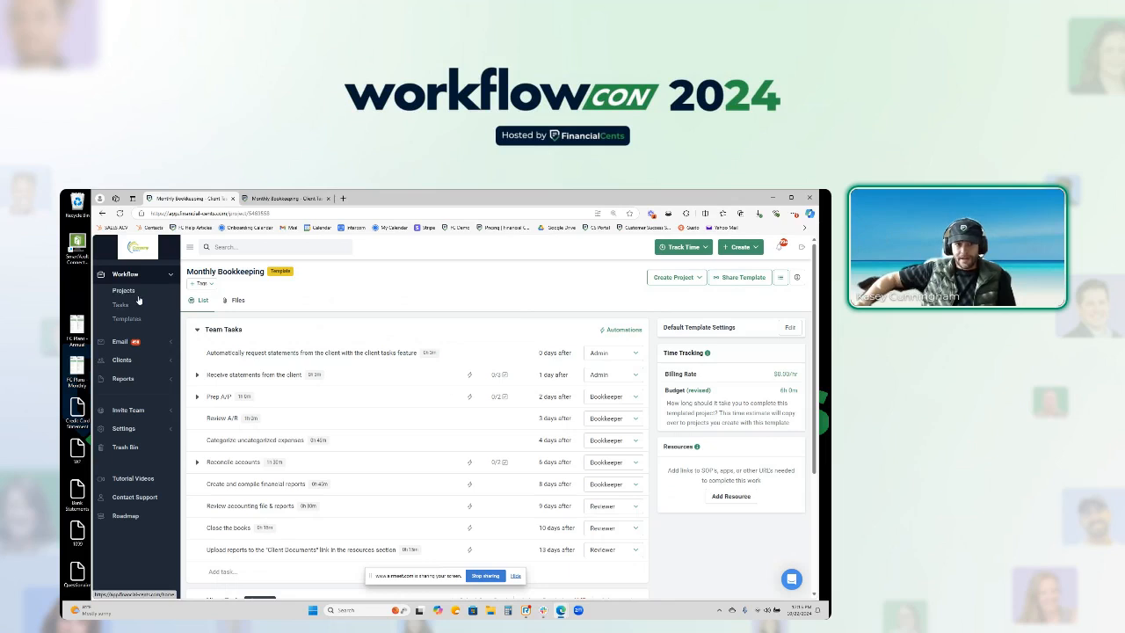
# Step: From Projects, open Cunningham Construction's Monthly Bookkeeping project and show its Client Emails tab
pyautogui.click(141, 293)
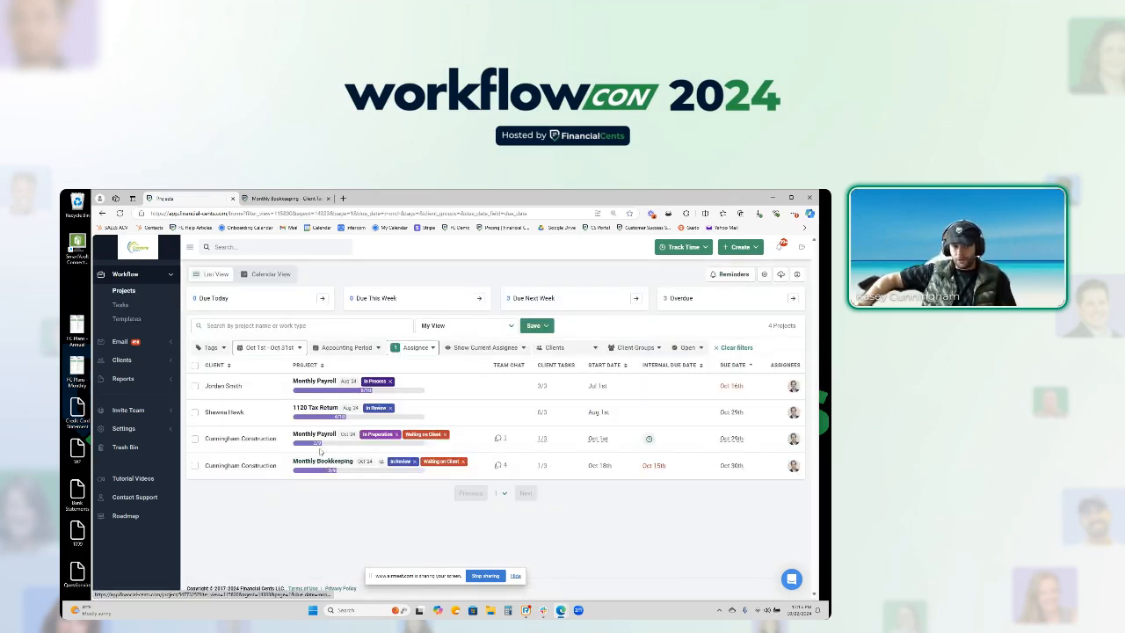
pyautogui.click(323, 461)
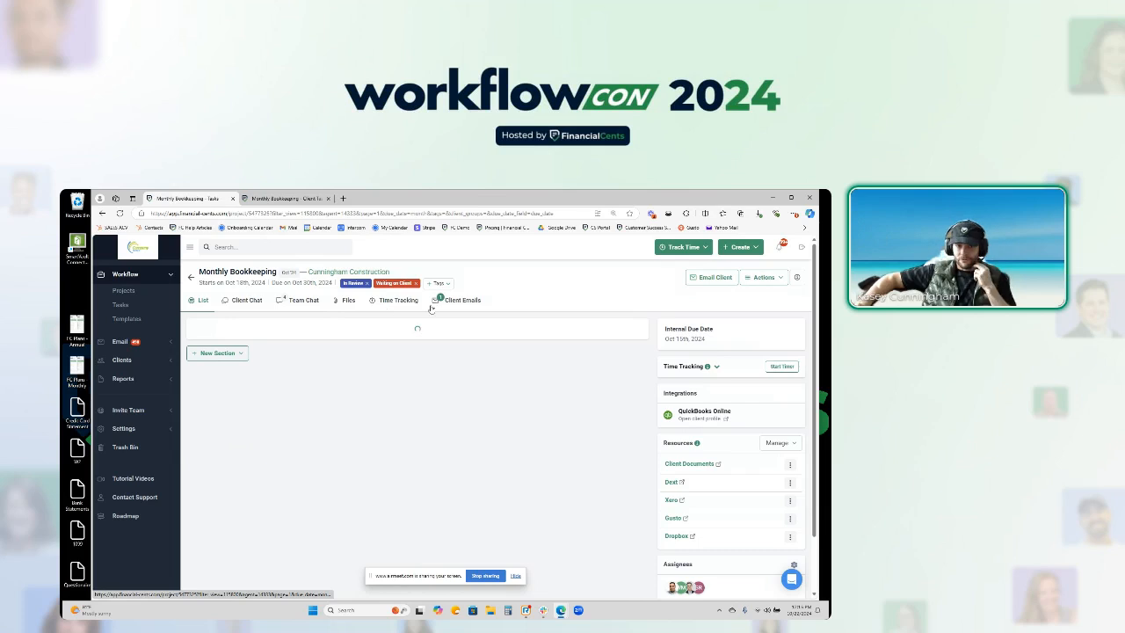
pyautogui.click(447, 301)
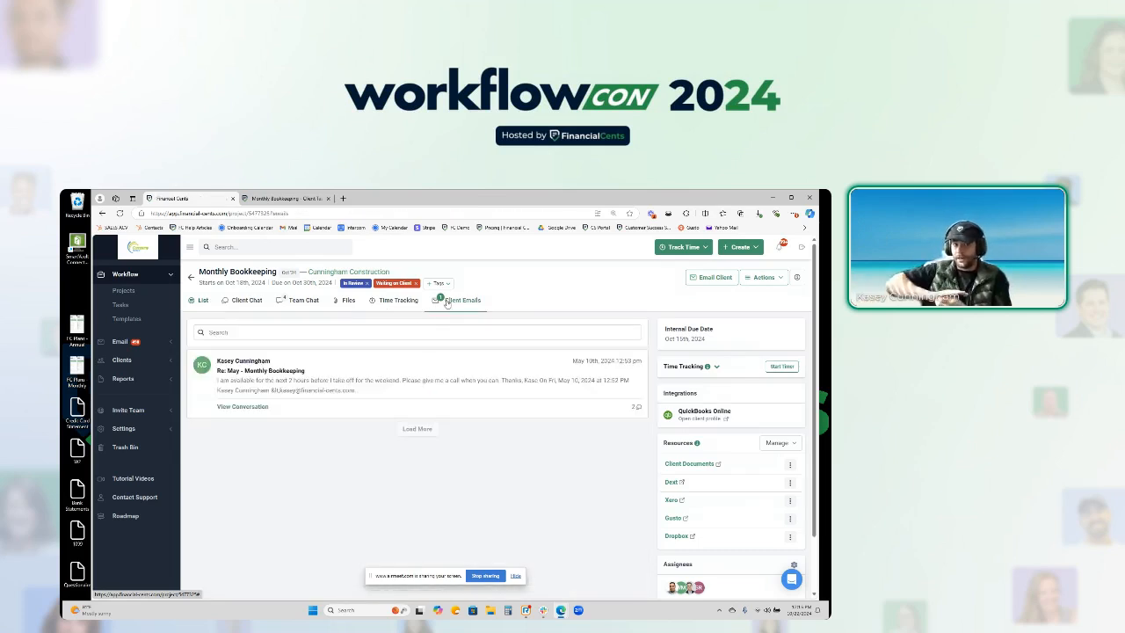
# Step: Open the 'Re: May - Monthly Bookkeeping' thread, expand the earlier email, type a test reply, then close the panel
pyautogui.click(607, 379)
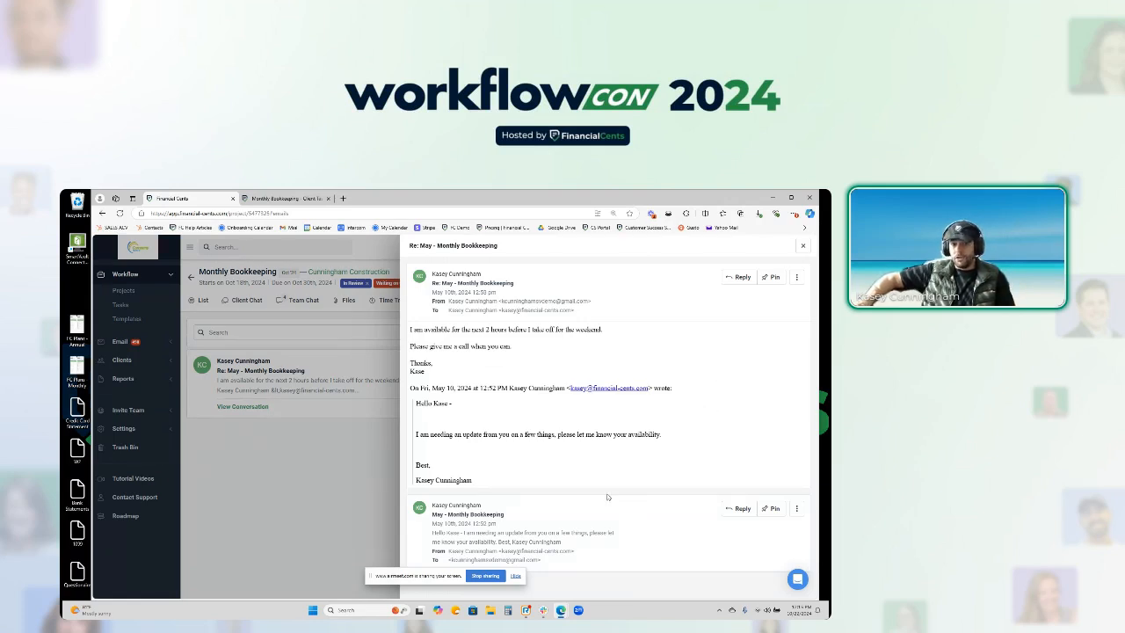
pyautogui.click(604, 539)
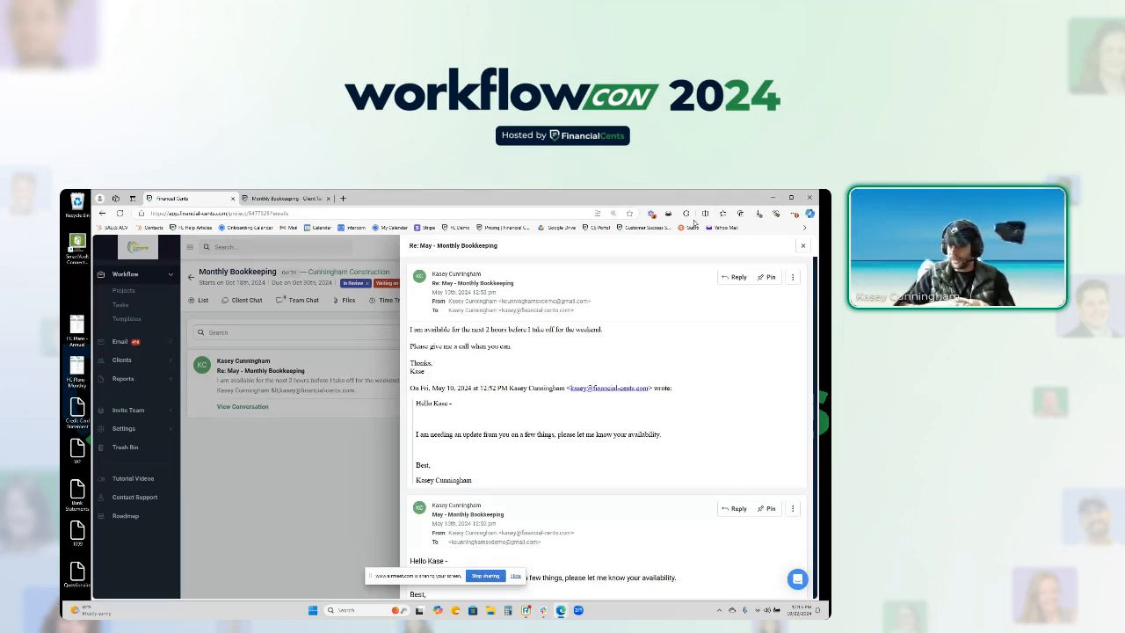
pyautogui.click(735, 276)
pyautogui.write('fghfghfhtg')
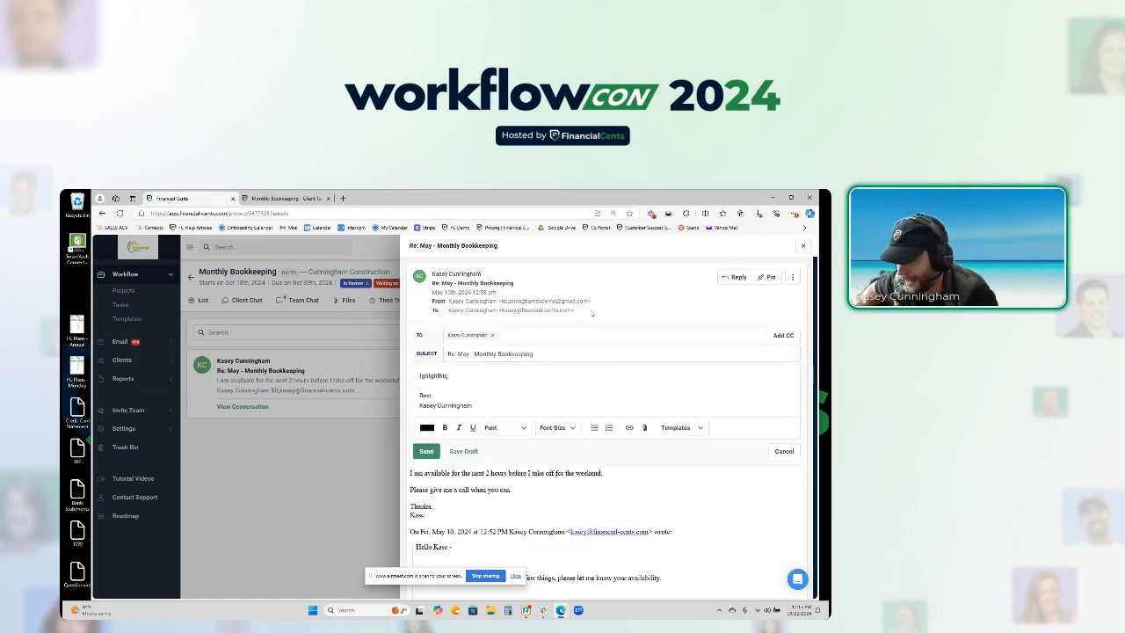
pyautogui.rightClick(426, 376)
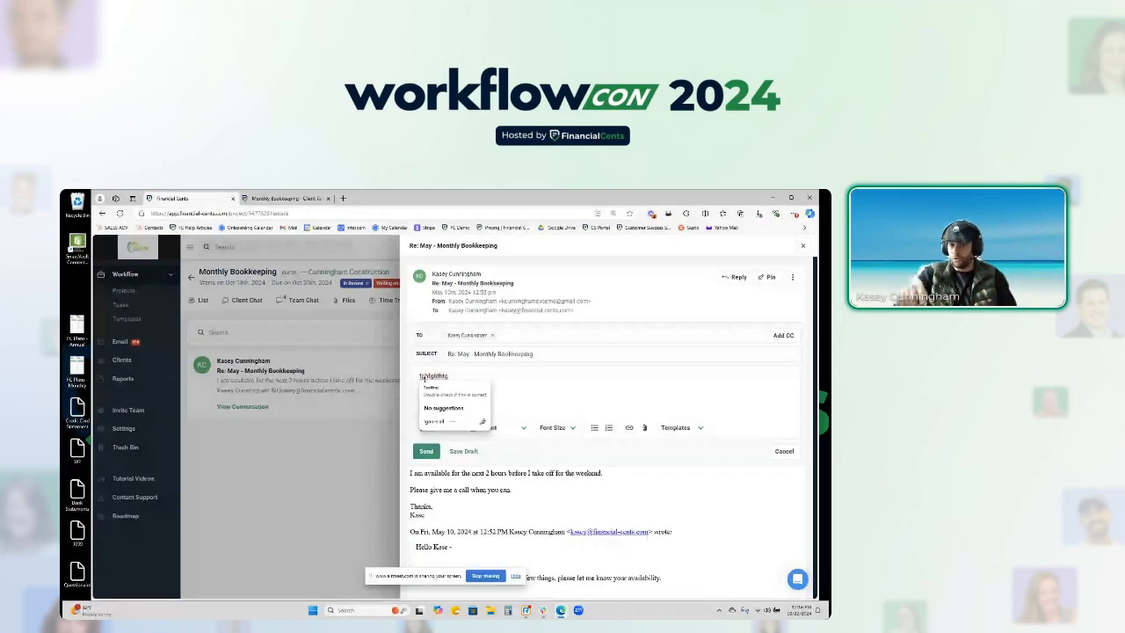
pyautogui.click(802, 249)
# Step: Go to the Email inbox and look over the client emails and the connected mailbox
pyautogui.click(139, 342)
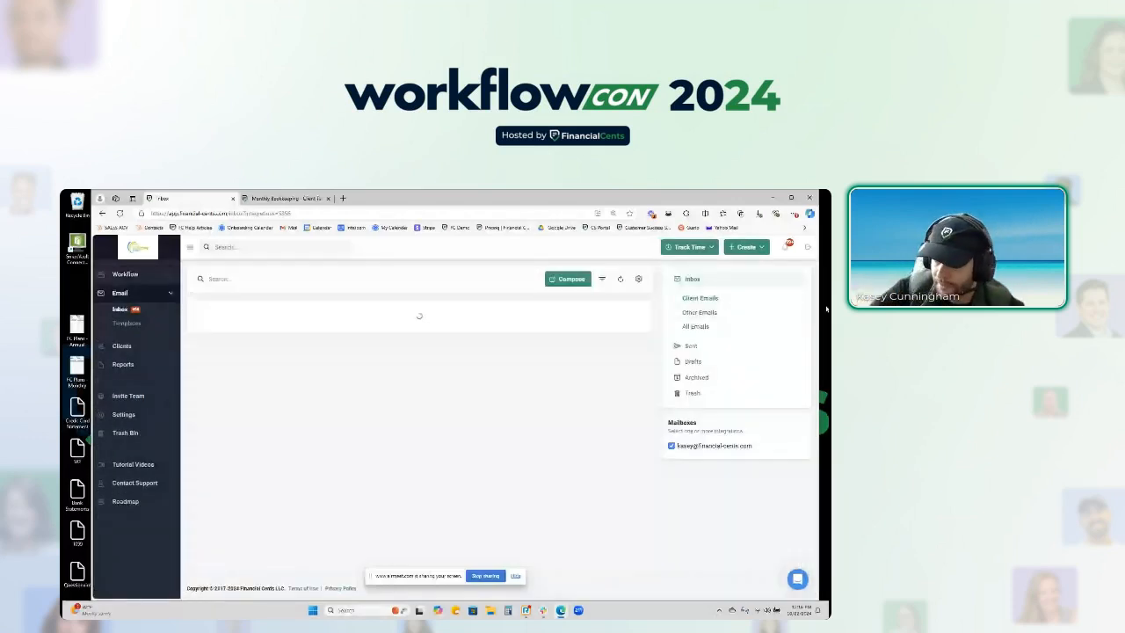
pyautogui.scroll(5, 807, 301)
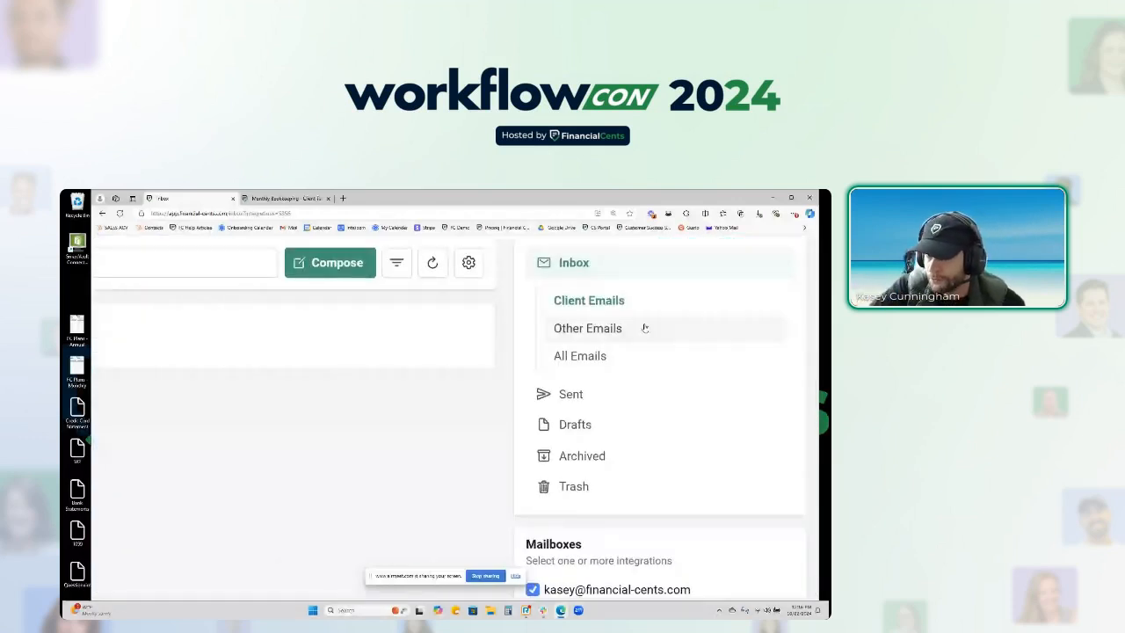
pyautogui.scroll(2, 513, 312)
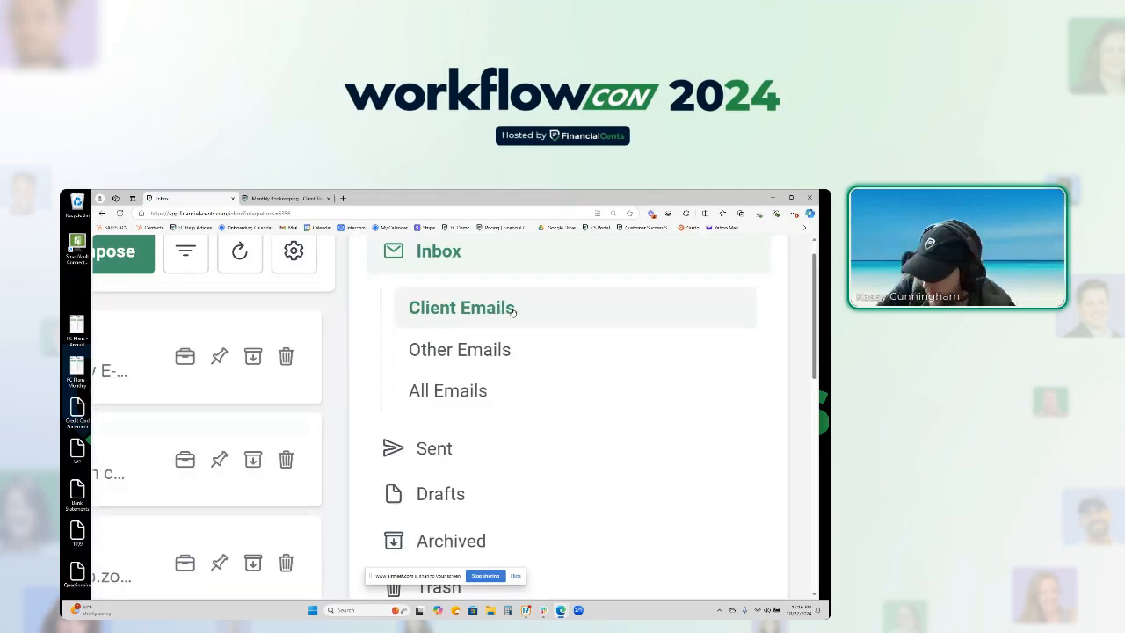
pyautogui.scroll(-5, 513, 313)
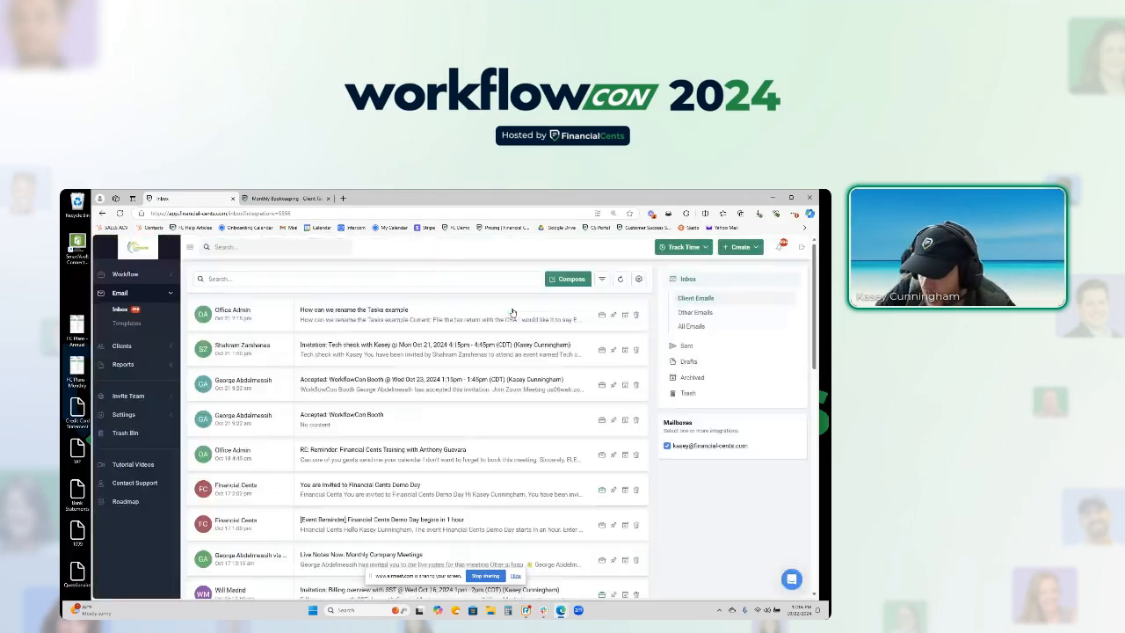
pyautogui.scroll(5, 679, 418)
pyautogui.moveTo(668, 451); pyautogui.dragTo(510, 458)
pyautogui.click(552, 497)
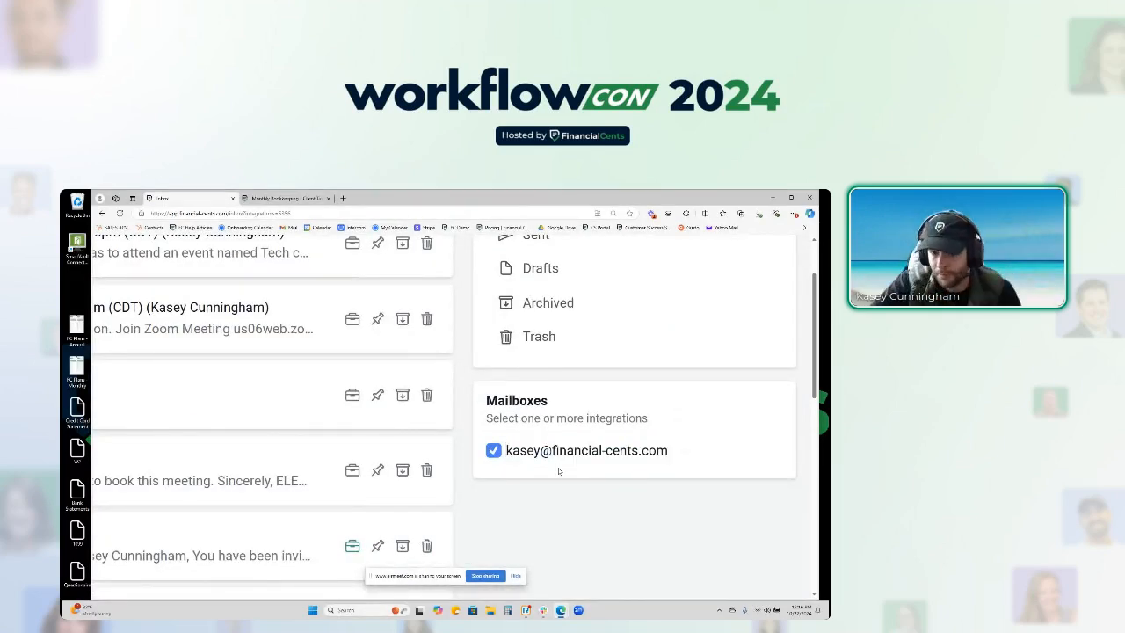
pyautogui.scroll(-5, 558, 468)
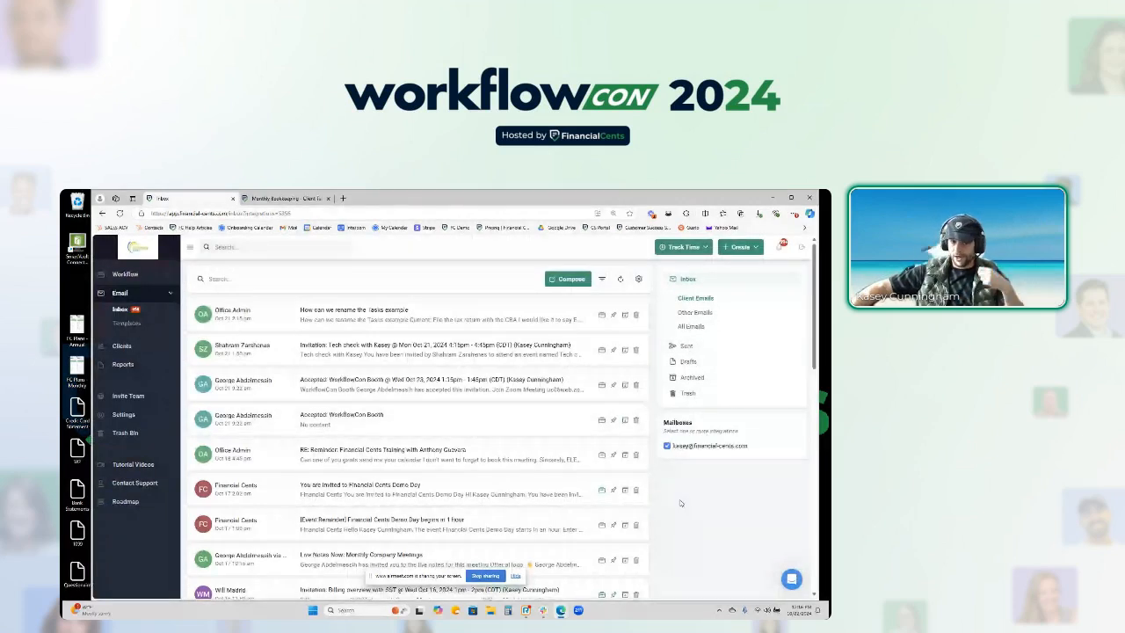
# Step: Open the Demo Day invitation email, type a test reply, and discard it without saving a draft
pyautogui.click(440, 486)
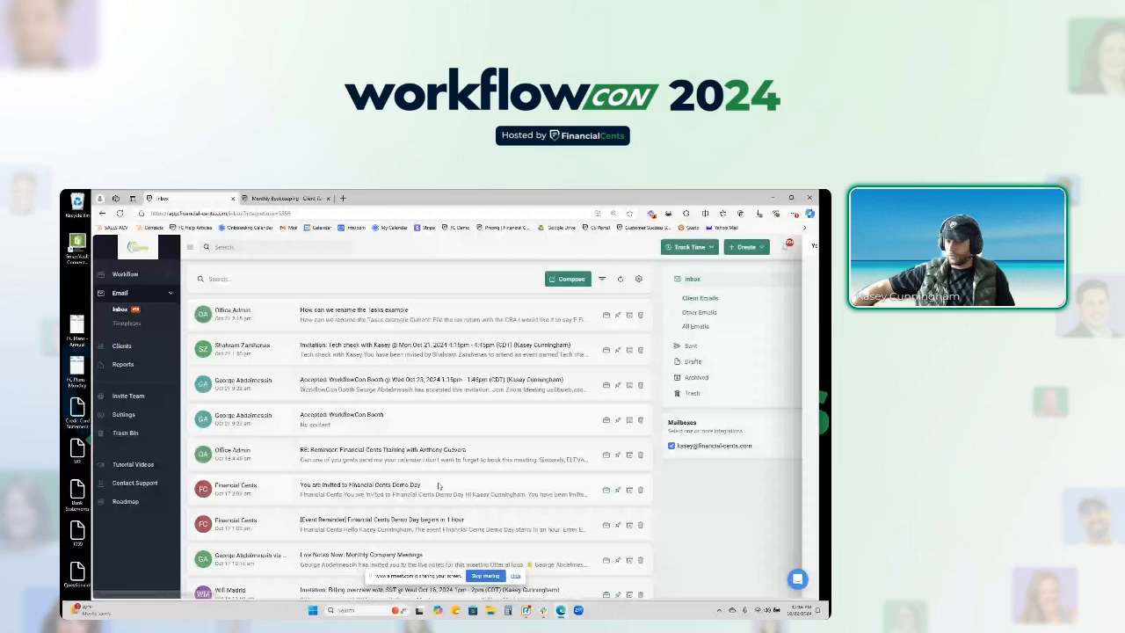
pyautogui.click(684, 276)
pyautogui.write('dfg')
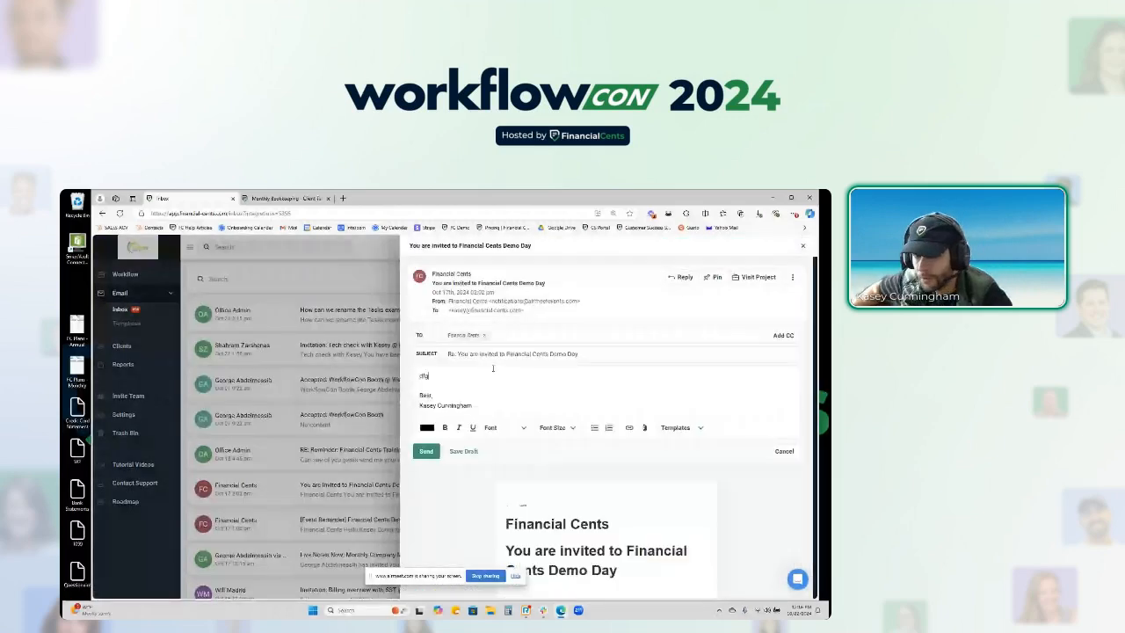
pyautogui.write('dfg')
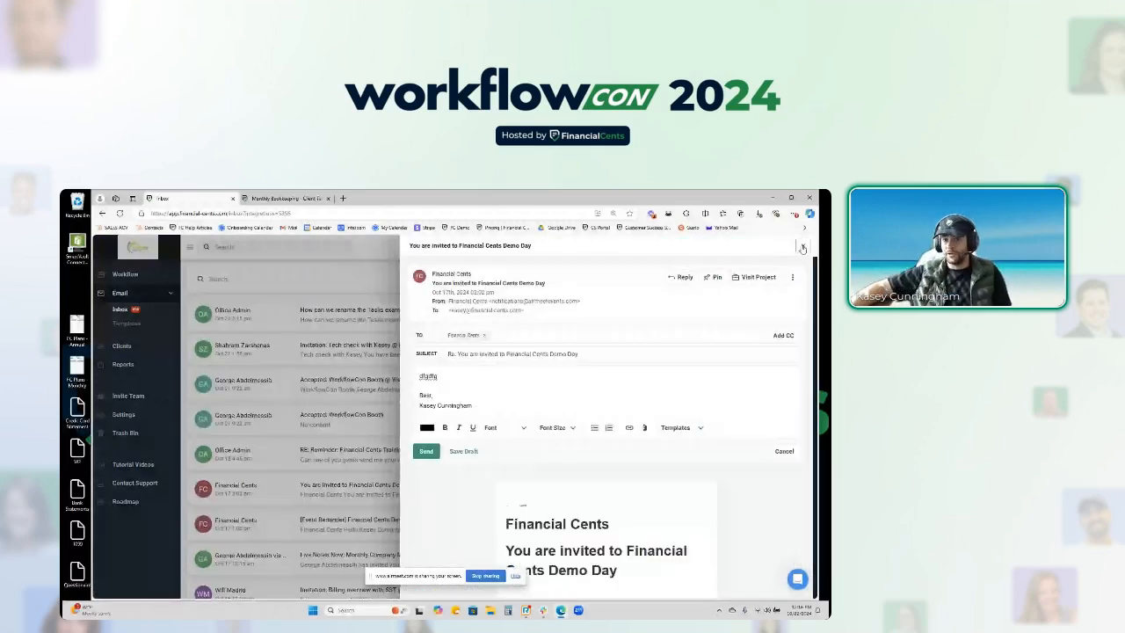
pyautogui.click(803, 246)
pyautogui.click(493, 440)
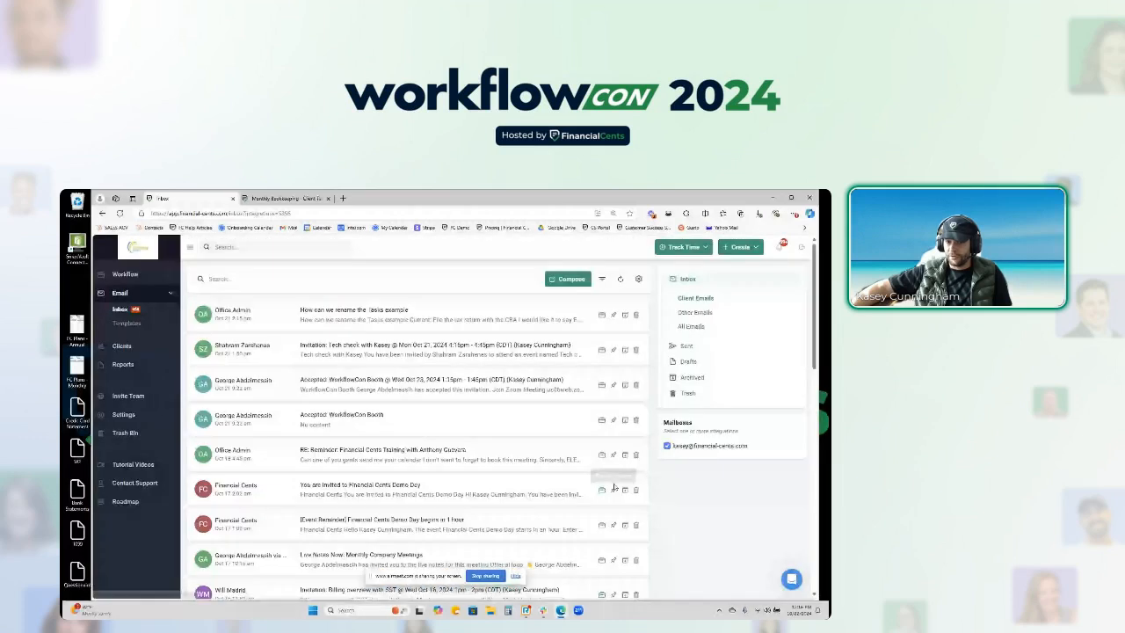
# Step: Pin the Demo Day email to a client's Monthly Bookkeeping project, then return to that project page
pyautogui.click(614, 490)
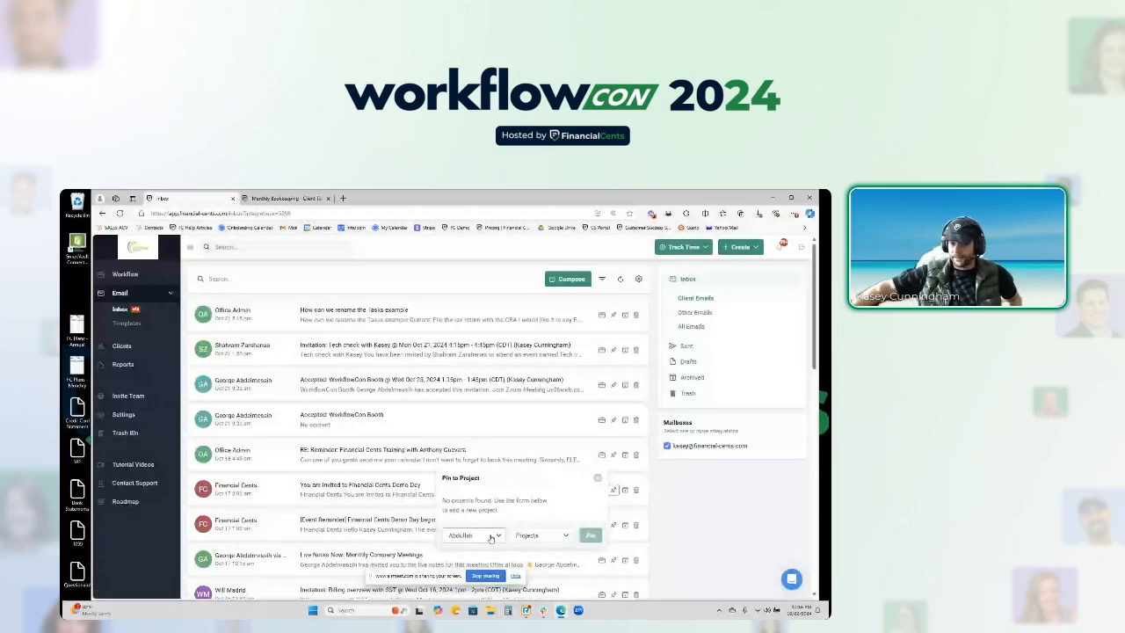
pyautogui.click(489, 535)
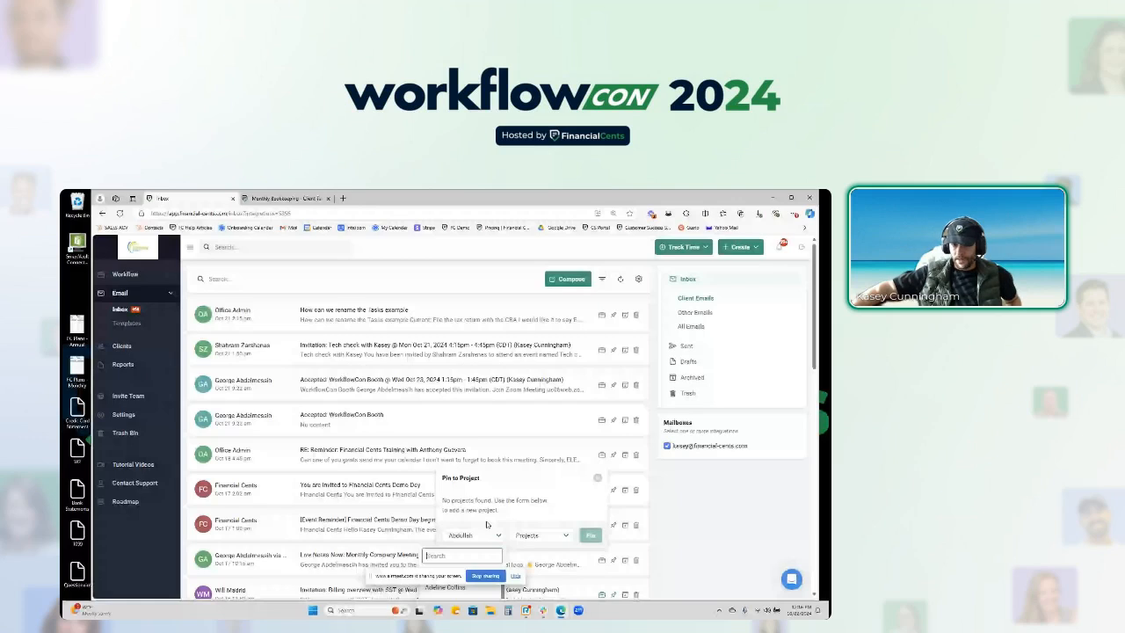
pyautogui.click(479, 446)
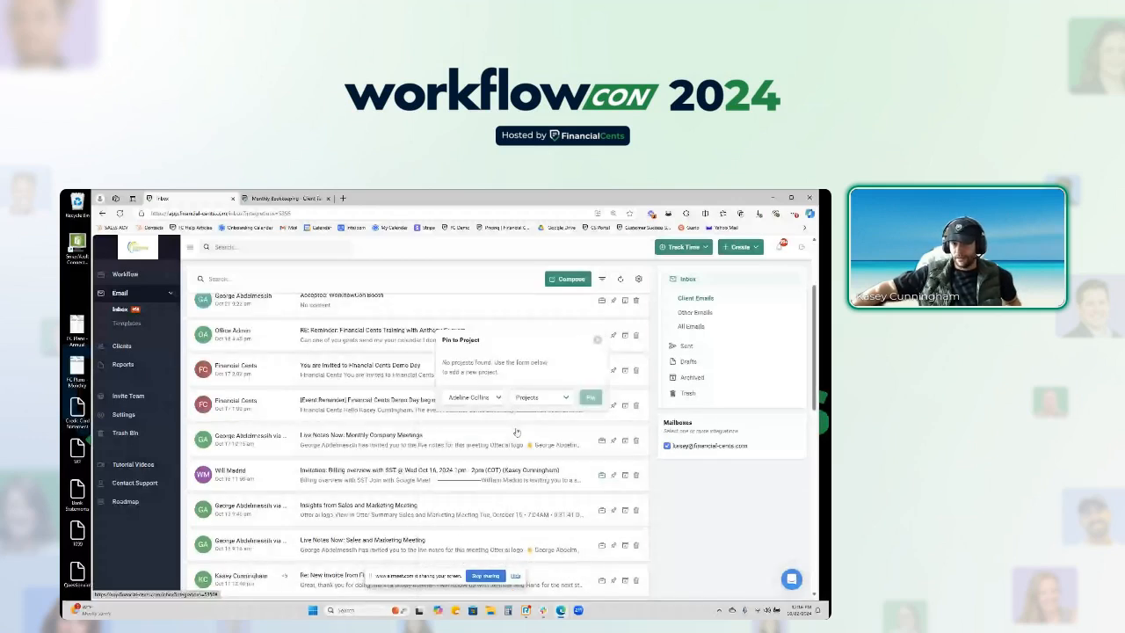
pyautogui.click(527, 397)
pyautogui.click(536, 418)
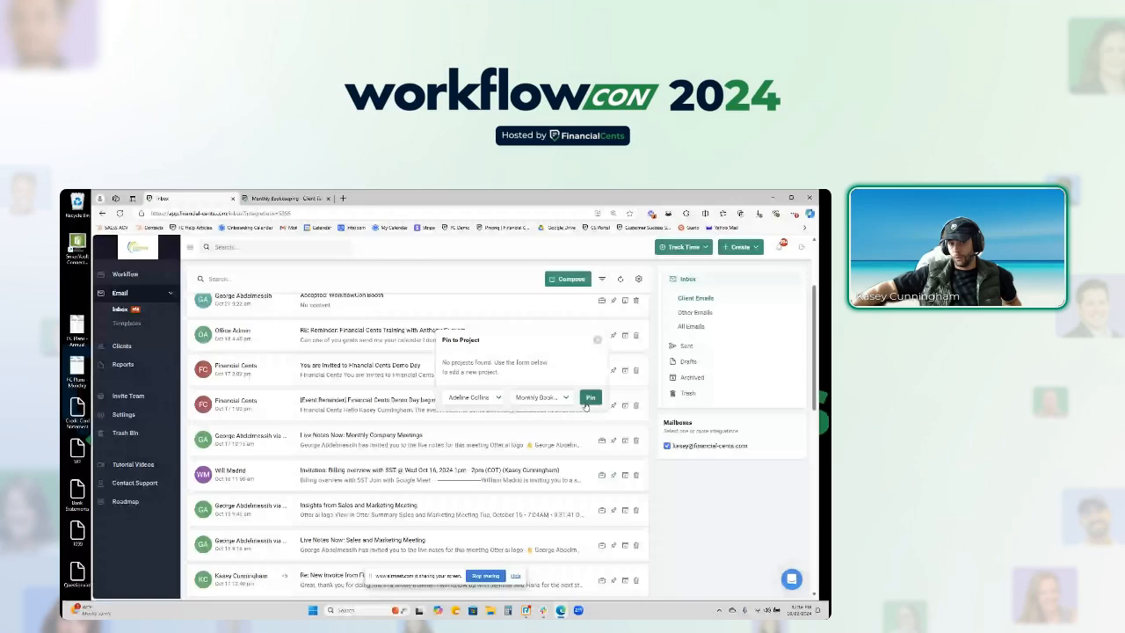
pyautogui.click(281, 198)
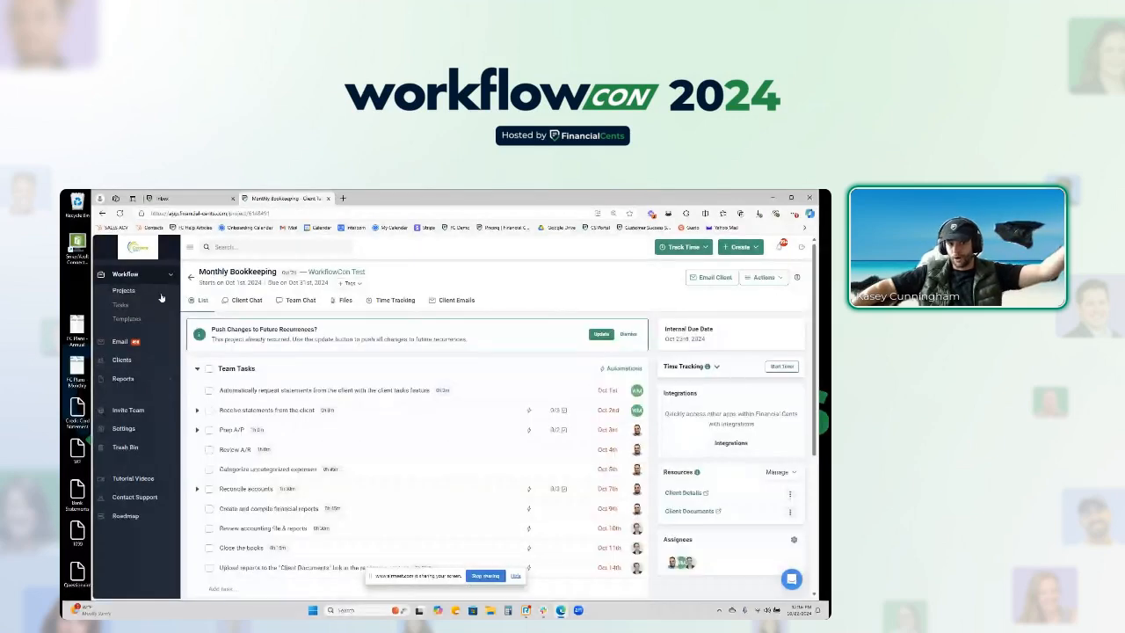
# Step: Reopen Cunningham Construction's Monthly Bookkeeping project on its Client Emails tab
pyautogui.click(156, 292)
pyautogui.click(341, 462)
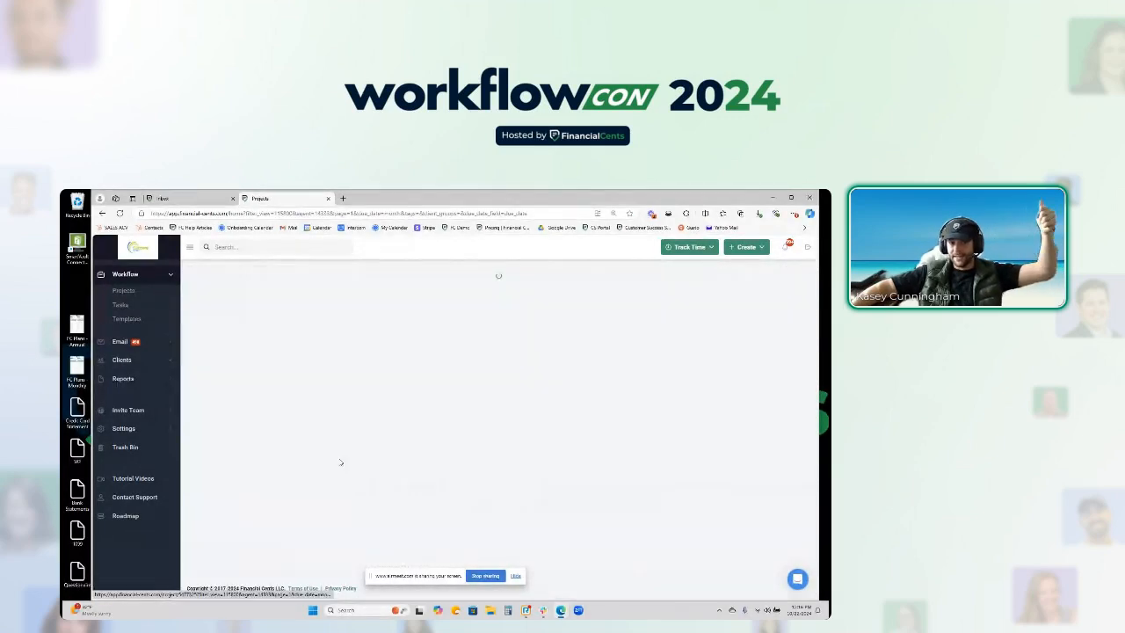
pyautogui.click(480, 303)
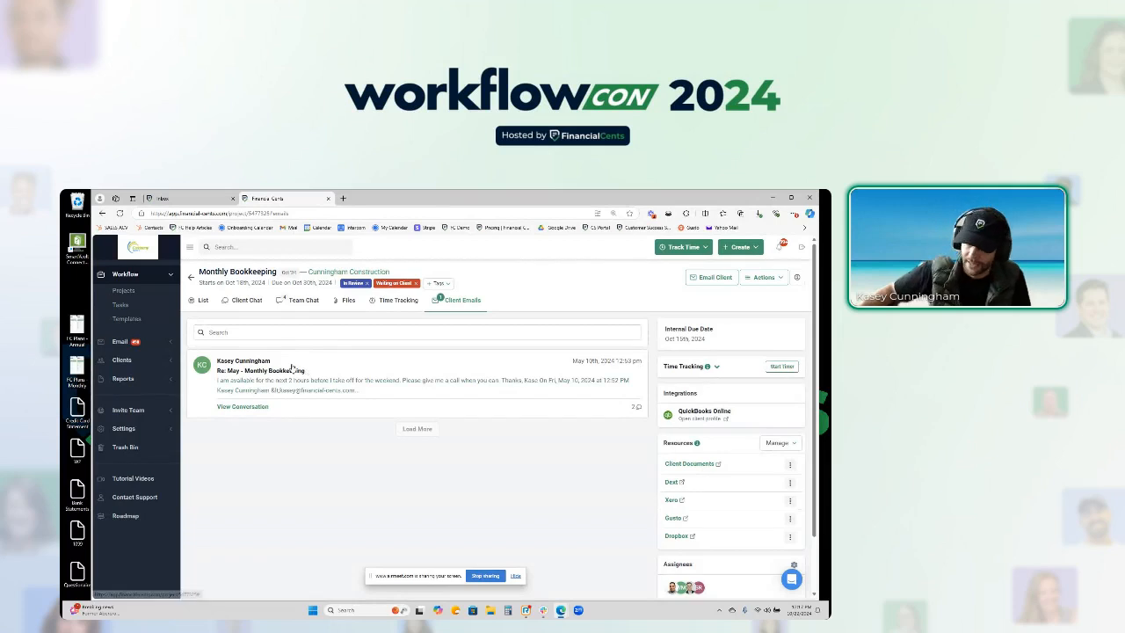
# Step: Open the 'Re: May - Monthly Bookkeeping' conversation, start a reply, then close the reply panel
pyautogui.click(291, 367)
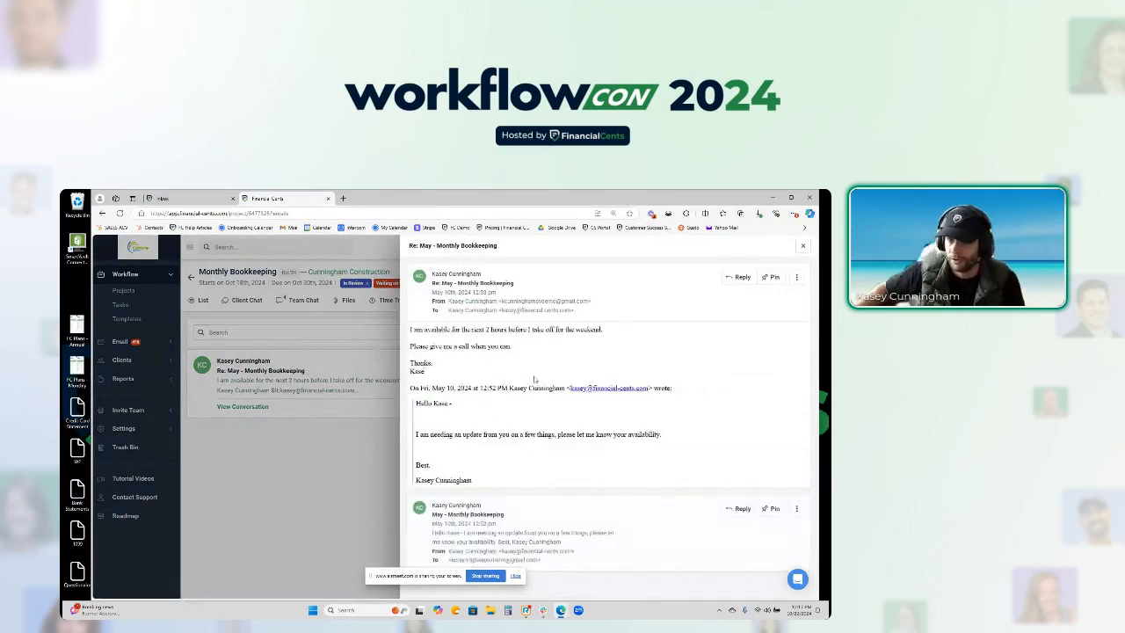
pyautogui.click(739, 278)
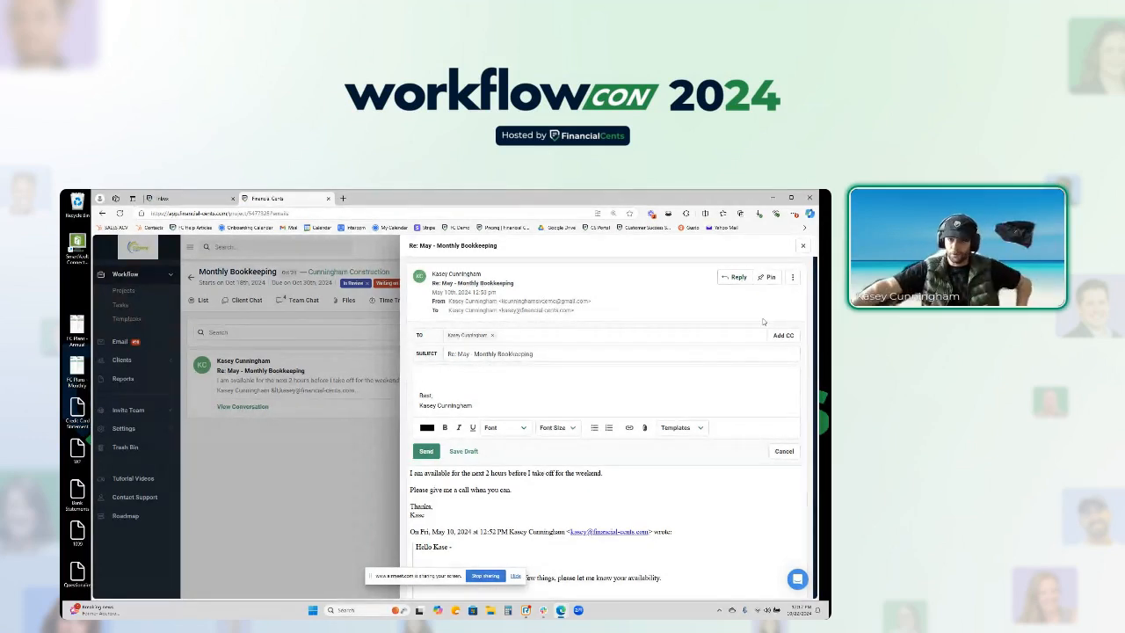
pyautogui.click(804, 246)
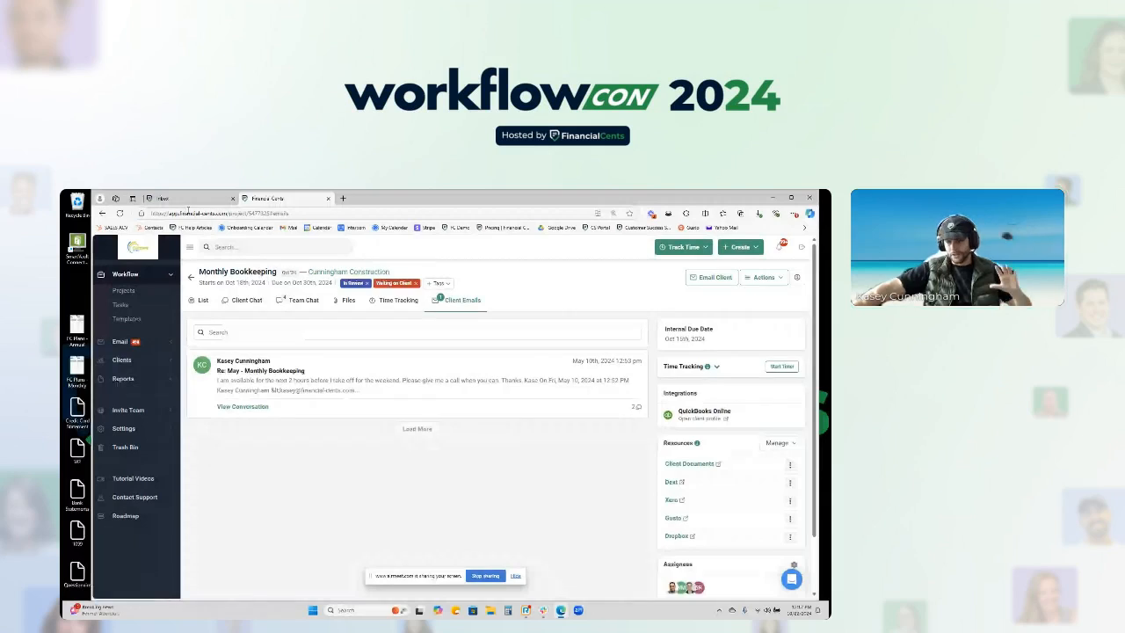
# Step: Review the Time Tracking Report by client (5h 3m billable, $544.84), then go to Clients
pyautogui.click(141, 381)
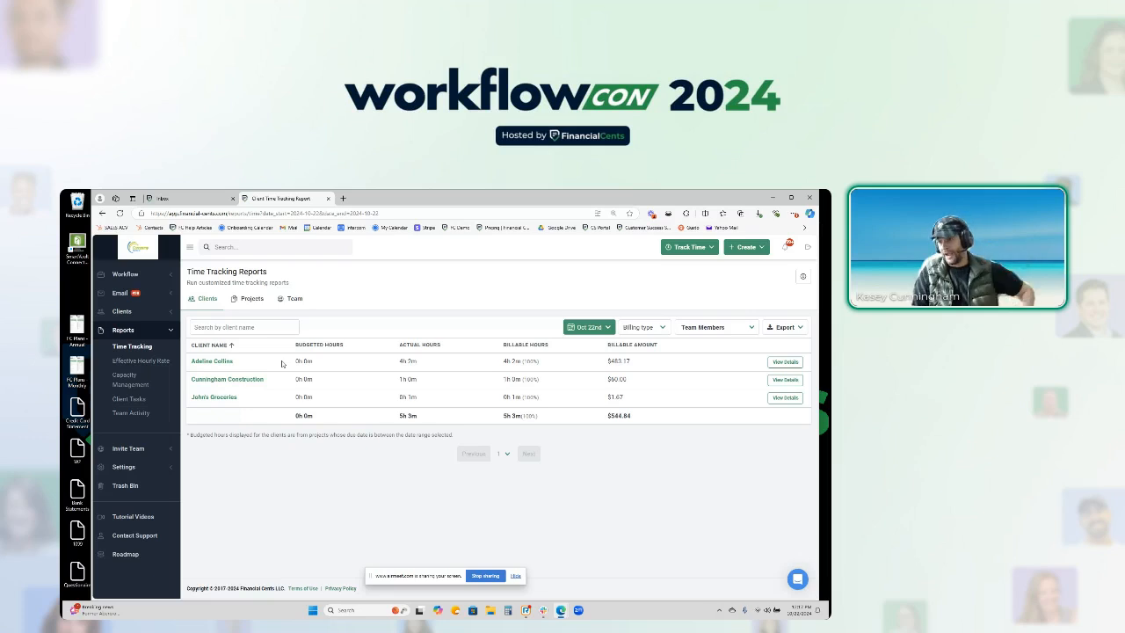
pyautogui.click(122, 311)
# Step: Open the client's Transactions tab and review the uncategorized Best Buy and ADP transactions at normal zoom
pyautogui.click(227, 355)
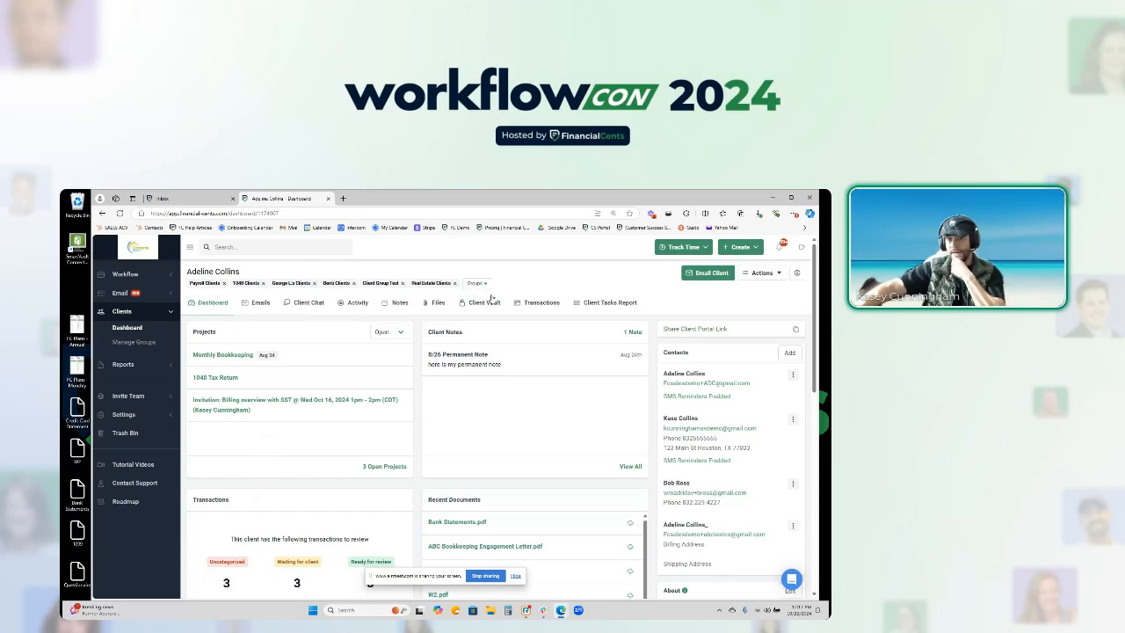
pyautogui.click(520, 303)
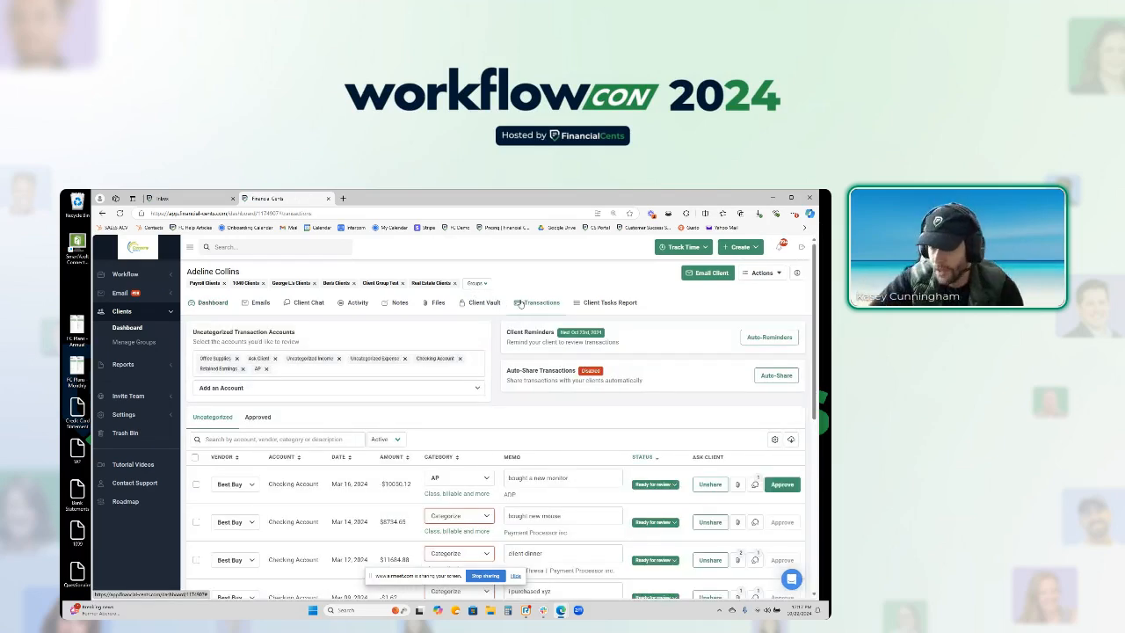
pyautogui.scroll(-5, 498, 422)
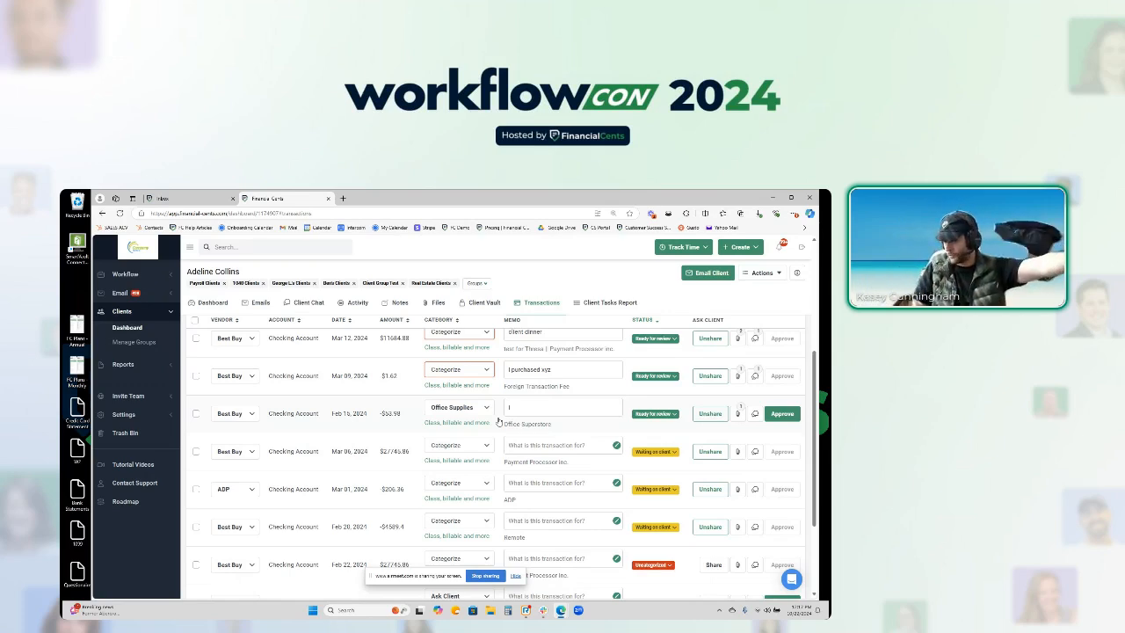
pyautogui.scroll(5, 499, 422)
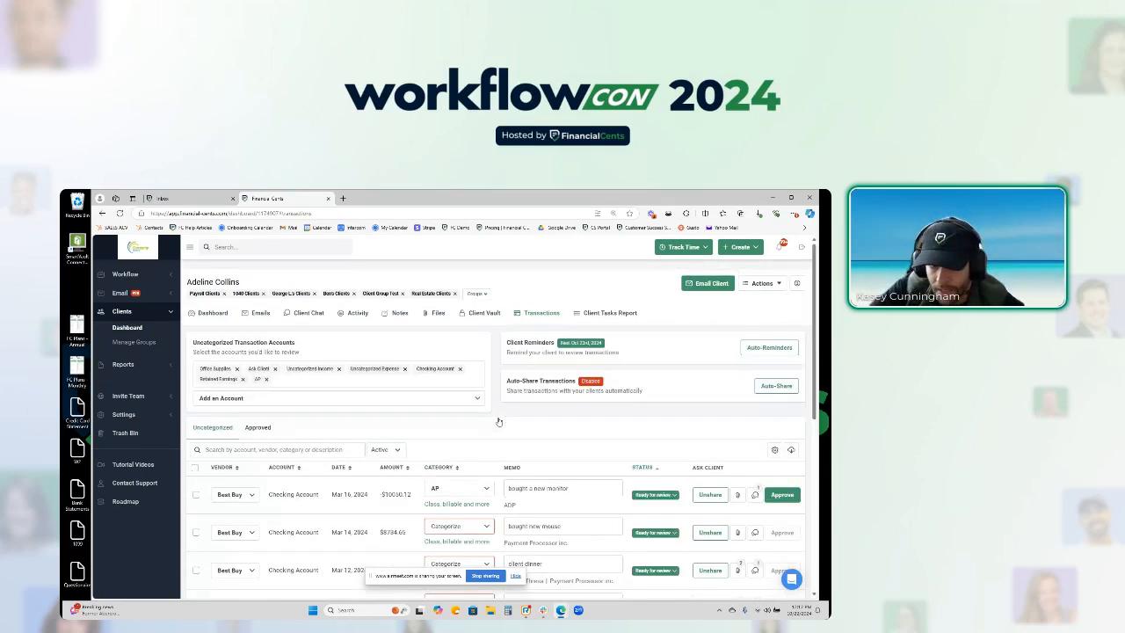
pyautogui.scroll(3, 186, 345)
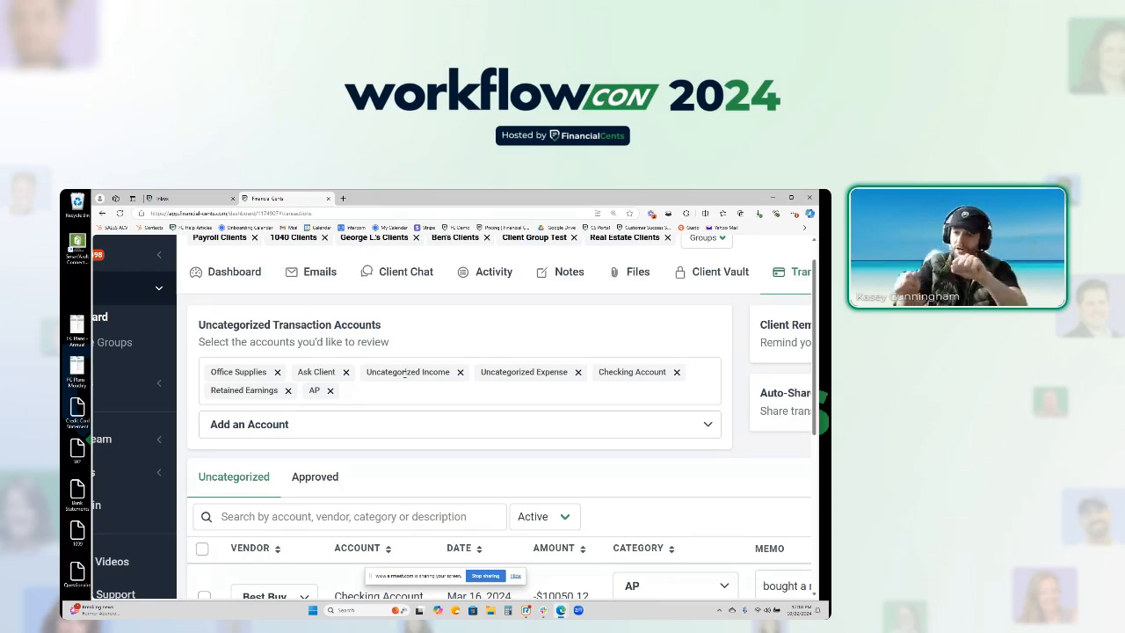
pyautogui.hotkey('ctrl', '0')
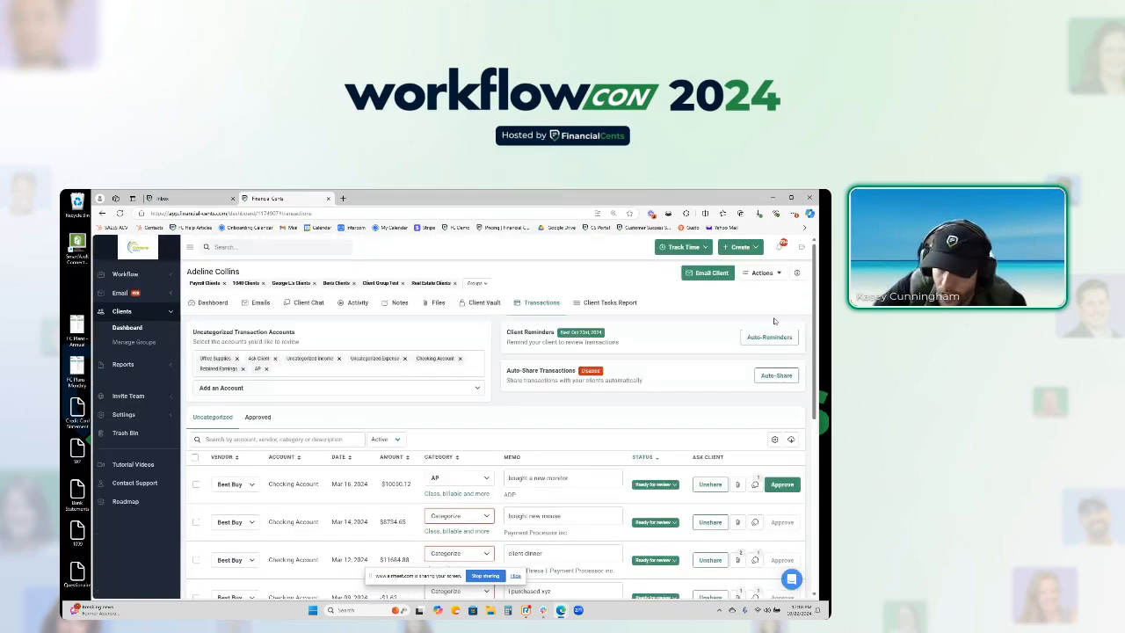
# Step: Set the client's transaction auto-reminders to every 3 days
pyautogui.click(769, 336)
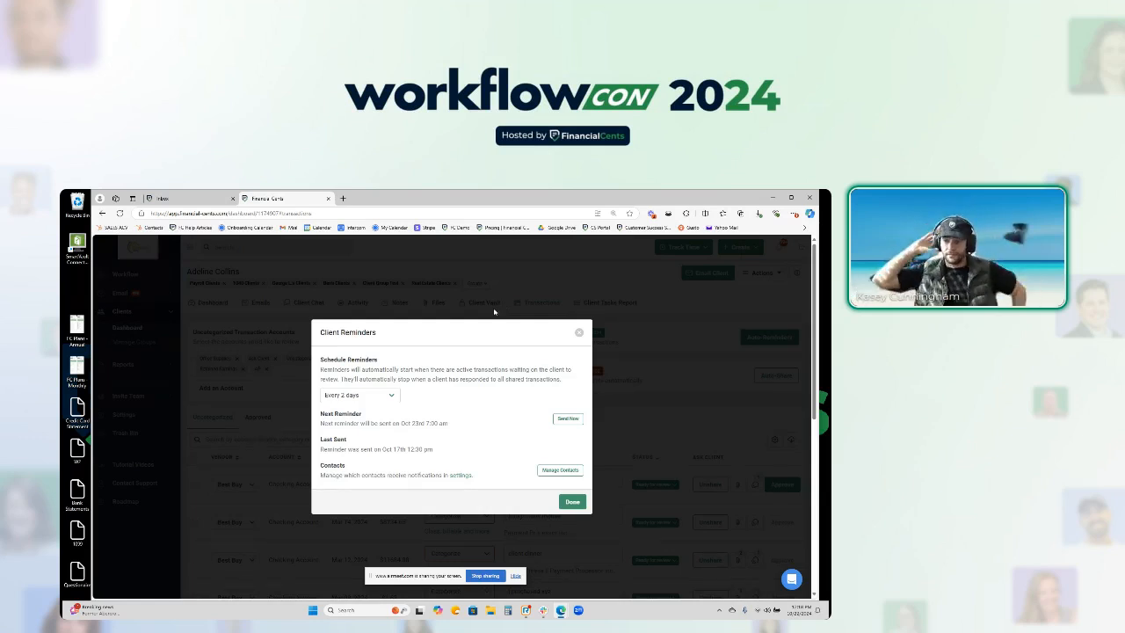
pyautogui.click(390, 395)
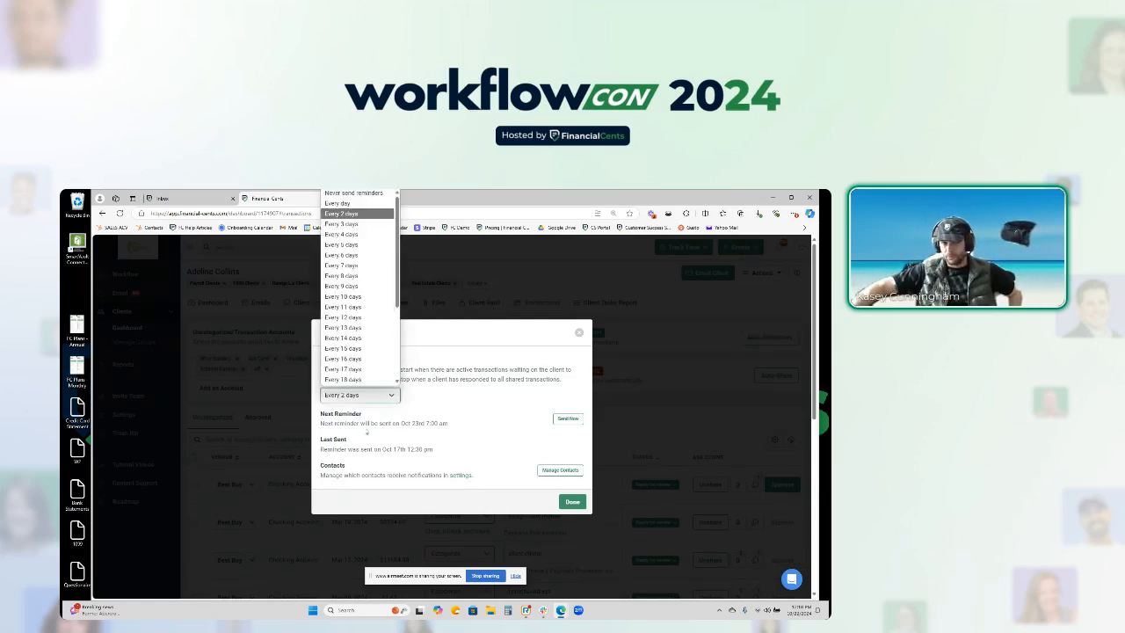
pyautogui.click(356, 227)
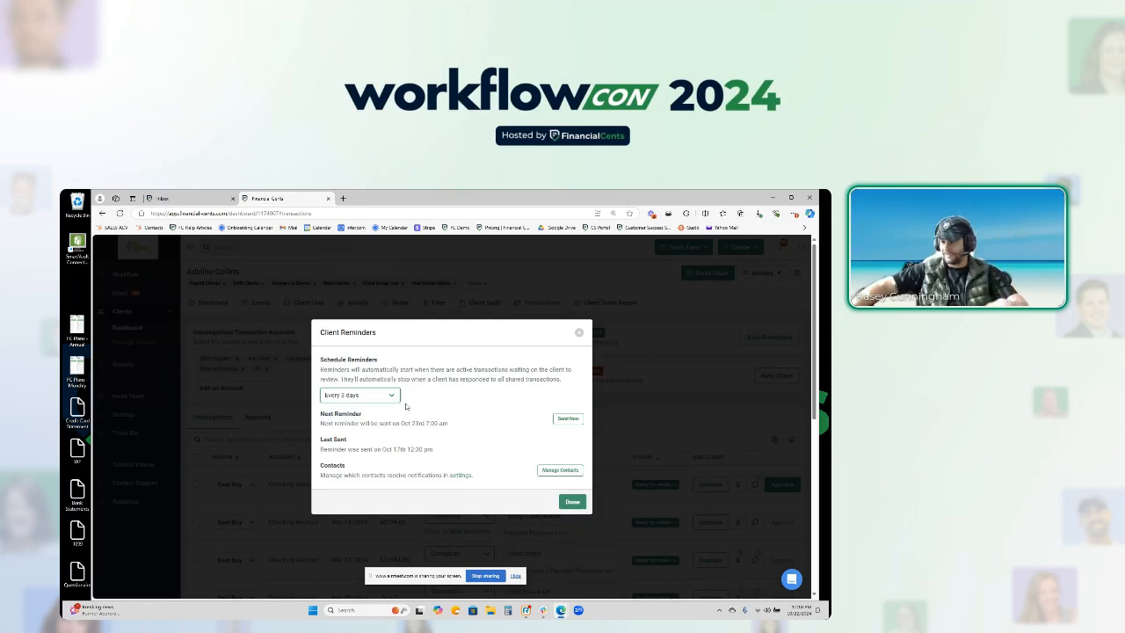
# Step: Review the three contacts notified about transactions, close the settings, and open Auto-Share settings
pyautogui.click(559, 470)
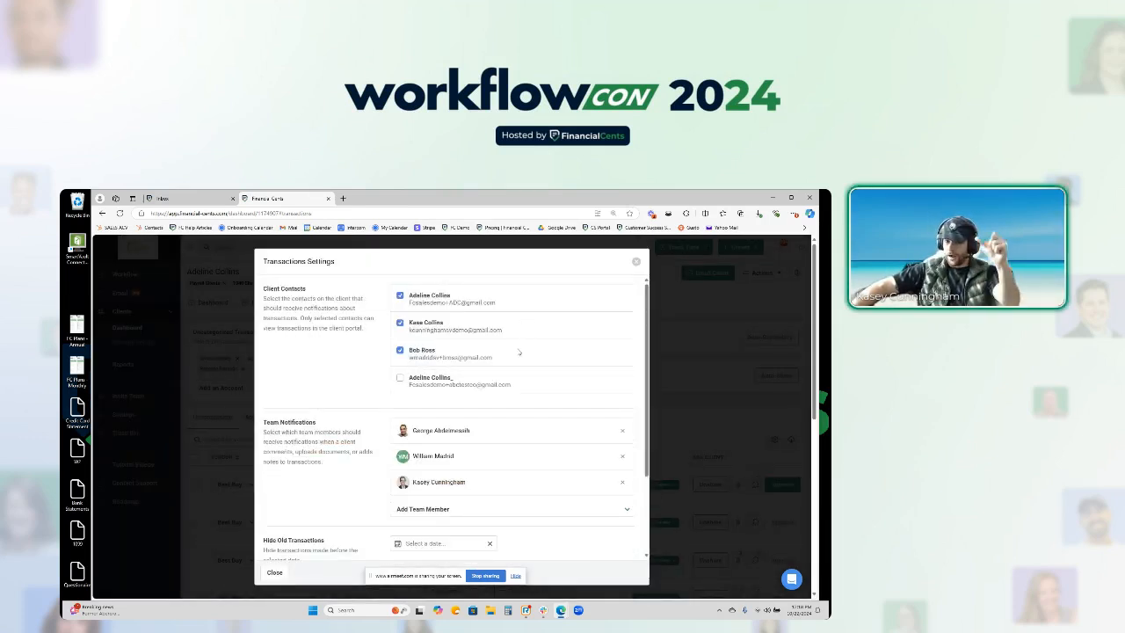
pyautogui.moveTo(514, 362); pyautogui.dragTo(406, 291)
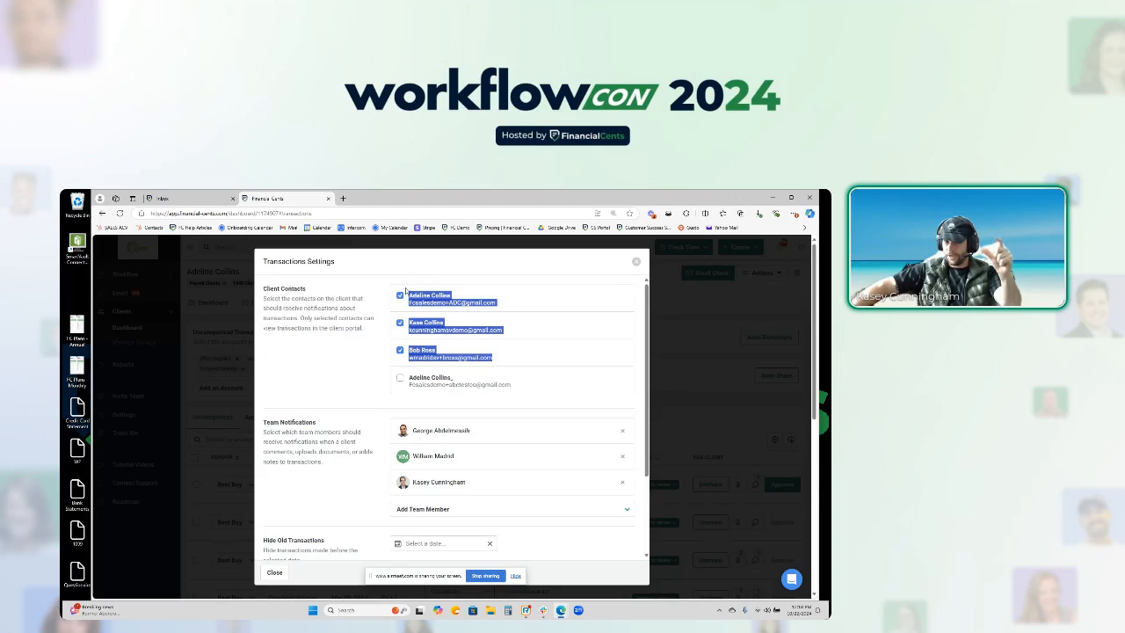
pyautogui.click(384, 379)
pyautogui.scroll(-1, 475, 458)
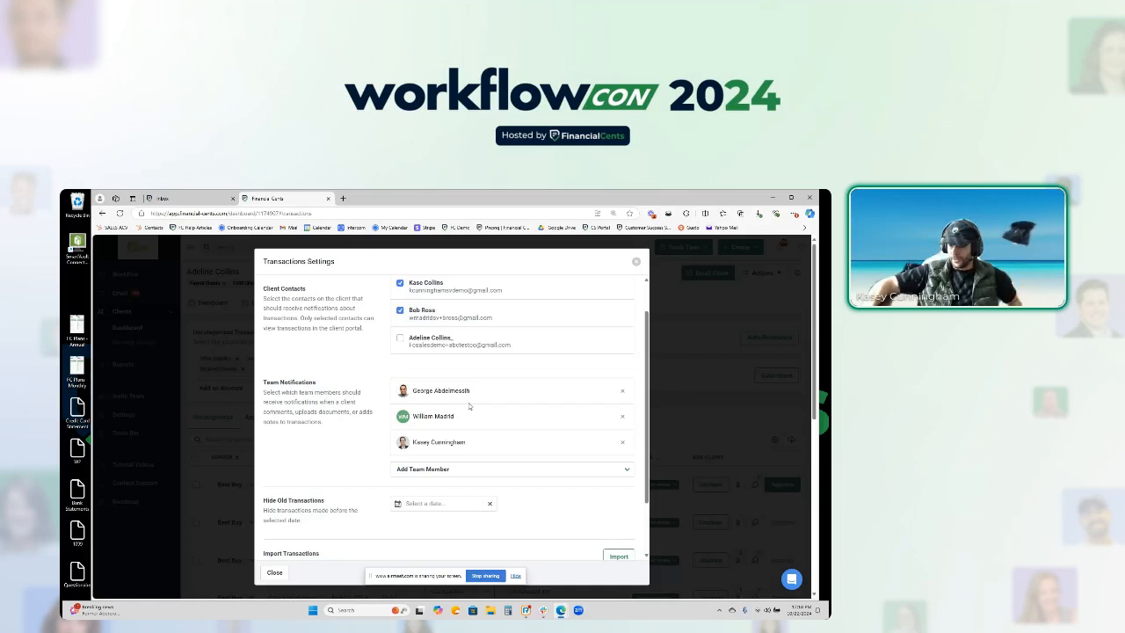
pyautogui.click(636, 261)
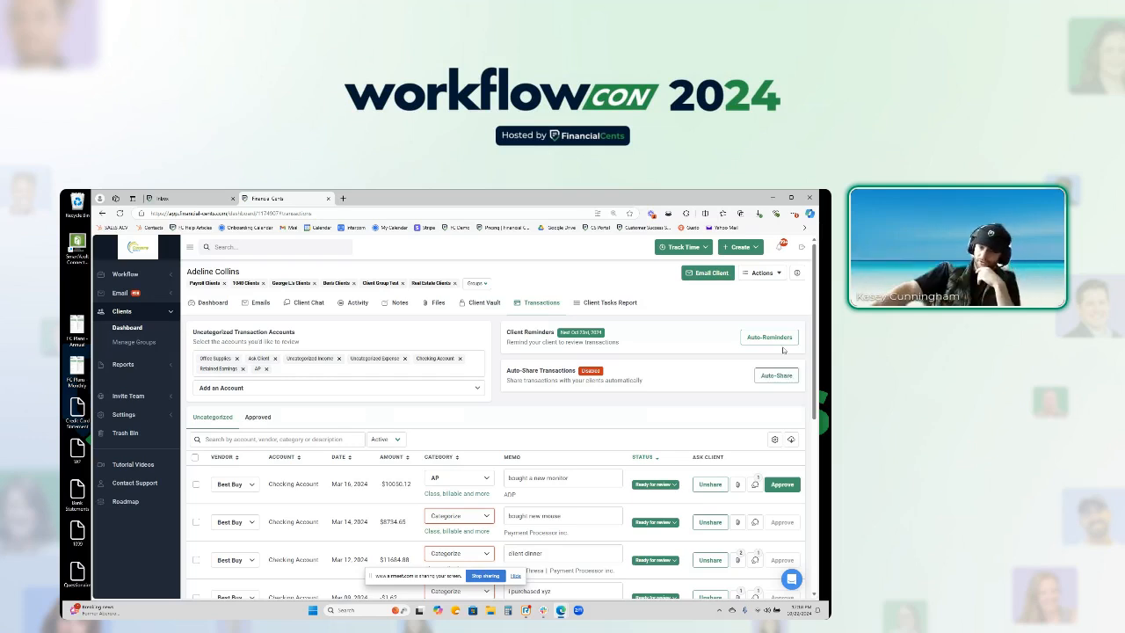
pyautogui.click(773, 376)
# Step: Switch auto-share Status to Enabled to preview the weekly Monday schedule, then close without saving
pyautogui.click(465, 387)
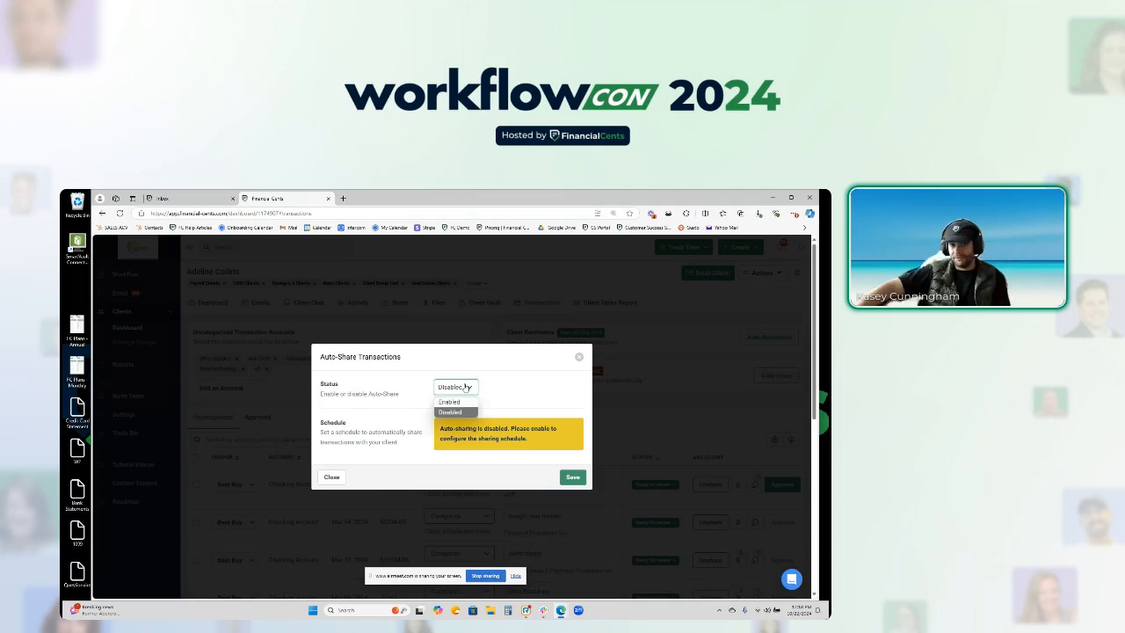
pyautogui.click(465, 403)
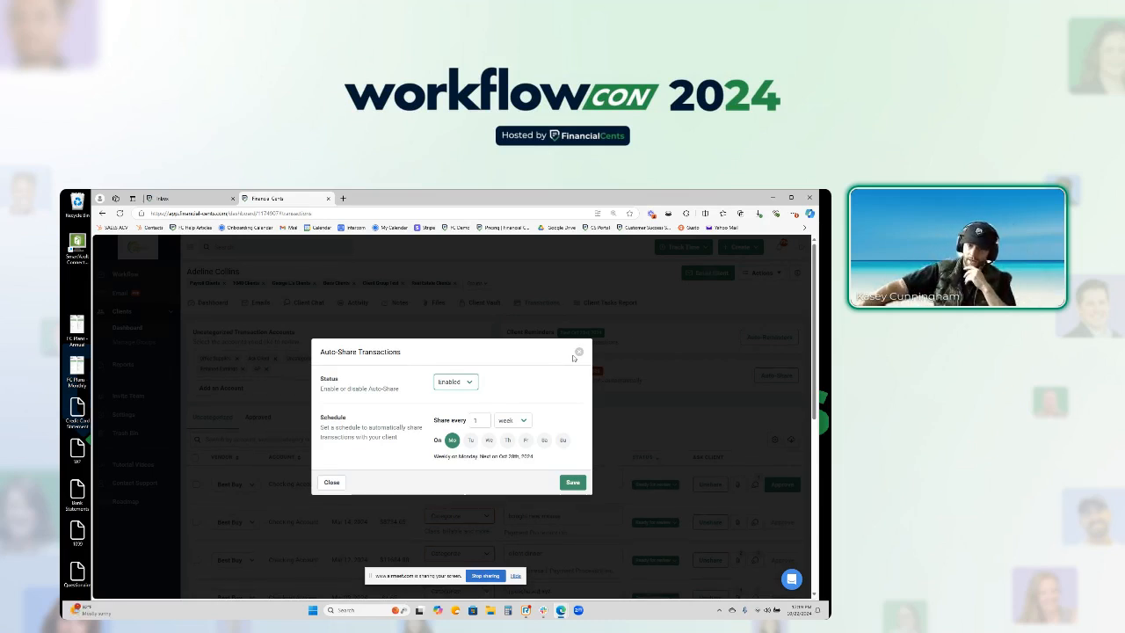
pyautogui.click(580, 353)
# Step: Scroll through the transaction statuses, then switch to the Edge window showing the Gmail email
pyautogui.scroll(-1, 678, 472)
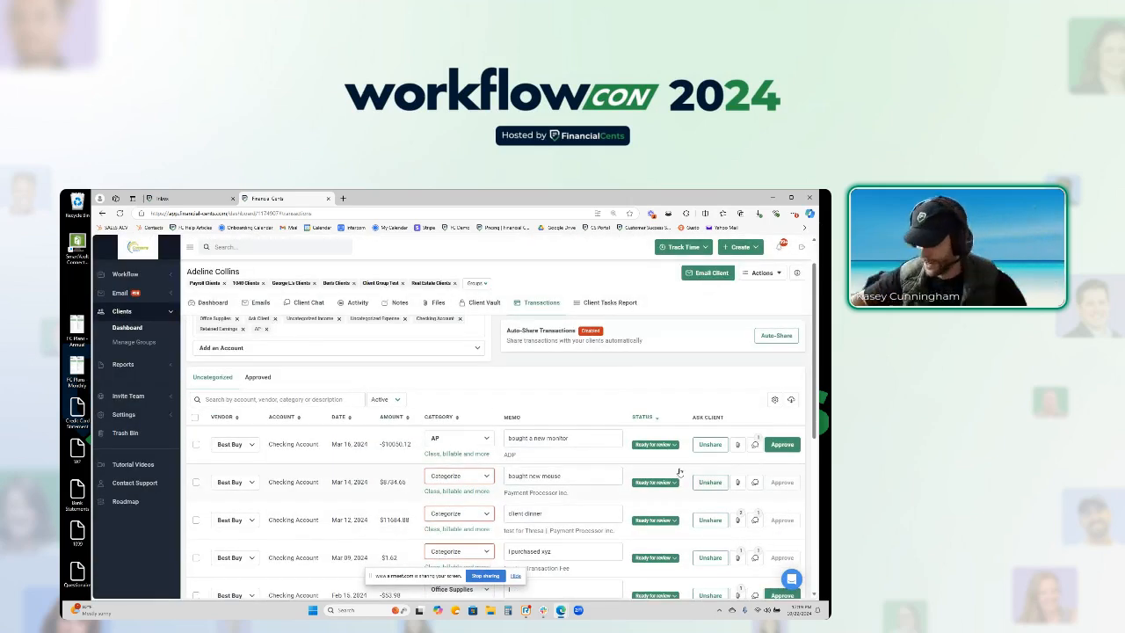
pyautogui.scroll(-2, 678, 472)
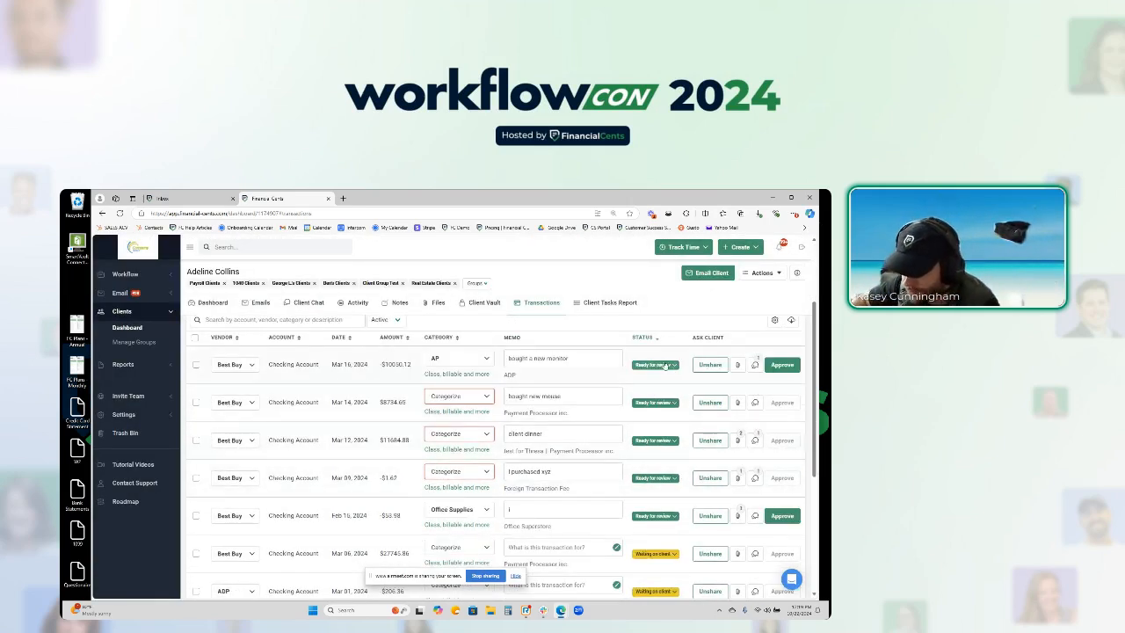
pyautogui.scroll(-6, 694, 440)
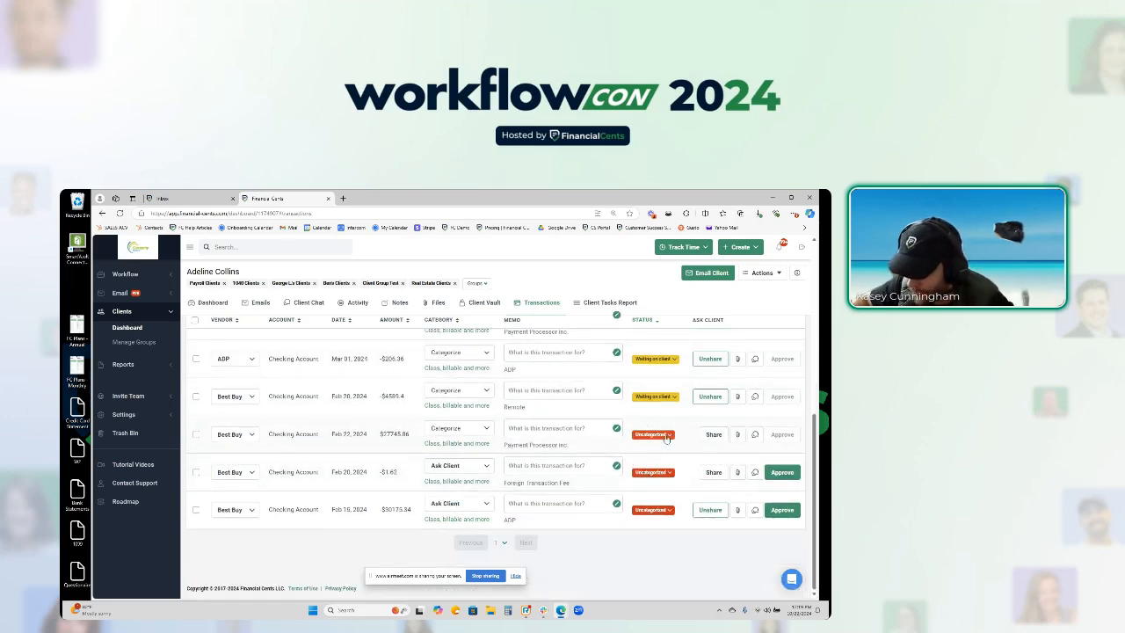
pyautogui.scroll(3, 666, 440)
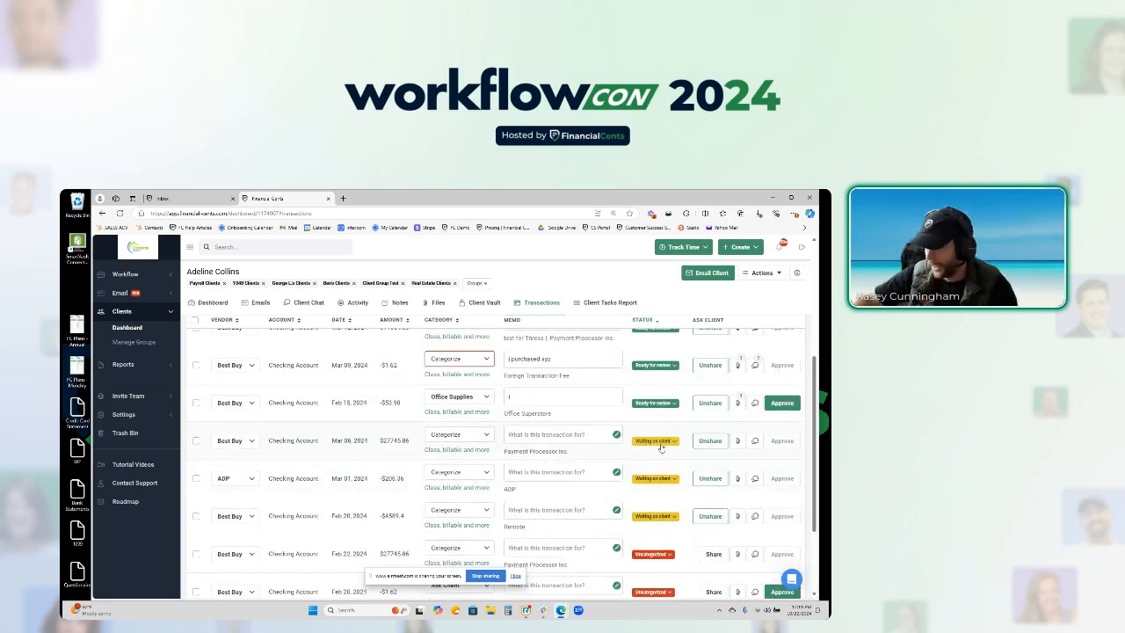
pyautogui.scroll(3, 661, 446)
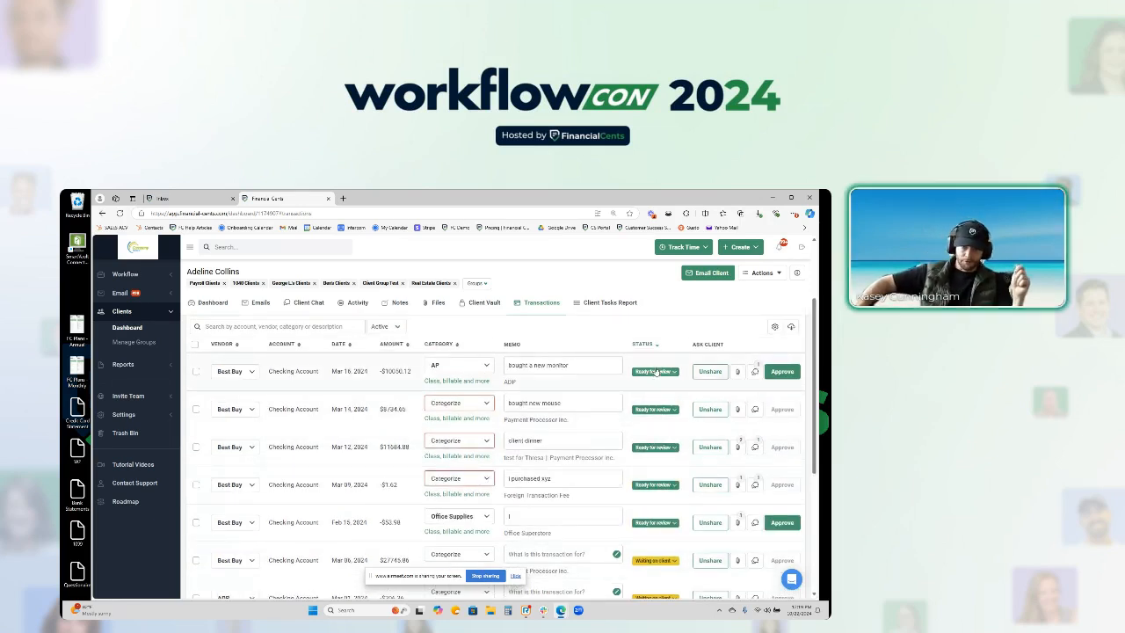
pyautogui.moveTo(560, 610)
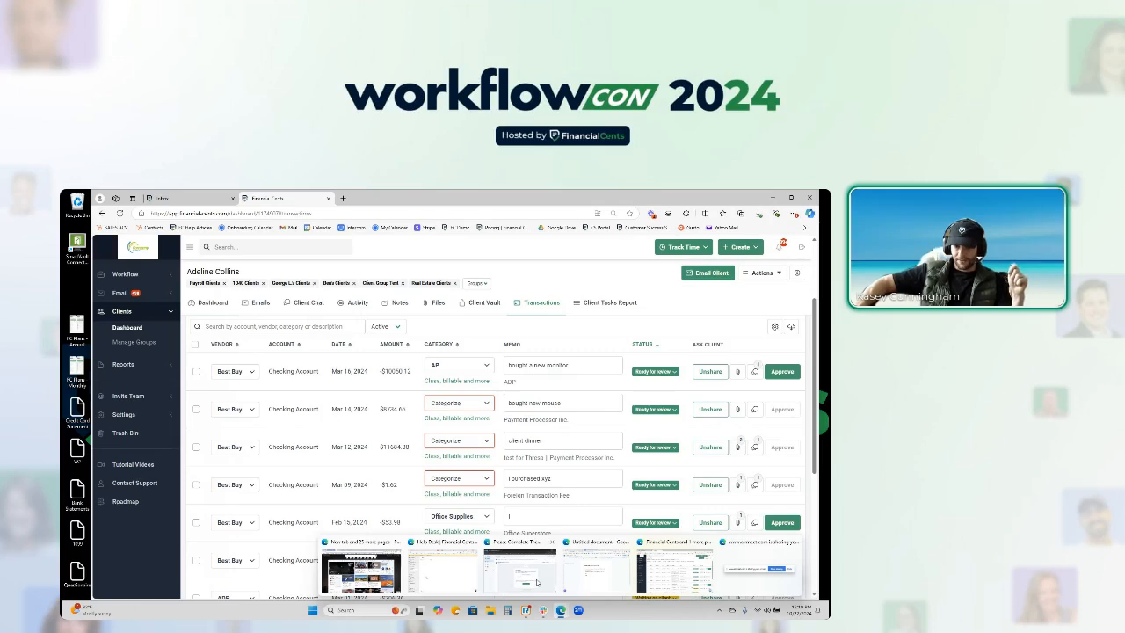
pyautogui.click(463, 563)
# Step: Open the client's task link from the email and enter the texted authentication code to access the secure portal
pyautogui.click(482, 517)
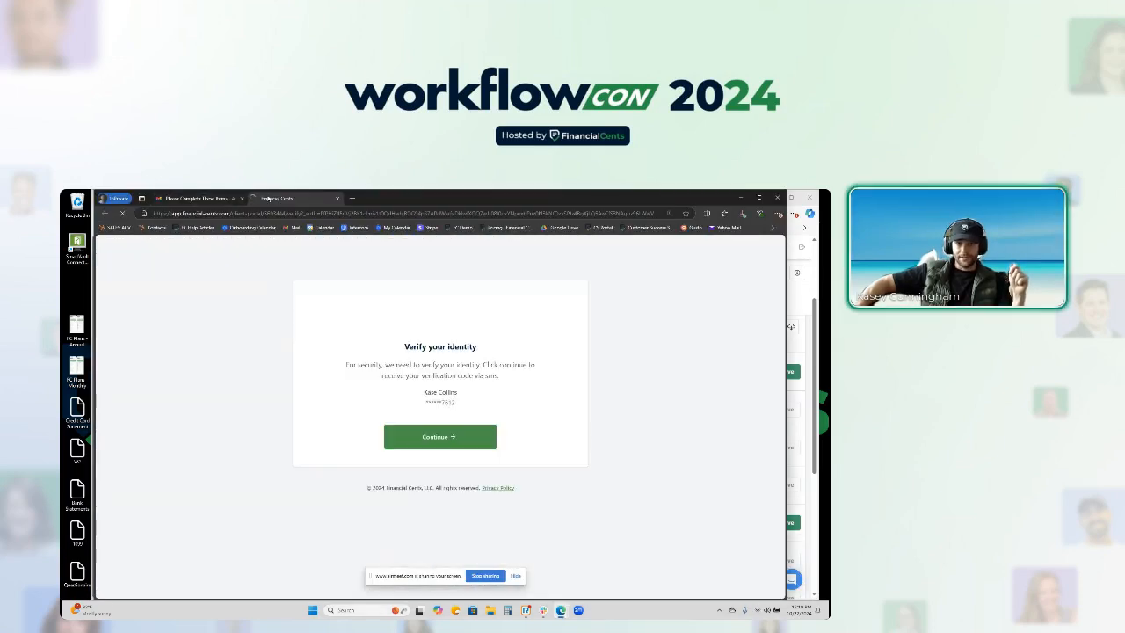
pyautogui.click(426, 430)
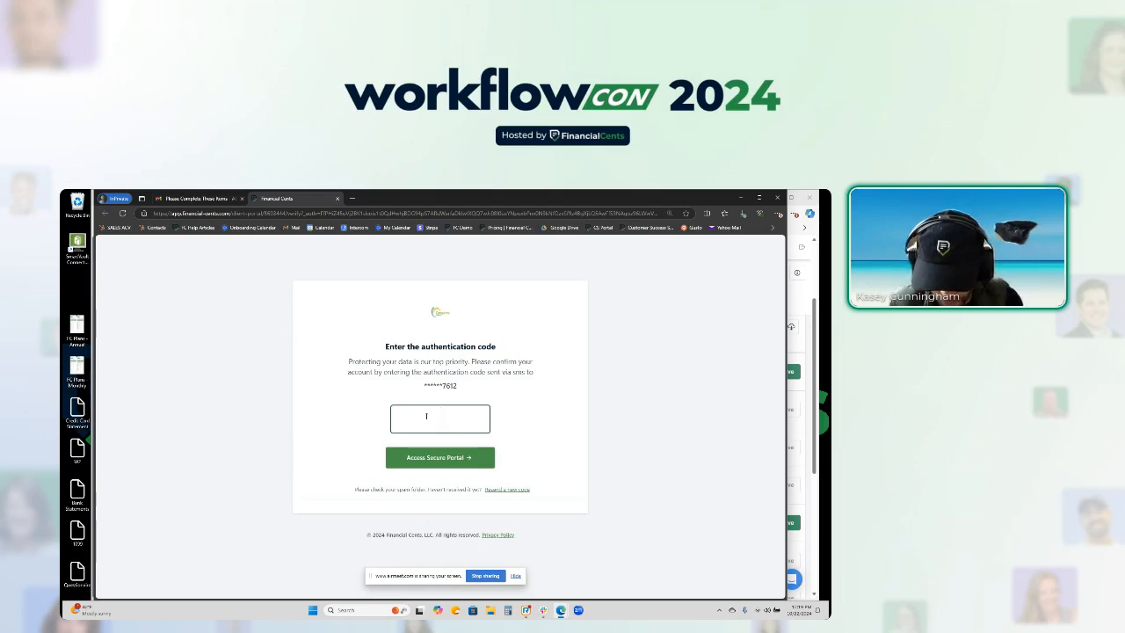
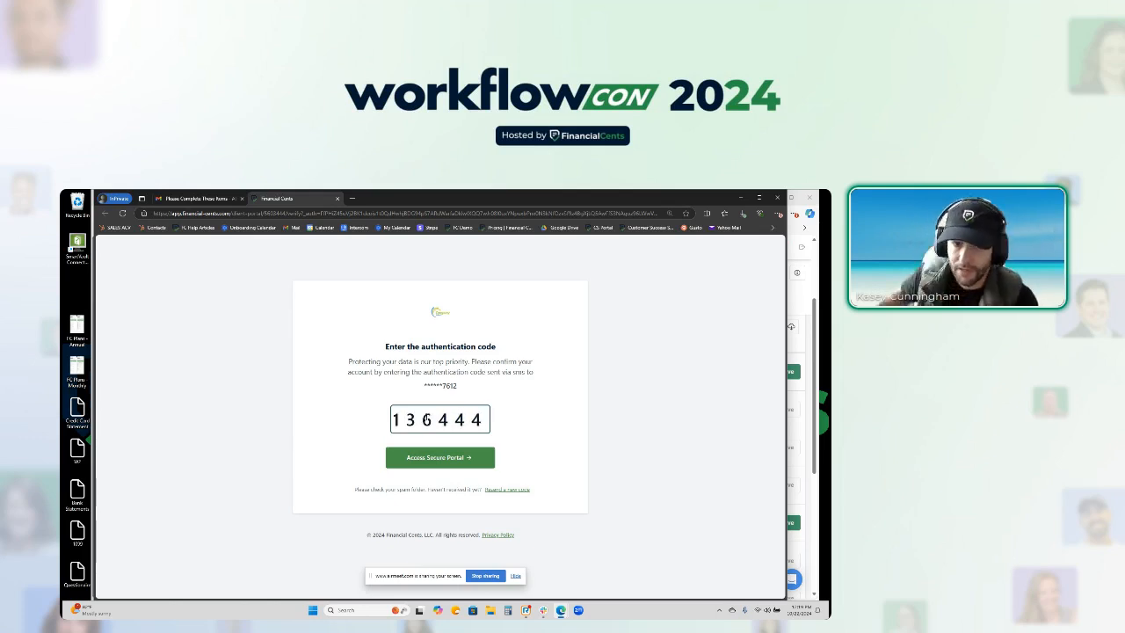
pyautogui.press('Return')
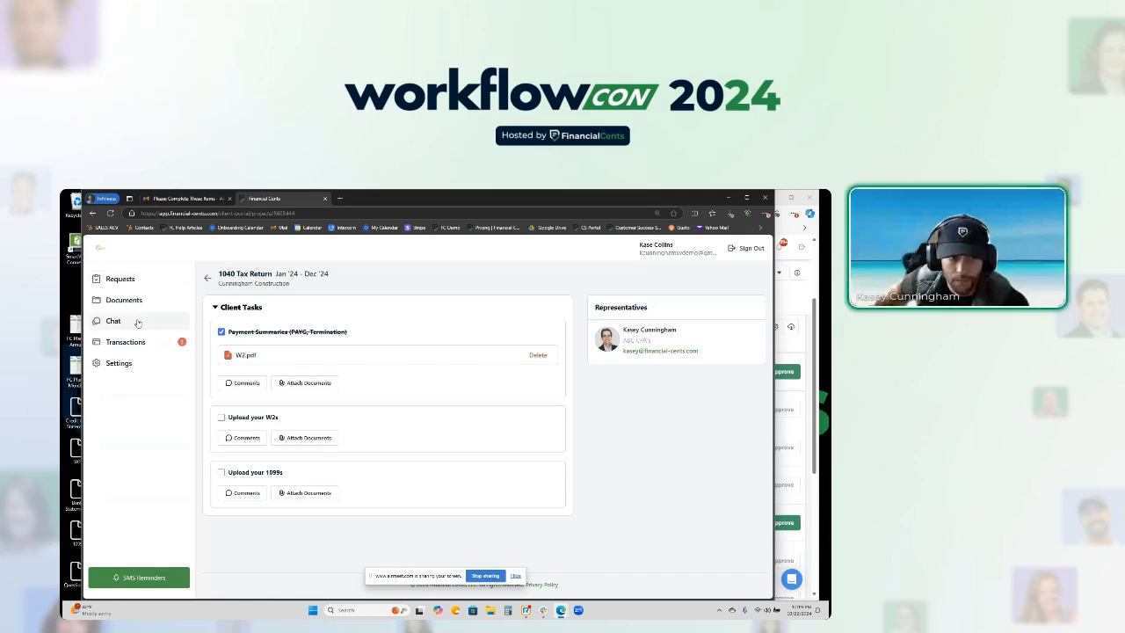
# Step: On the portal's Transactions page, write the memo 'purchased office sup' for the $53.98 charge
pyautogui.click(125, 341)
pyautogui.scroll(-5, 316, 360)
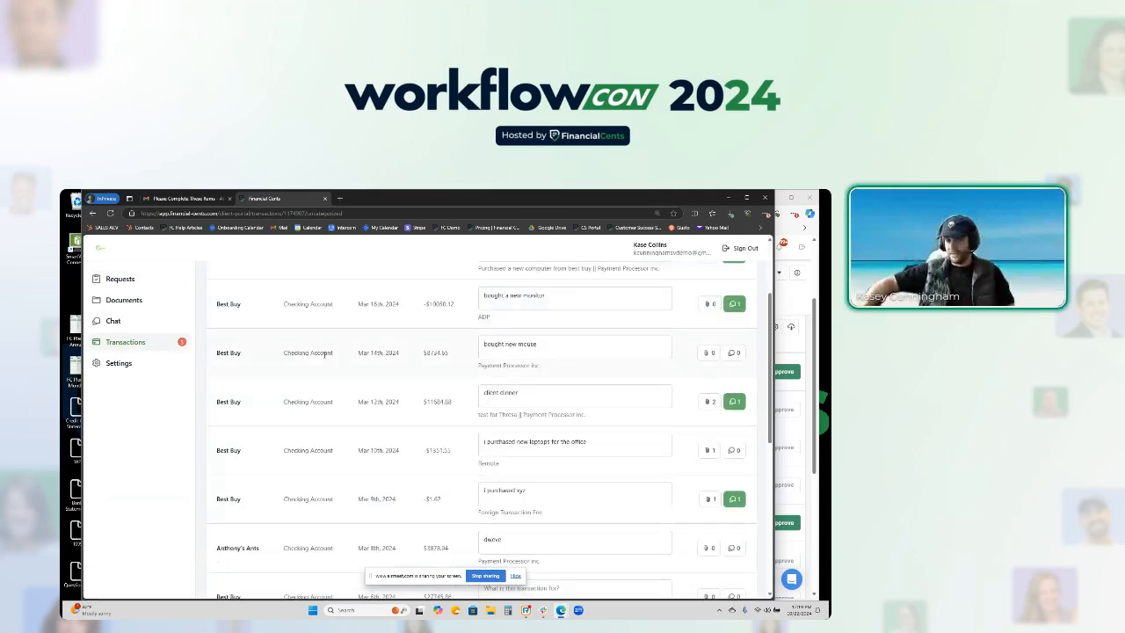
pyautogui.scroll(-5, 327, 368)
pyautogui.scroll(10, 353, 399)
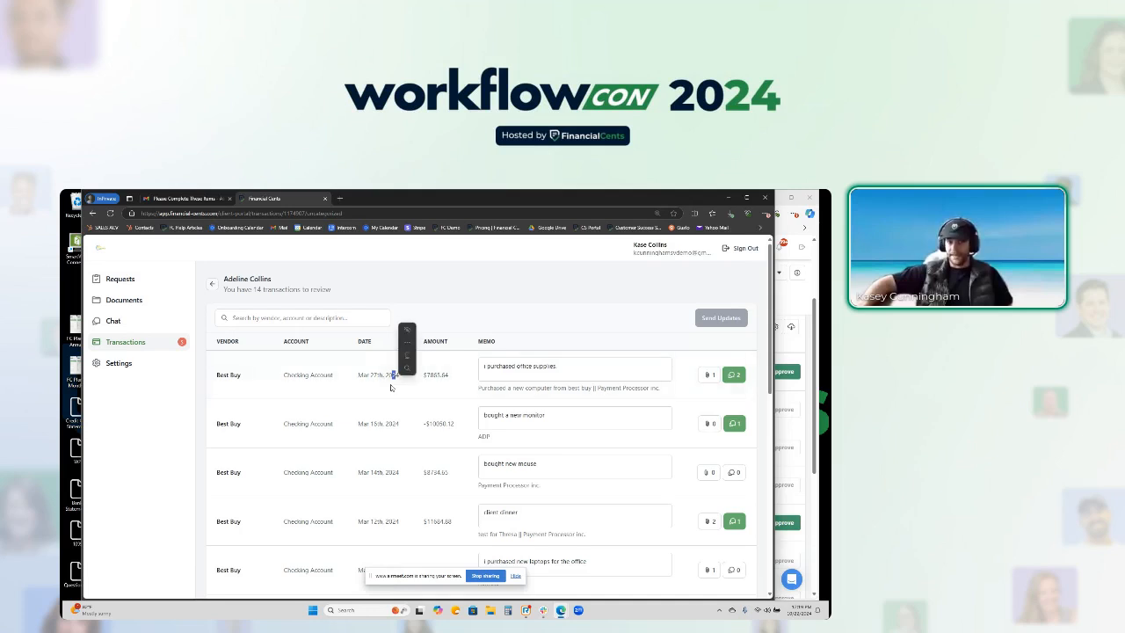
pyautogui.scroll(-10, 394, 378)
pyautogui.click(524, 526)
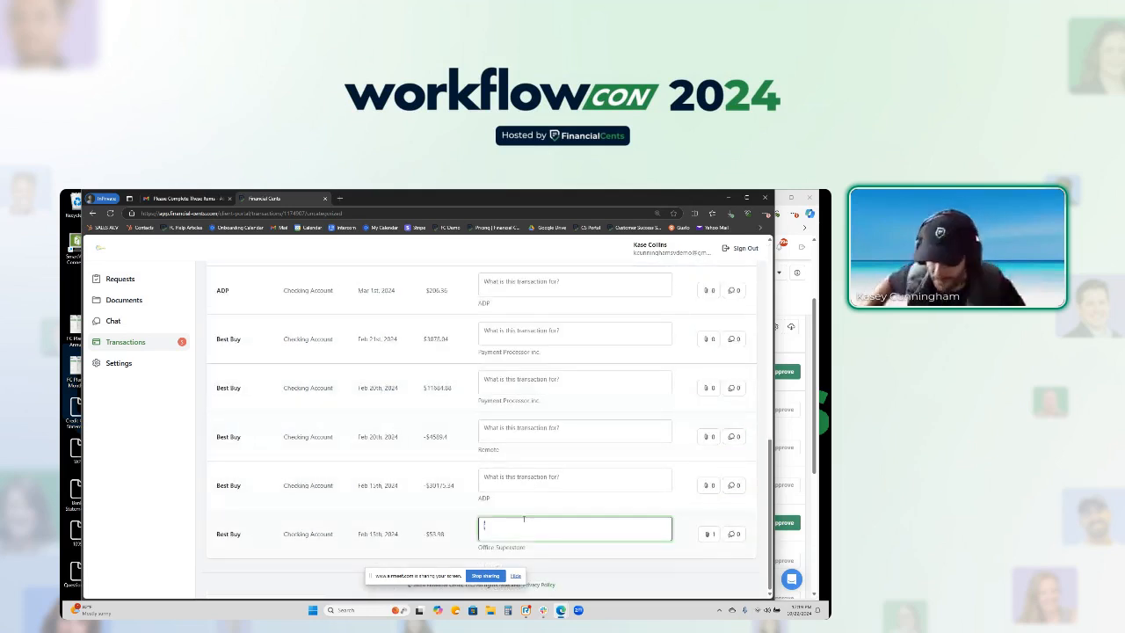
pyautogui.write('purcha')
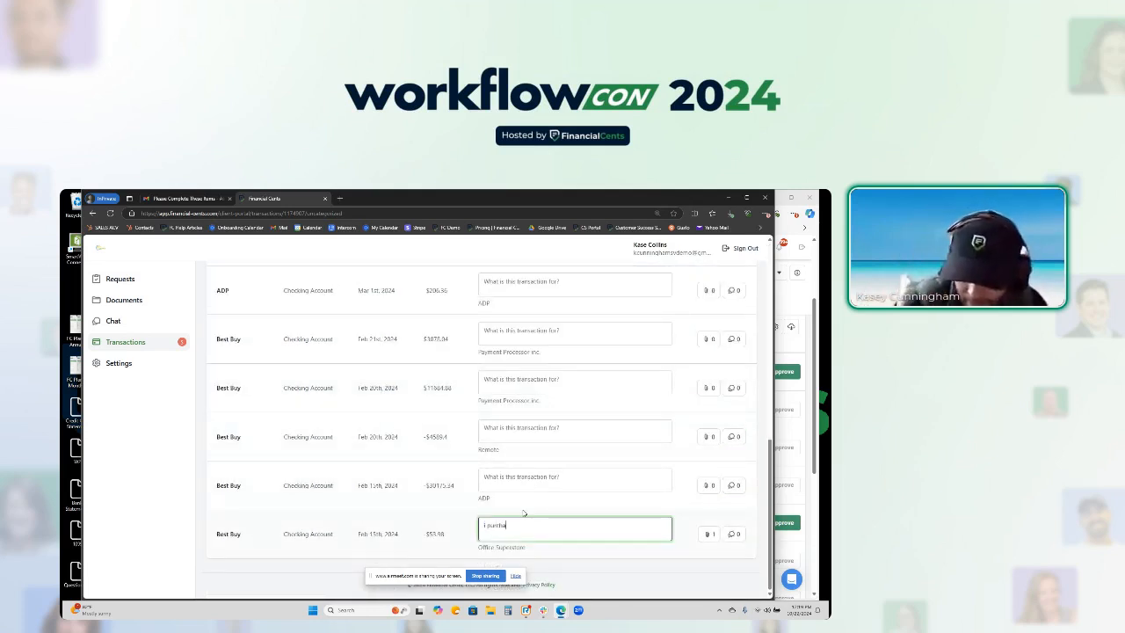
pyautogui.write('sed office supplies')
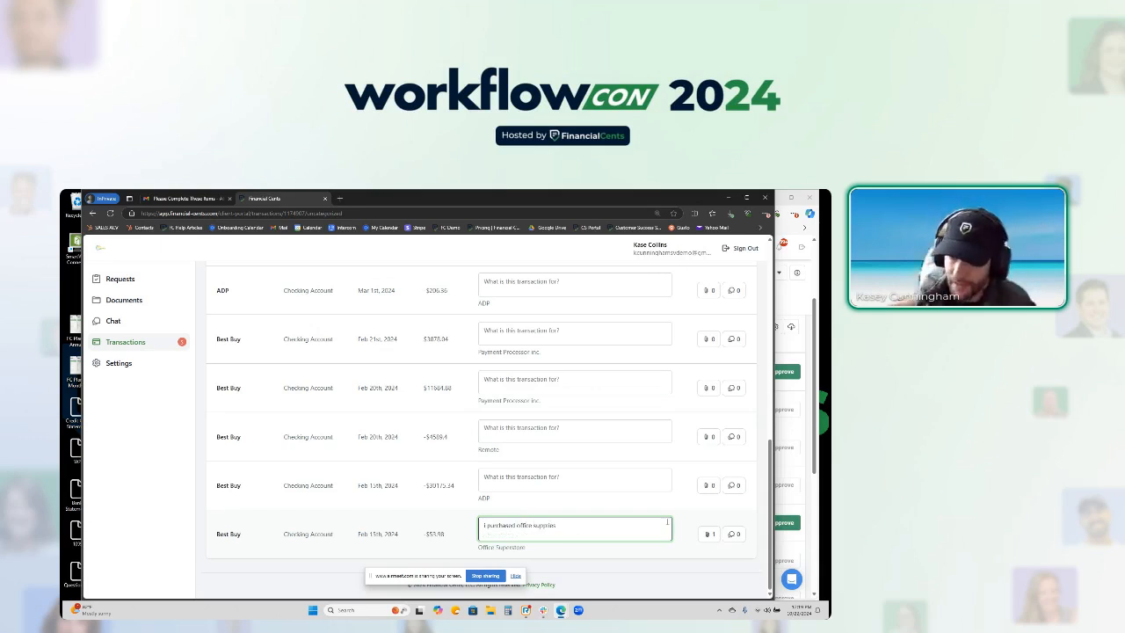
# Step: Keep the charge's attached Bank Statements.pdf, send the updates to the accountant, and return to the dashboard
pyautogui.click(709, 534)
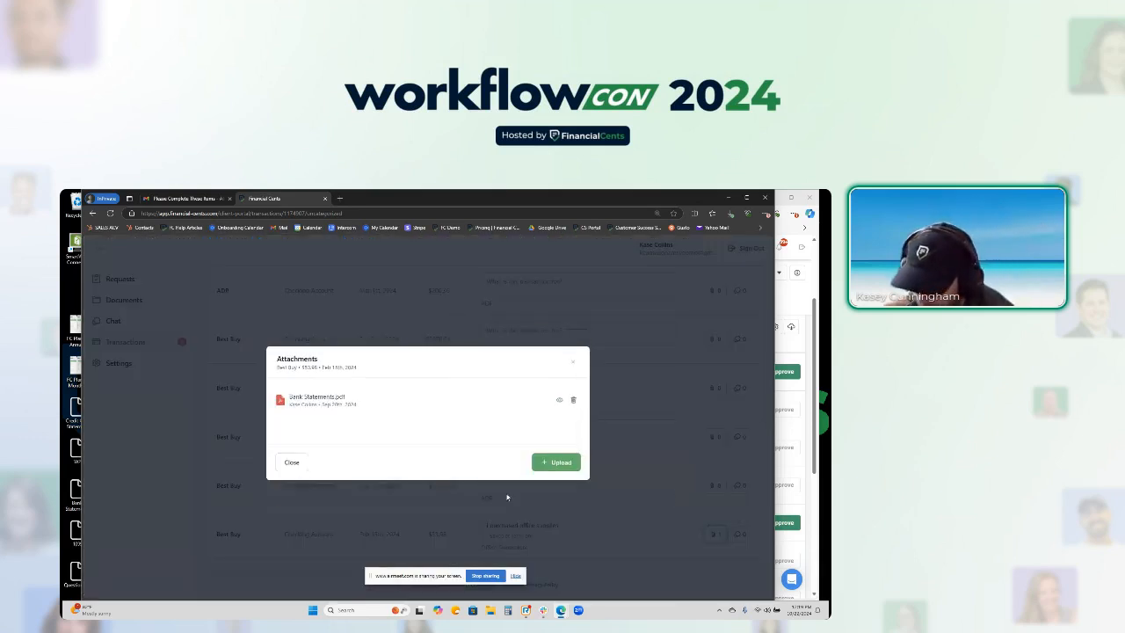
pyautogui.click(573, 400)
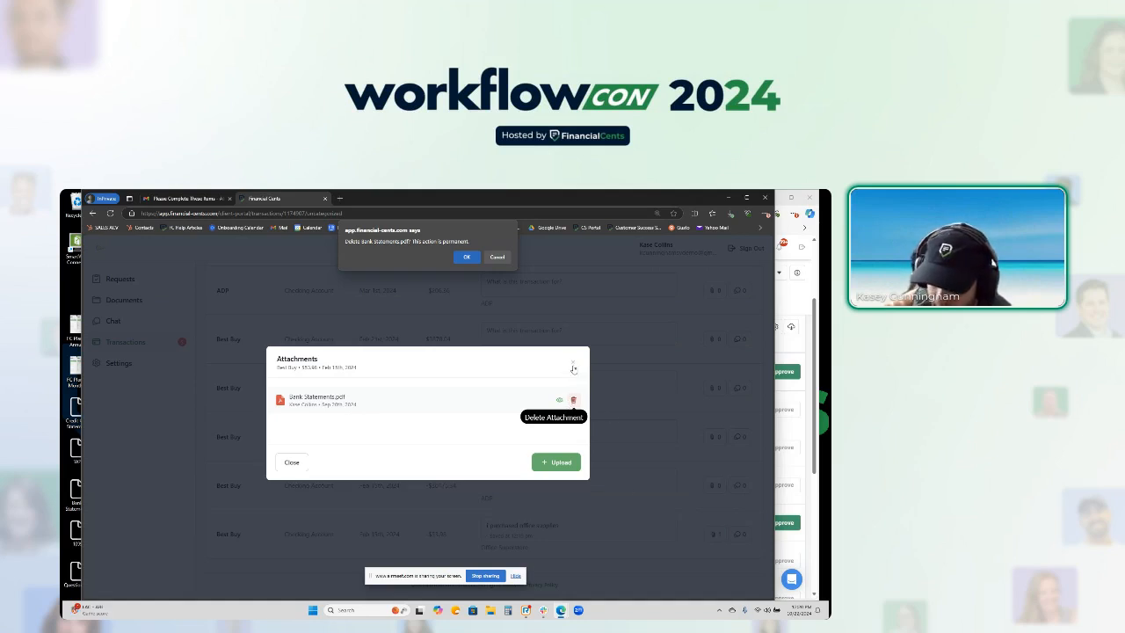
pyautogui.click(501, 257)
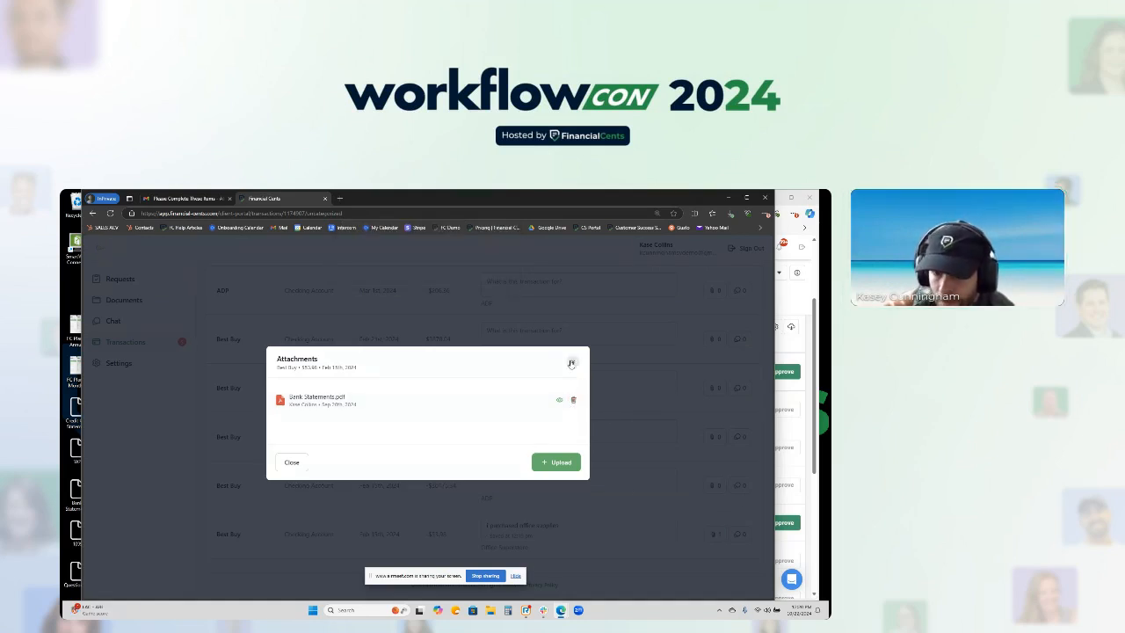
pyautogui.click(572, 362)
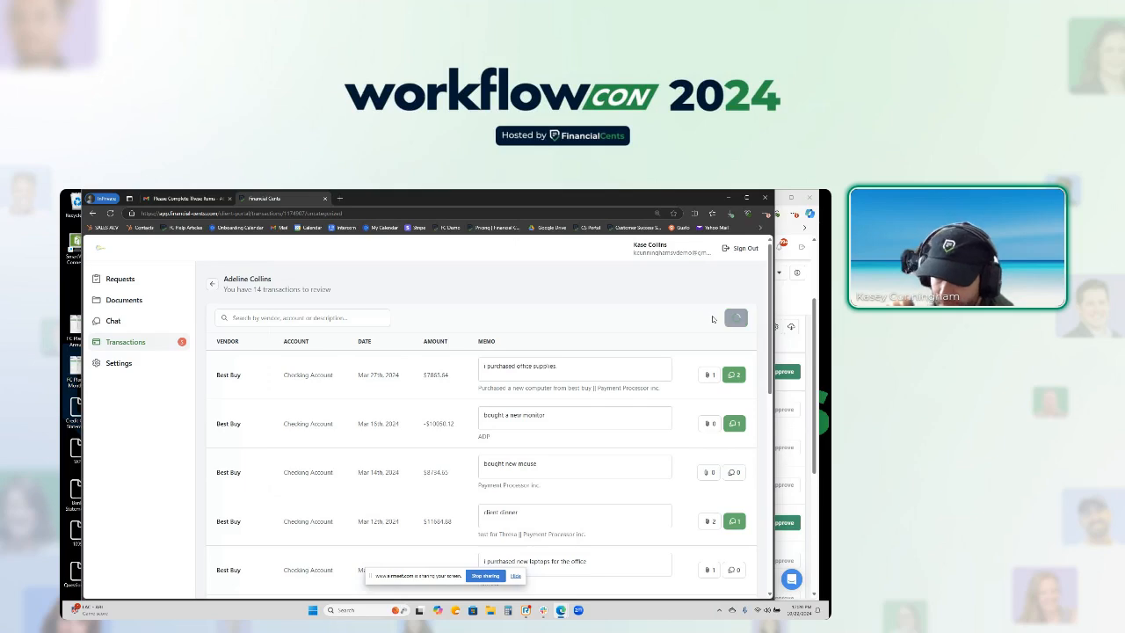
pyautogui.click(714, 318)
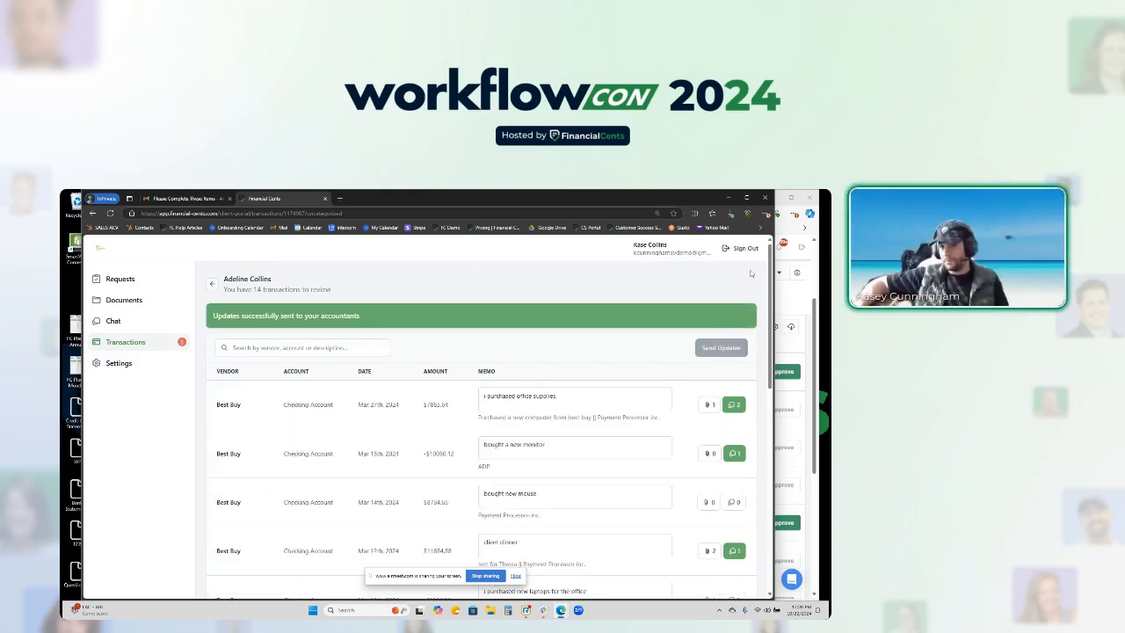
pyautogui.click(791, 302)
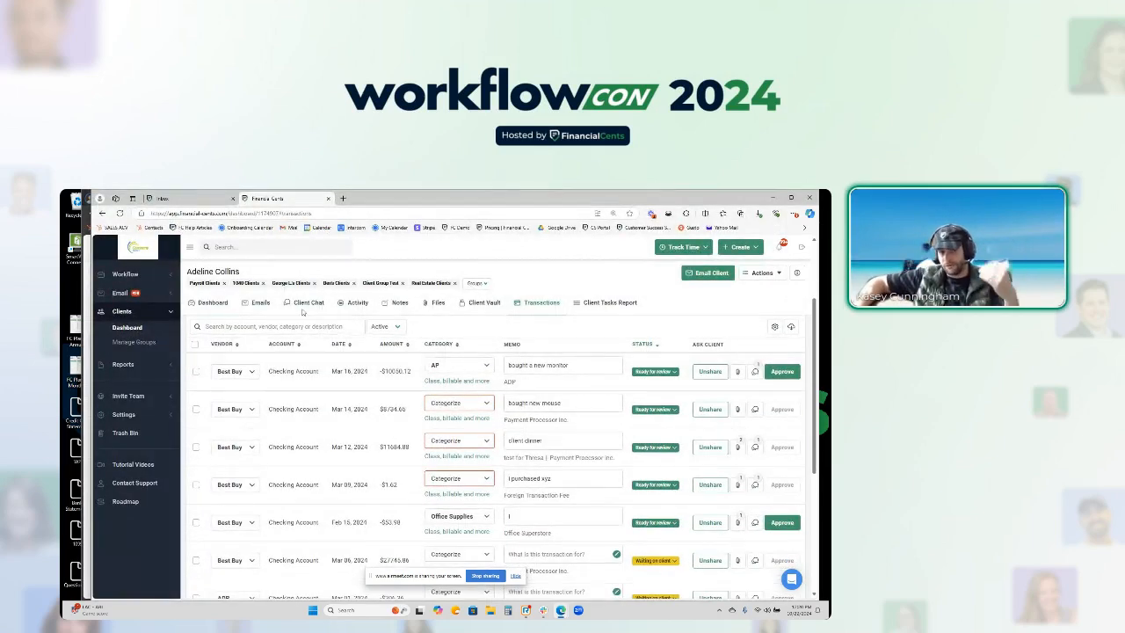
# Step: Reload the firm's Transactions to see the client's office-supplies memo on the $53.98 charge
pyautogui.click(120, 213)
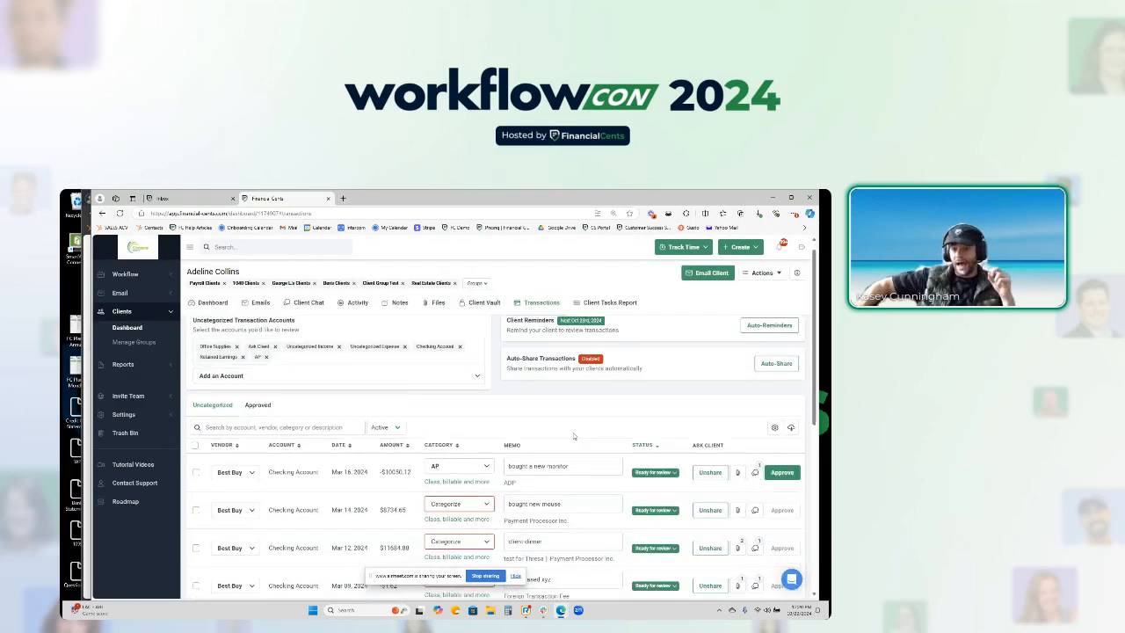
pyautogui.scroll(-2, 574, 435)
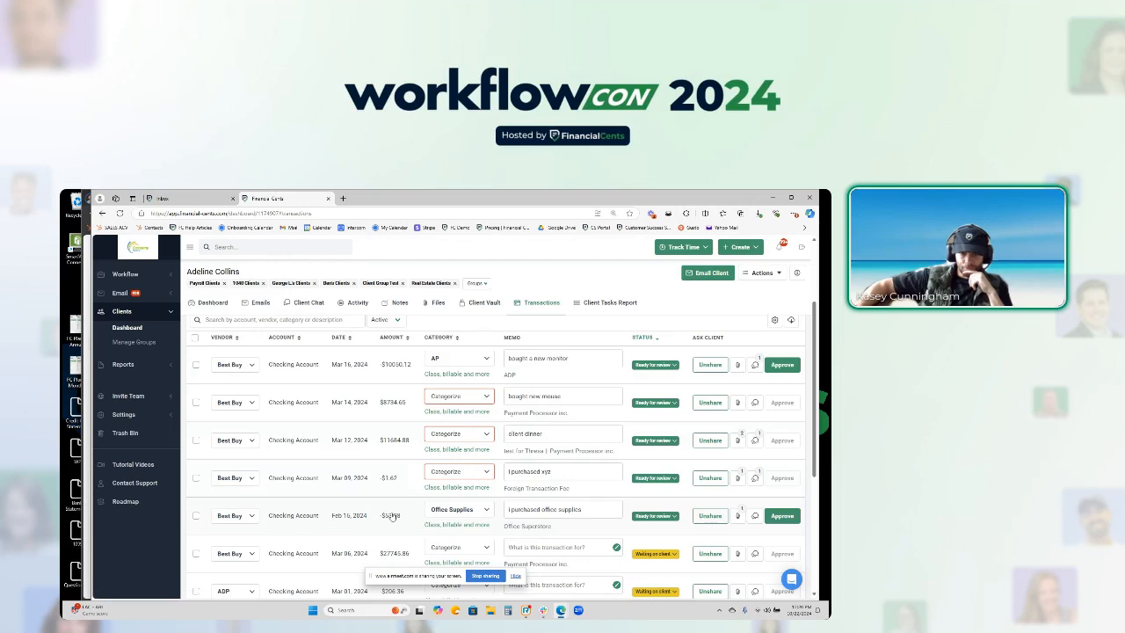
pyautogui.click(534, 511)
pyautogui.moveTo(582, 510); pyautogui.dragTo(507, 511)
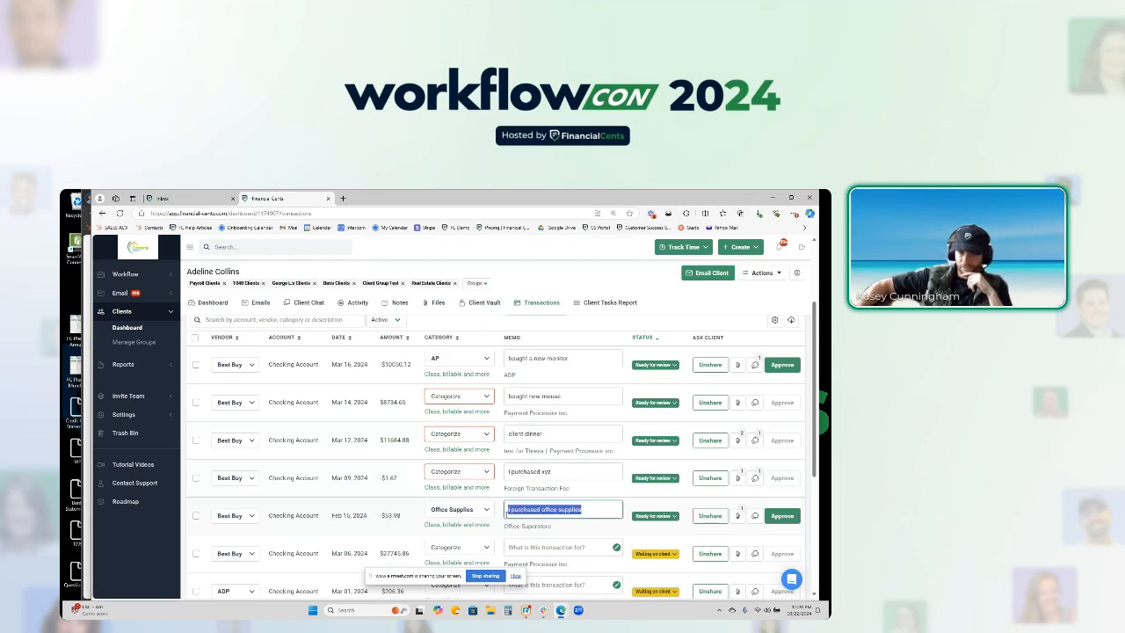
# Step: Preview the Bank Statements.pdf attached to the $53.98 charge, then close it
pyautogui.click(737, 515)
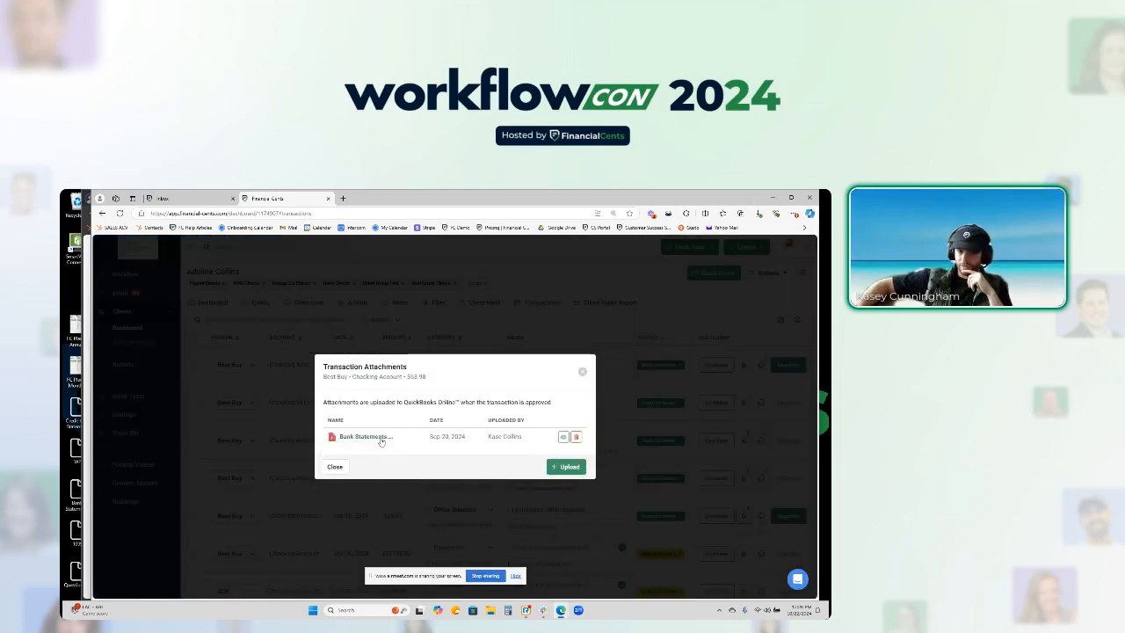
pyautogui.click(381, 439)
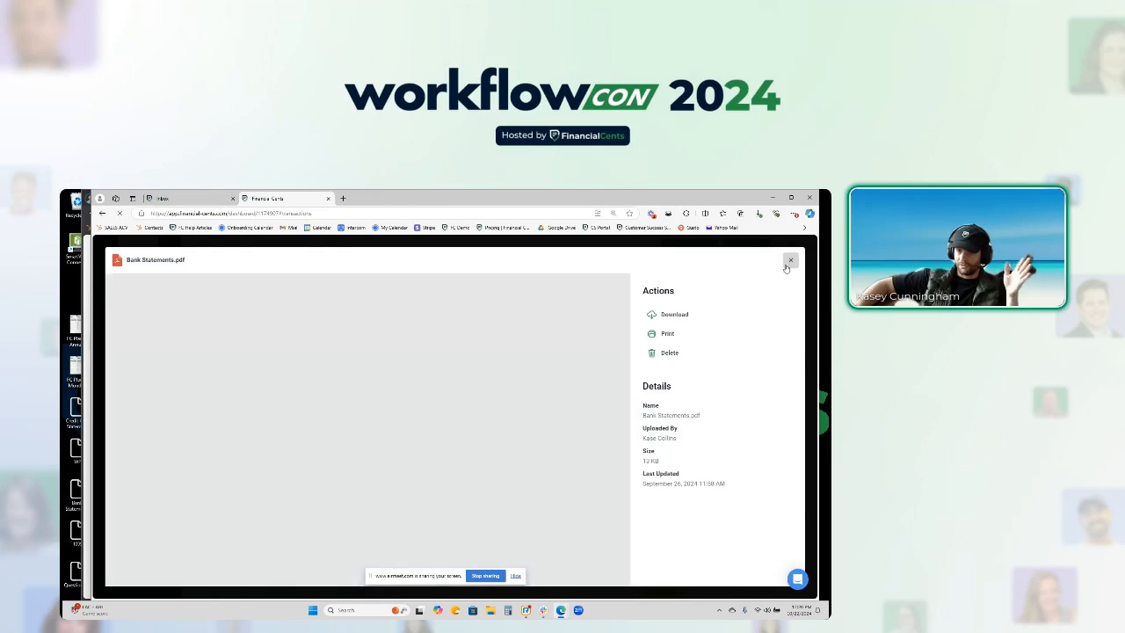
pyautogui.click(789, 263)
pyautogui.click(581, 371)
pyautogui.click(470, 509)
pyautogui.scroll(-2, 510, 507)
# Step: Categorize the $53.98 charge as Office Supplies with Best Buy as the vendor
pyautogui.click(476, 391)
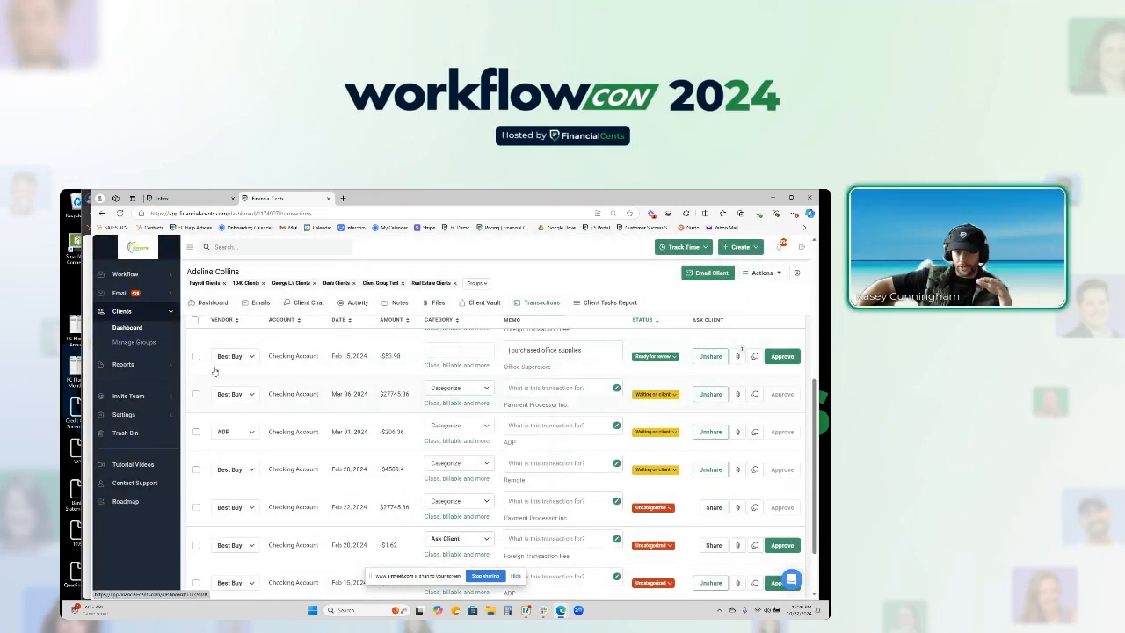
pyautogui.click(235, 358)
pyautogui.click(249, 396)
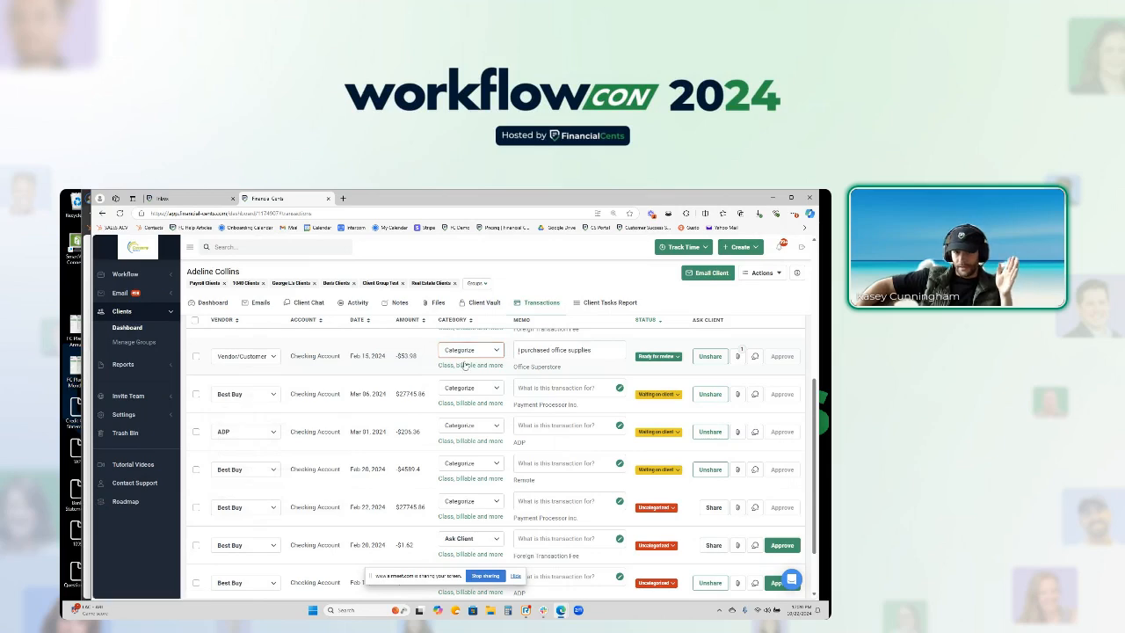
pyautogui.click(460, 430)
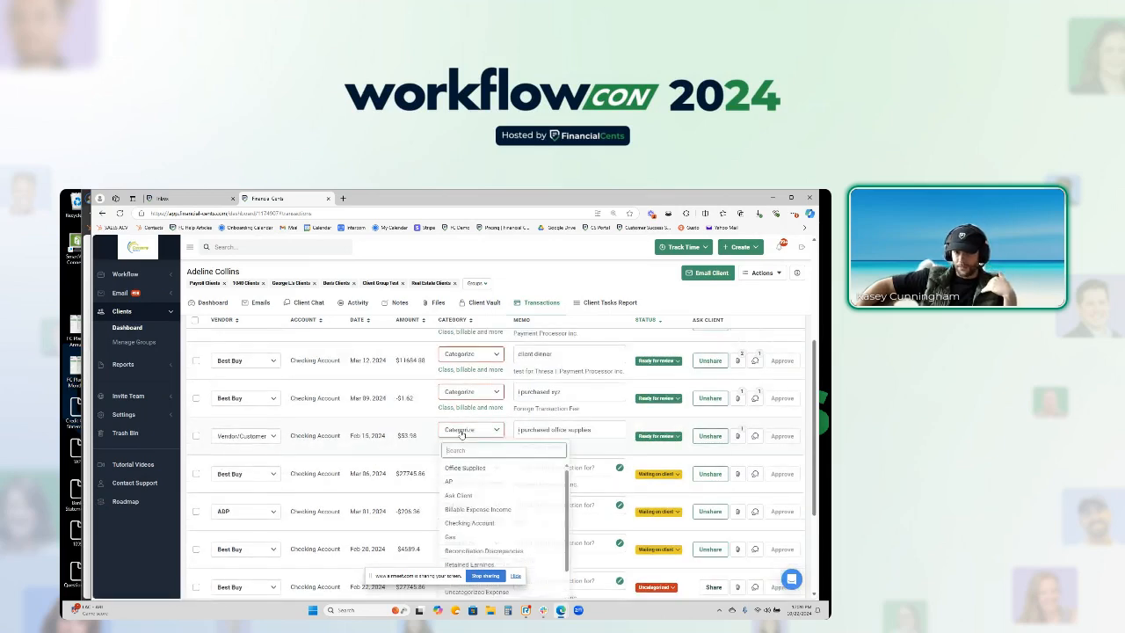
pyautogui.click(490, 505)
pyautogui.click(246, 435)
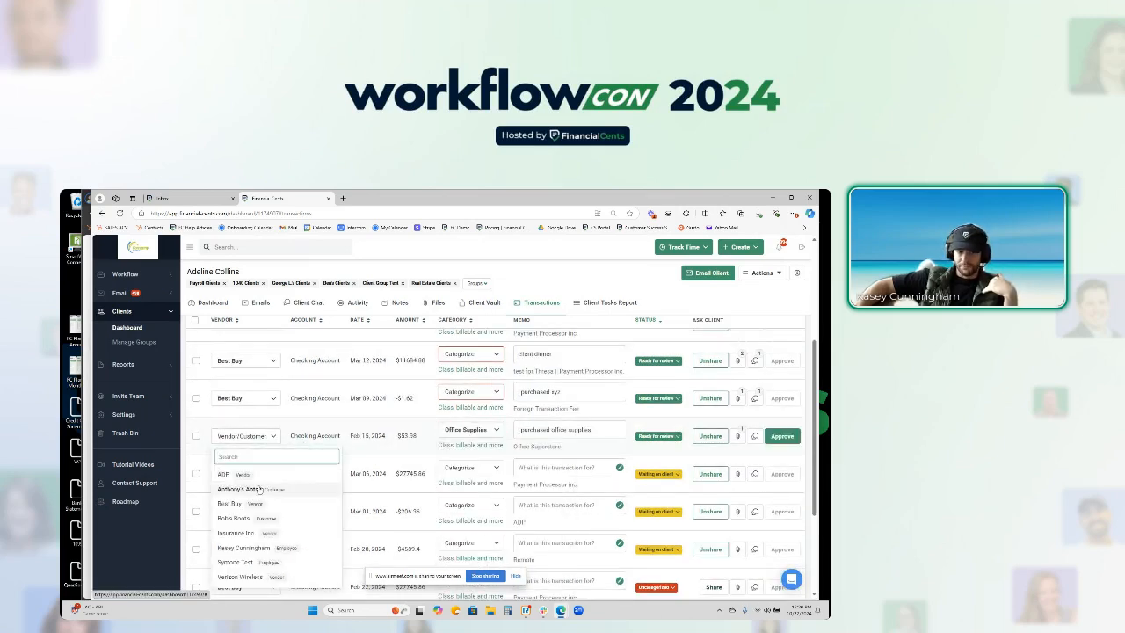
pyautogui.click(253, 503)
# Step: Approve the $53.98 charge and confirm it appears under Approved, not Uncategorized
pyautogui.click(779, 471)
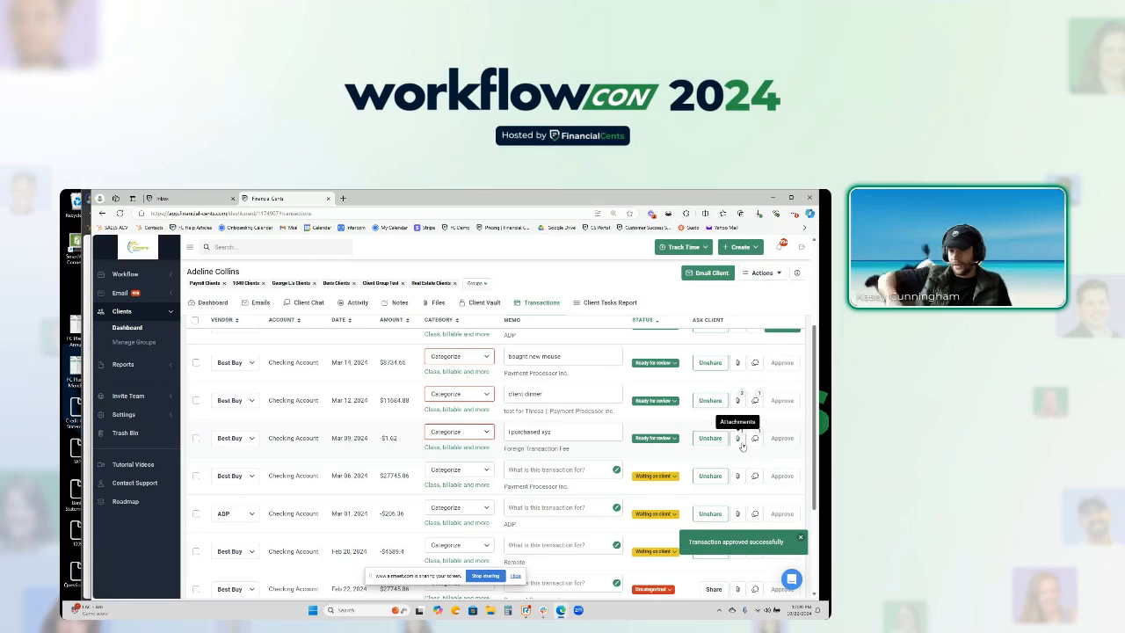
pyautogui.scroll(3, 735, 415)
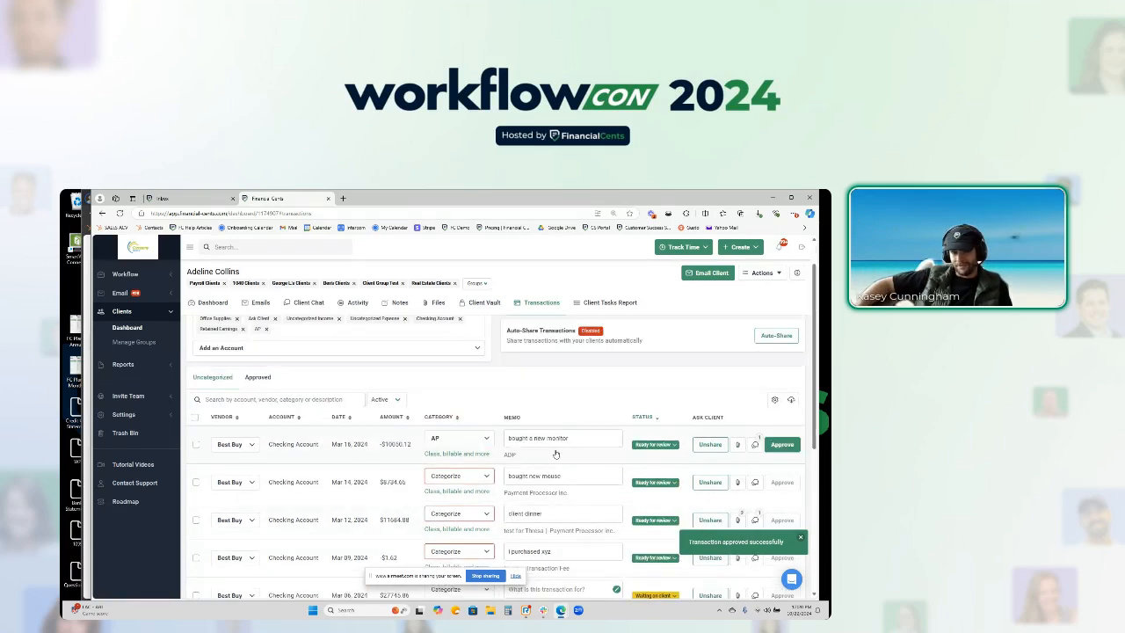
pyautogui.click(257, 425)
pyautogui.scroll(-5, 303, 435)
pyautogui.scroll(4, 309, 433)
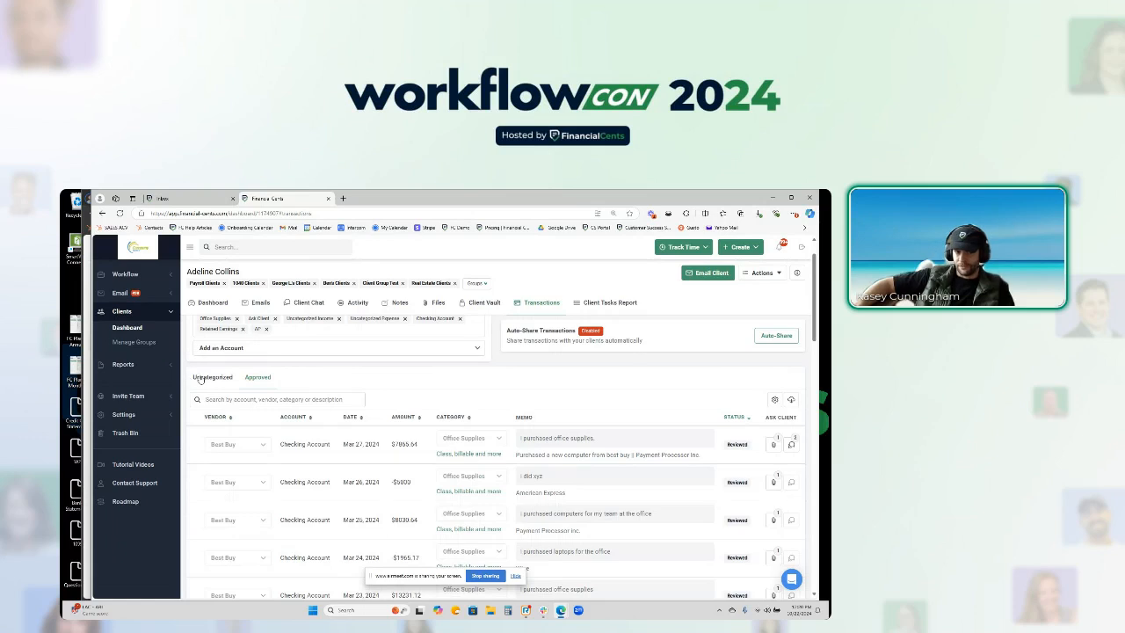
pyautogui.click(200, 378)
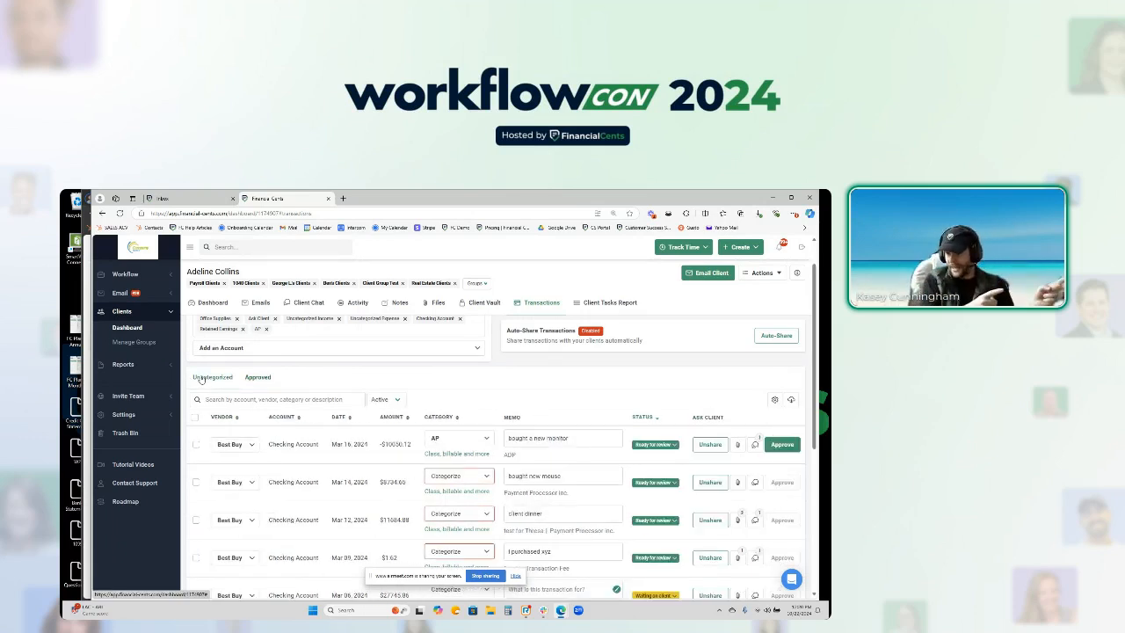